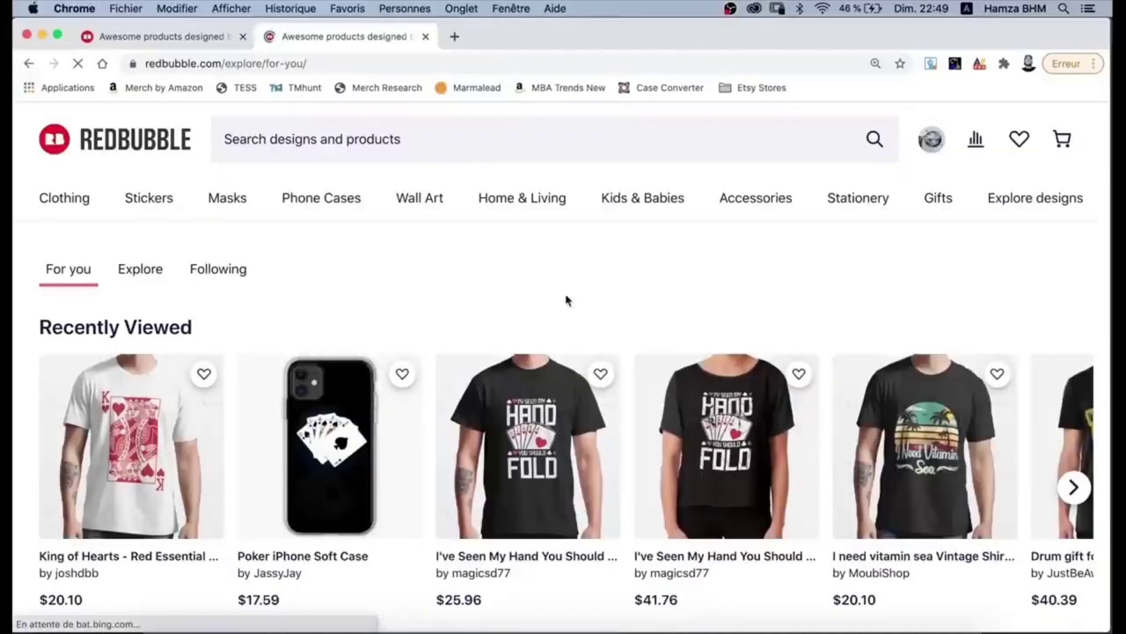
pyautogui.scroll(-2, 571, 322)
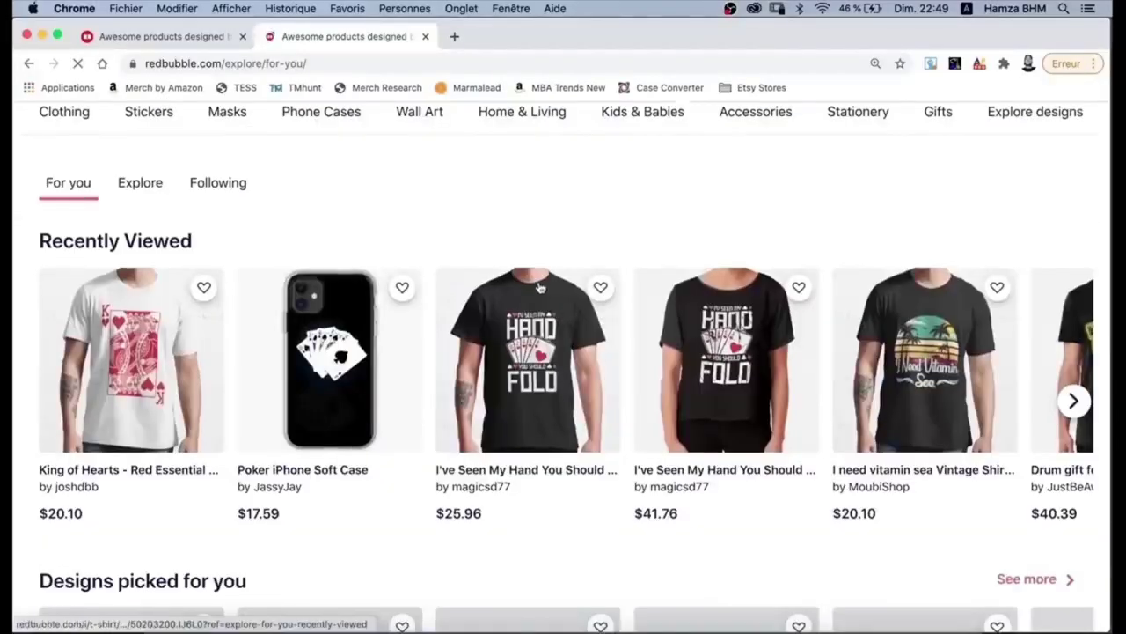
pyautogui.scroll(2, 574, 306)
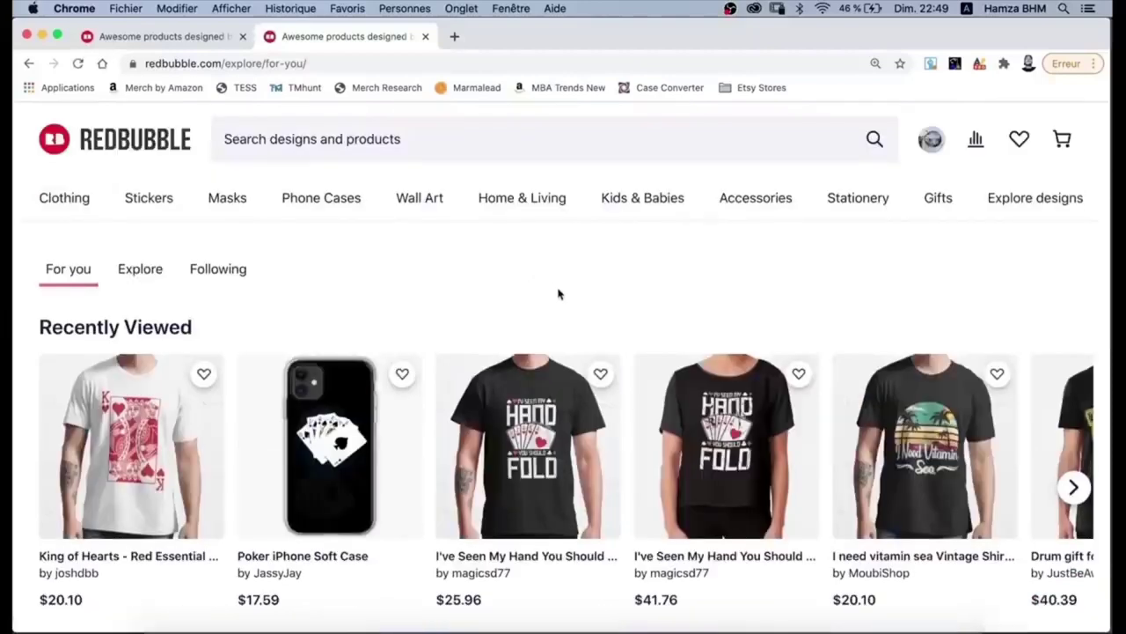
pyautogui.scroll(-1, 563, 299)
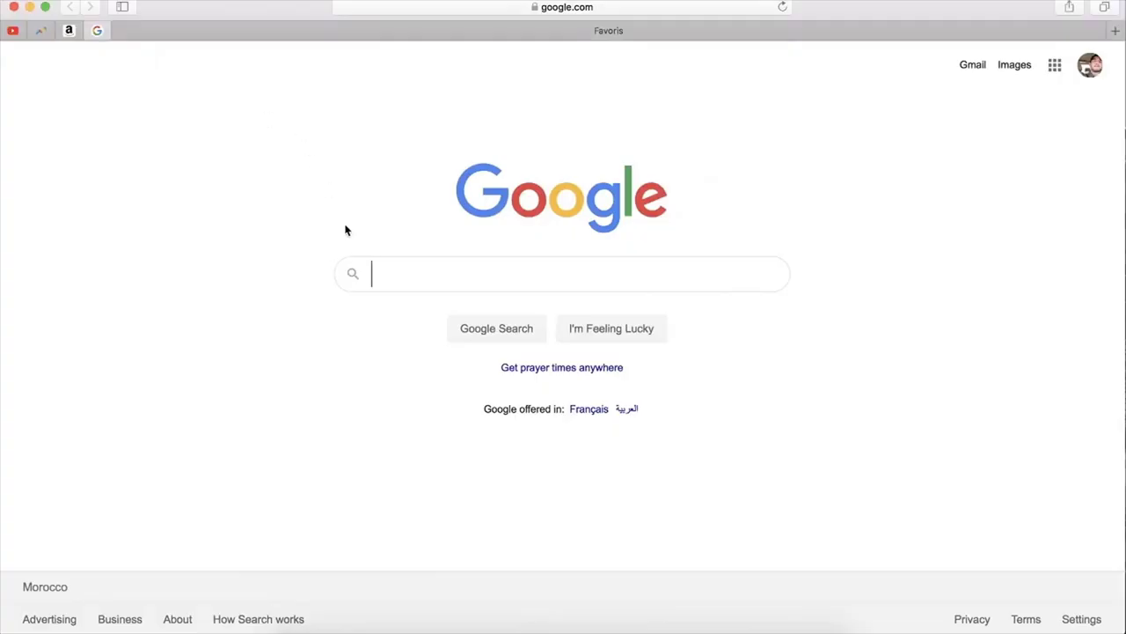
# - Search Google for "google trend" and open the Google Trends site from the results
pyautogui.click(390, 272)
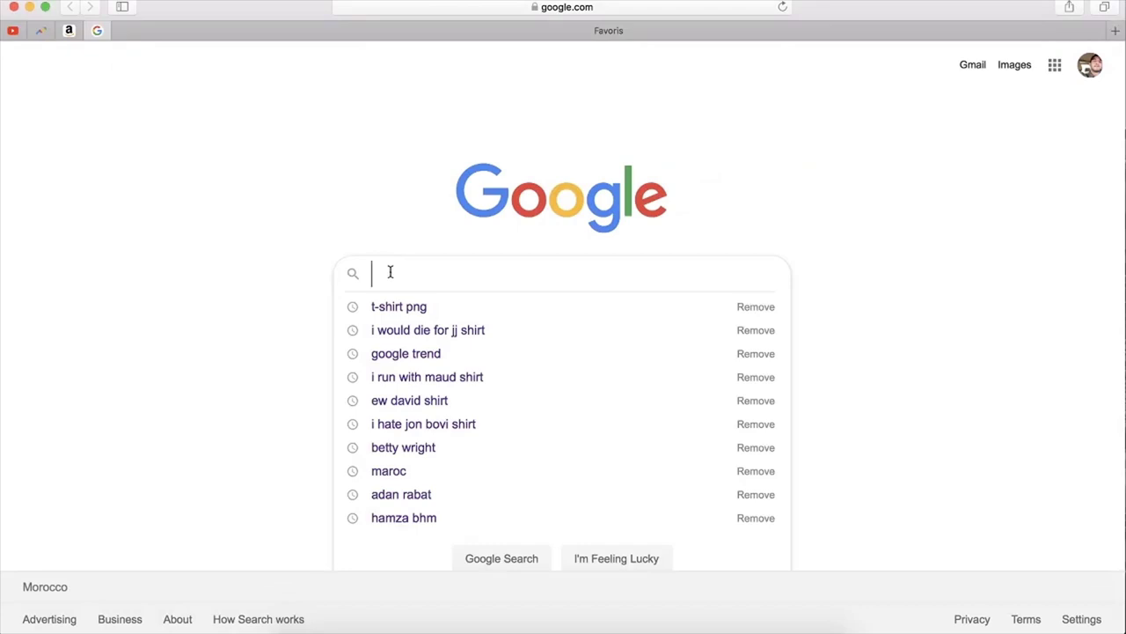
pyautogui.write('goog')
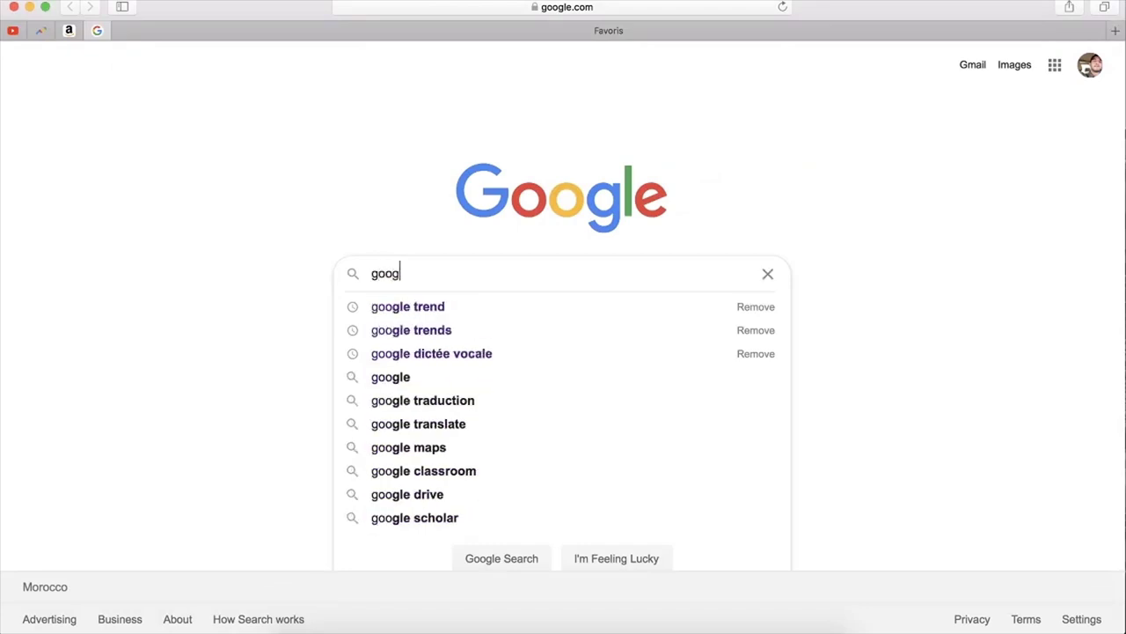
pyautogui.write('le trend')
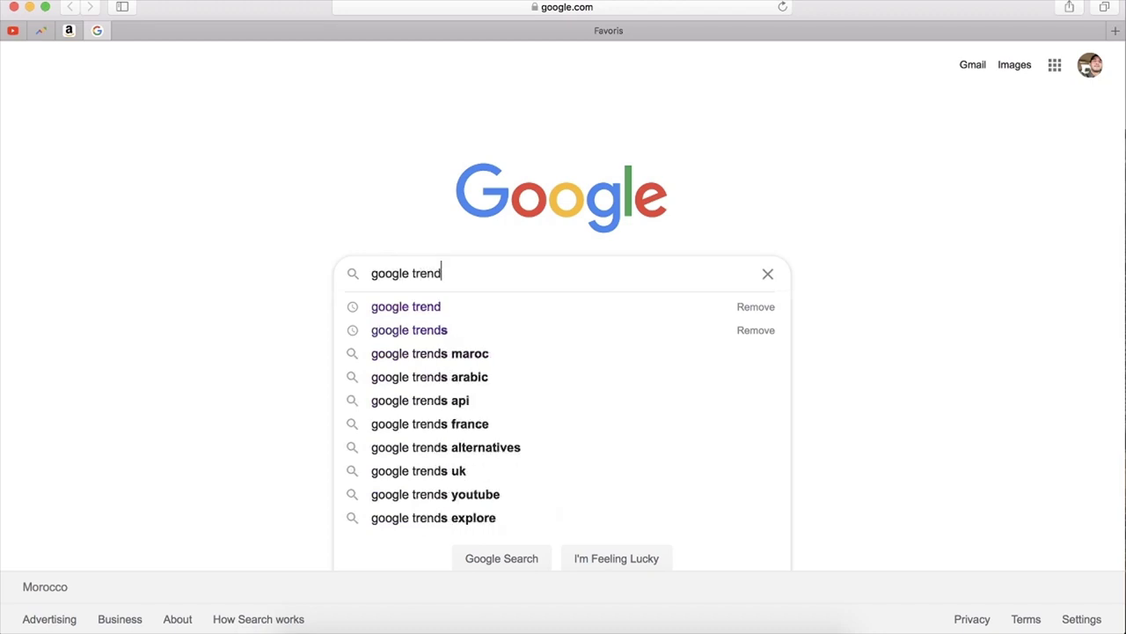
pyautogui.press('Escape')
pyautogui.press('Return')
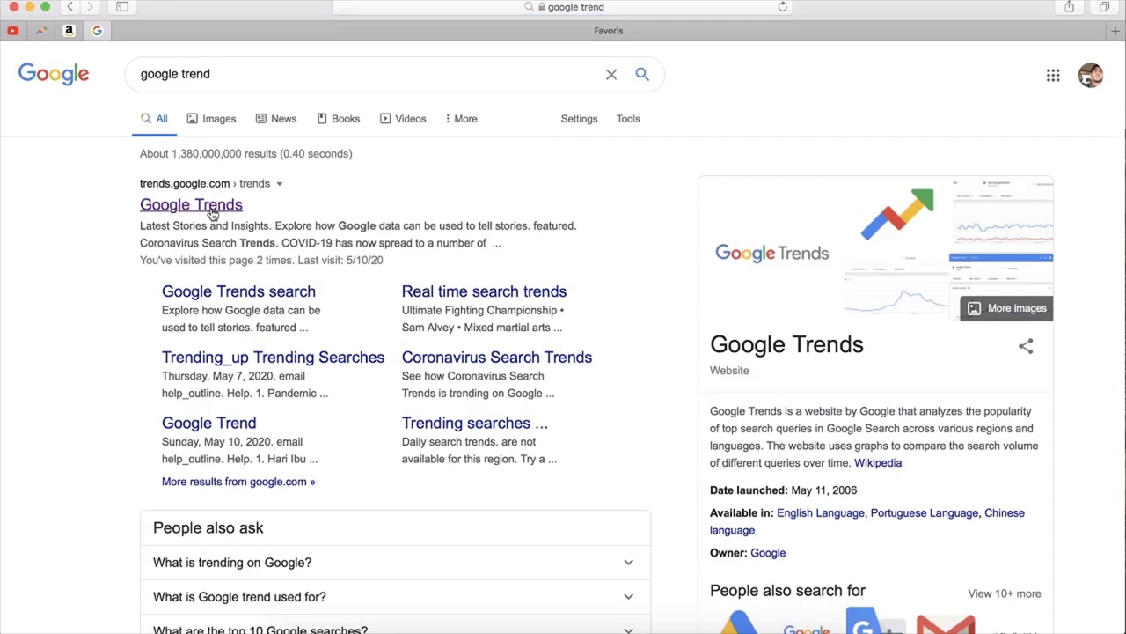
pyautogui.click(213, 214)
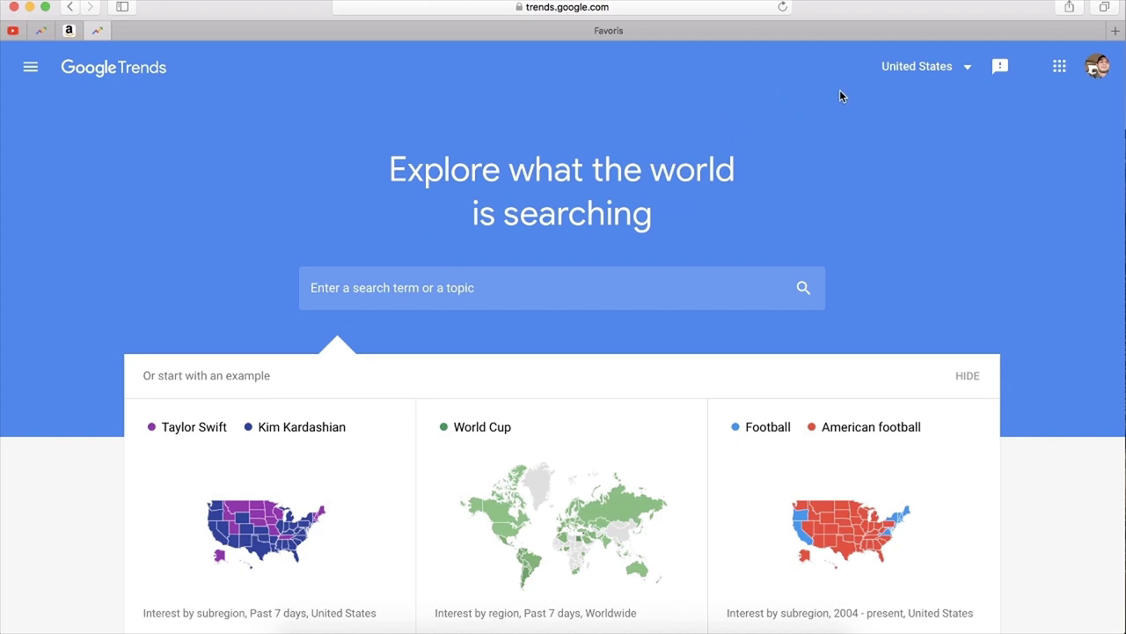
# - Look through the countries available in the region list and the example searches on the Google Trends home page
pyautogui.click(967, 67)
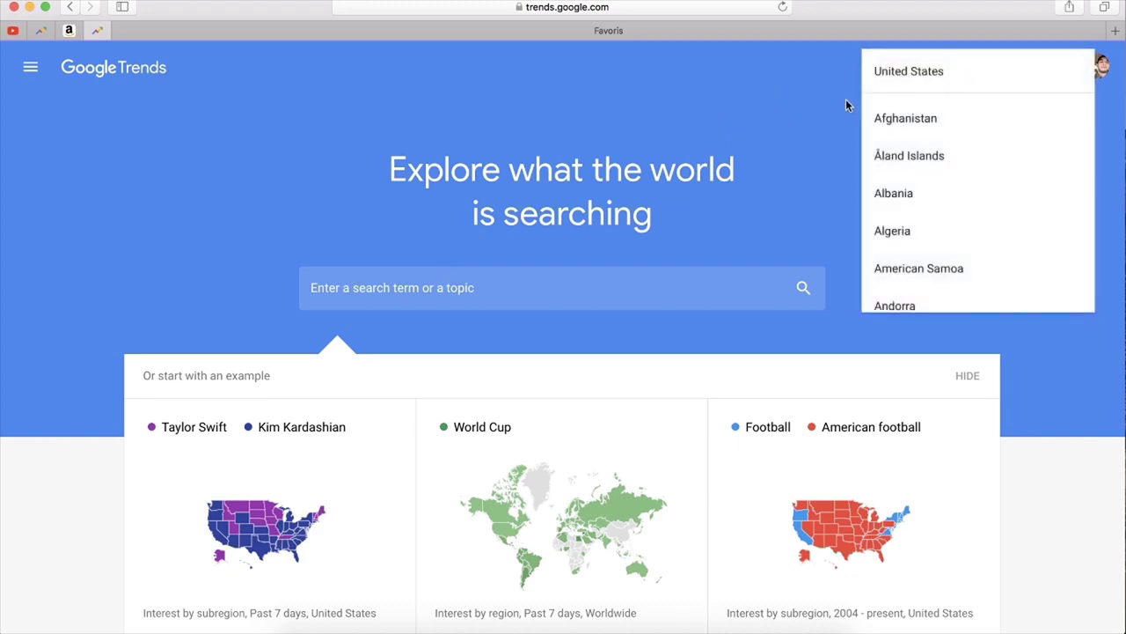
pyautogui.click(842, 104)
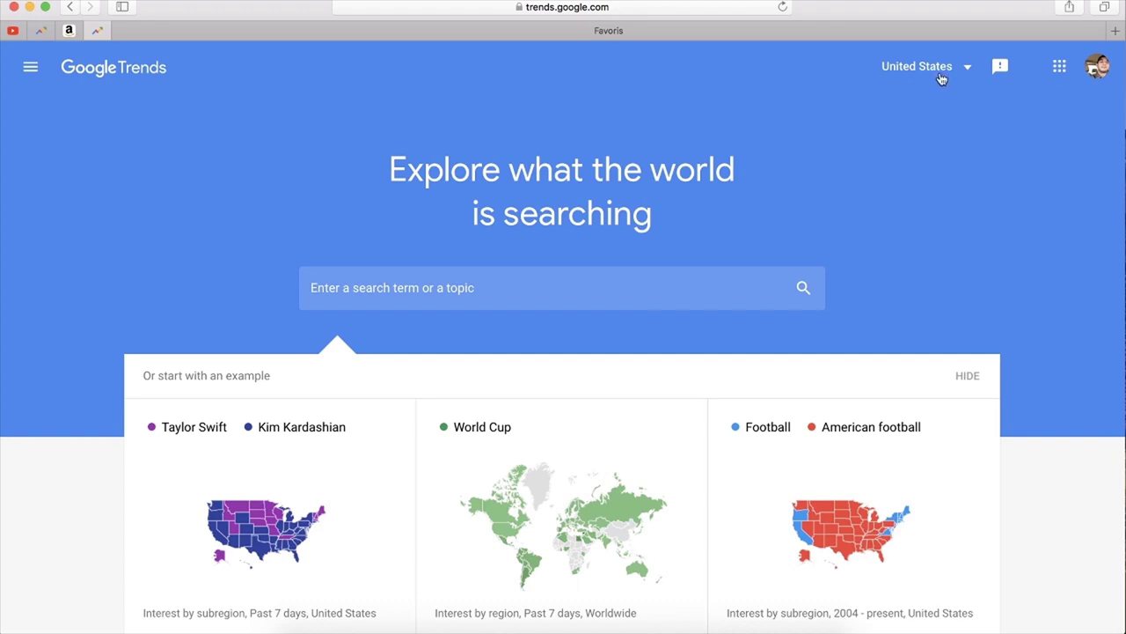
pyautogui.click(938, 76)
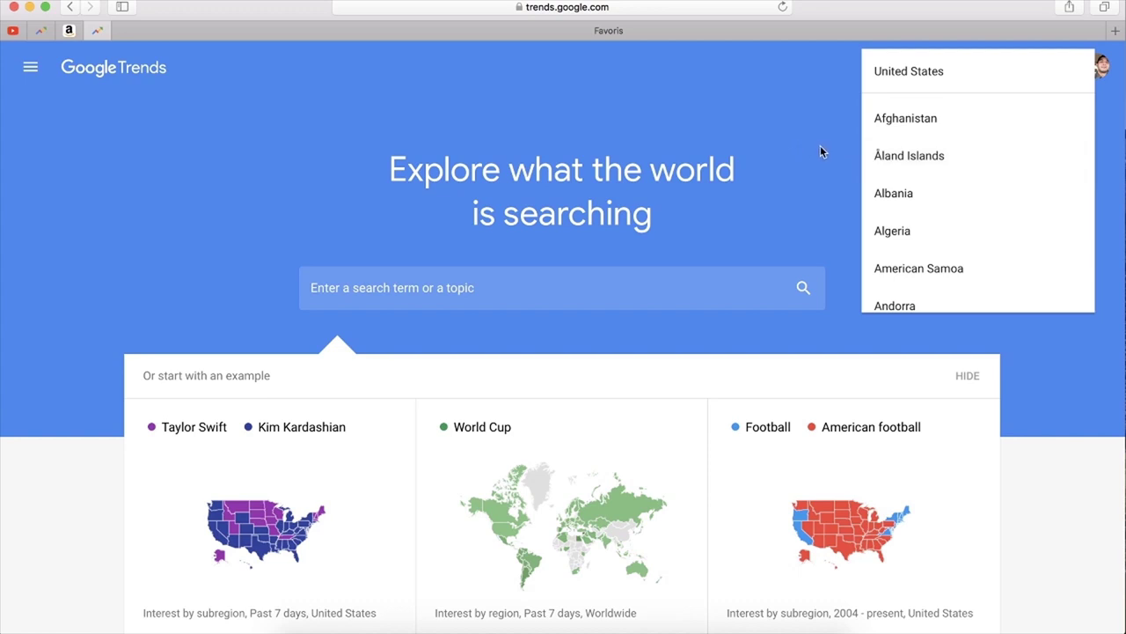
pyautogui.scroll(-12, 887, 201)
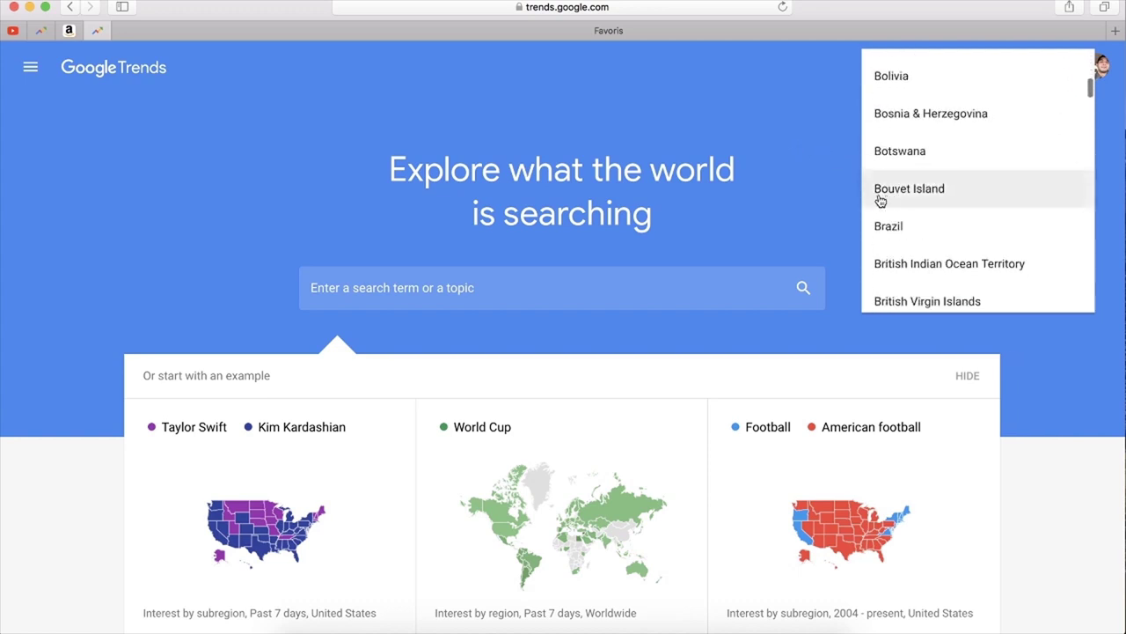
pyautogui.click(747, 142)
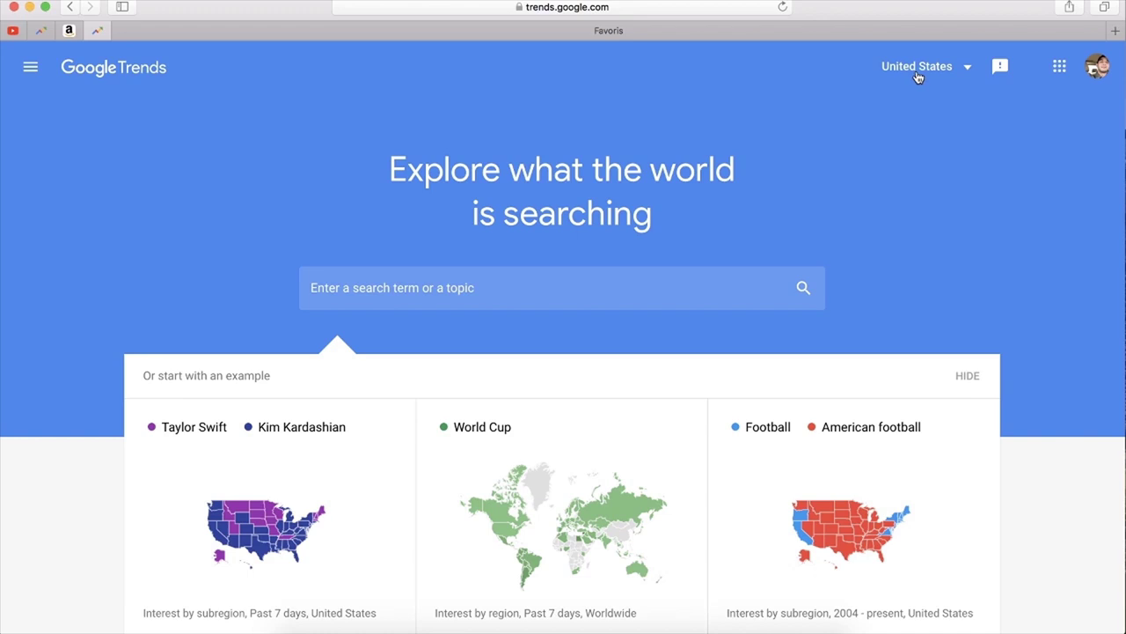
pyautogui.scroll(-2, 768, 195)
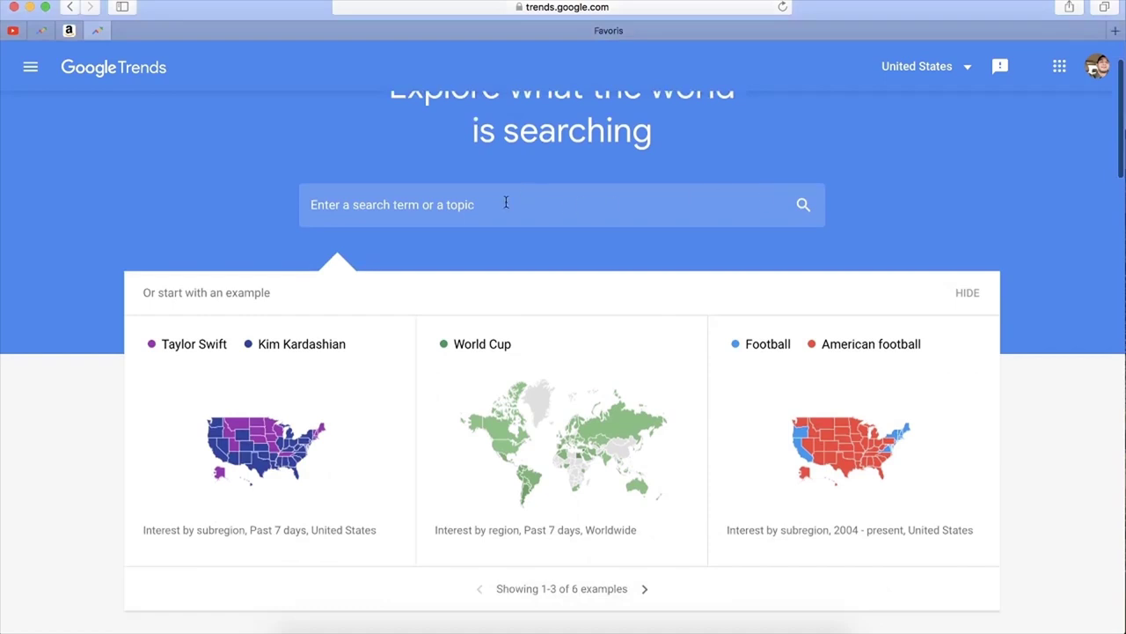
pyautogui.scroll(-2, 506, 202)
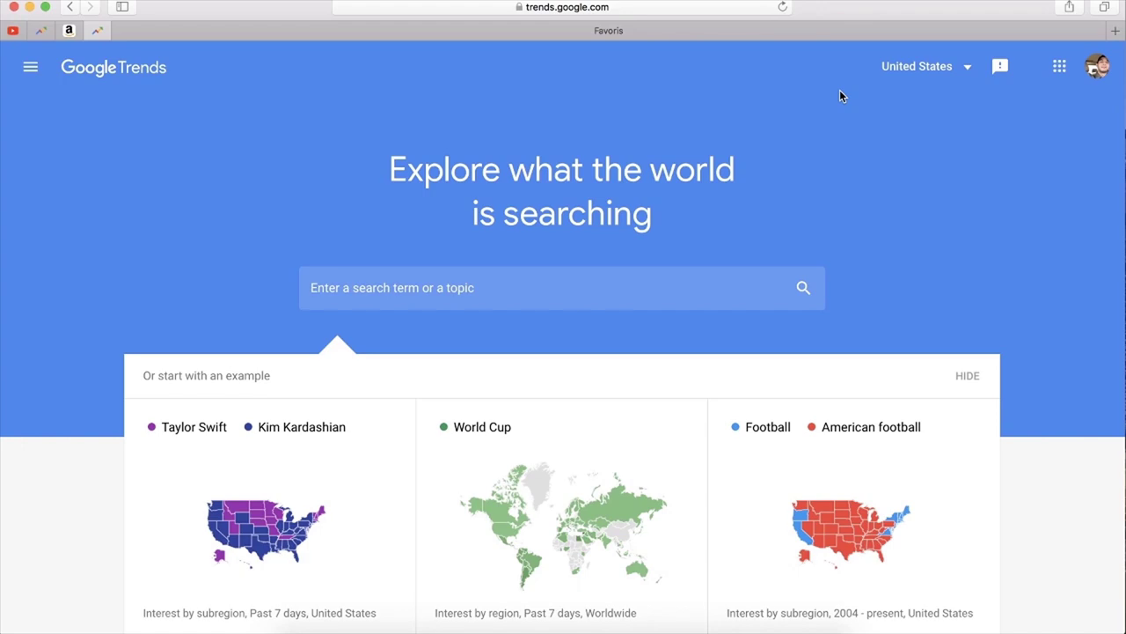
# - Search the web for "i love my mom Shirt" in a new browser tab
pyautogui.press('super+t')
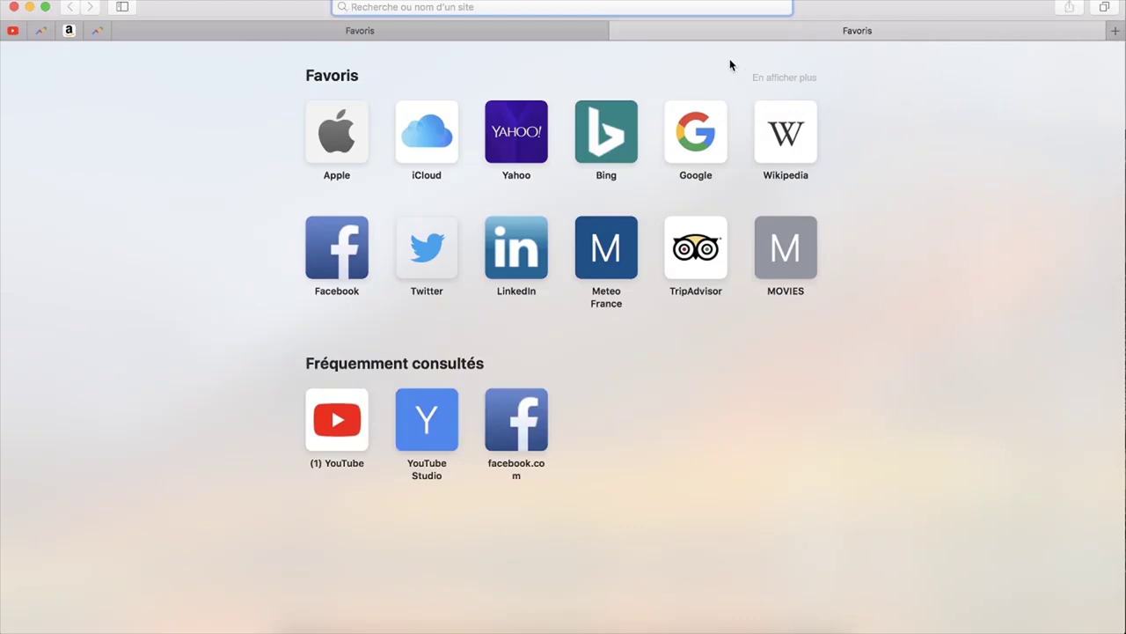
pyautogui.write('I lov')
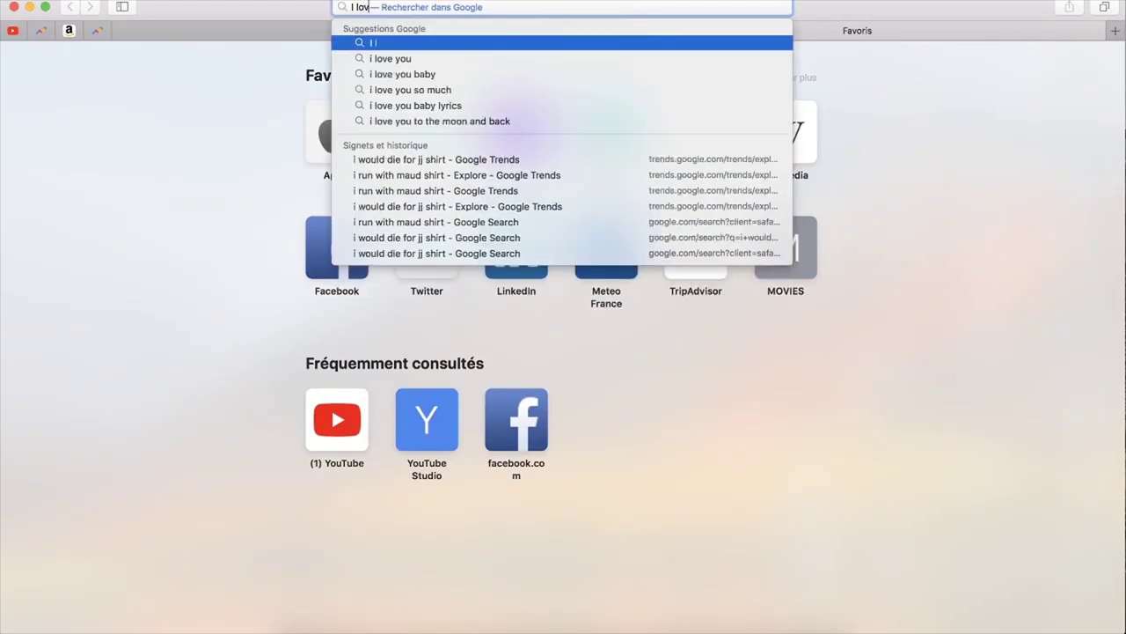
pyautogui.write('e my mom')
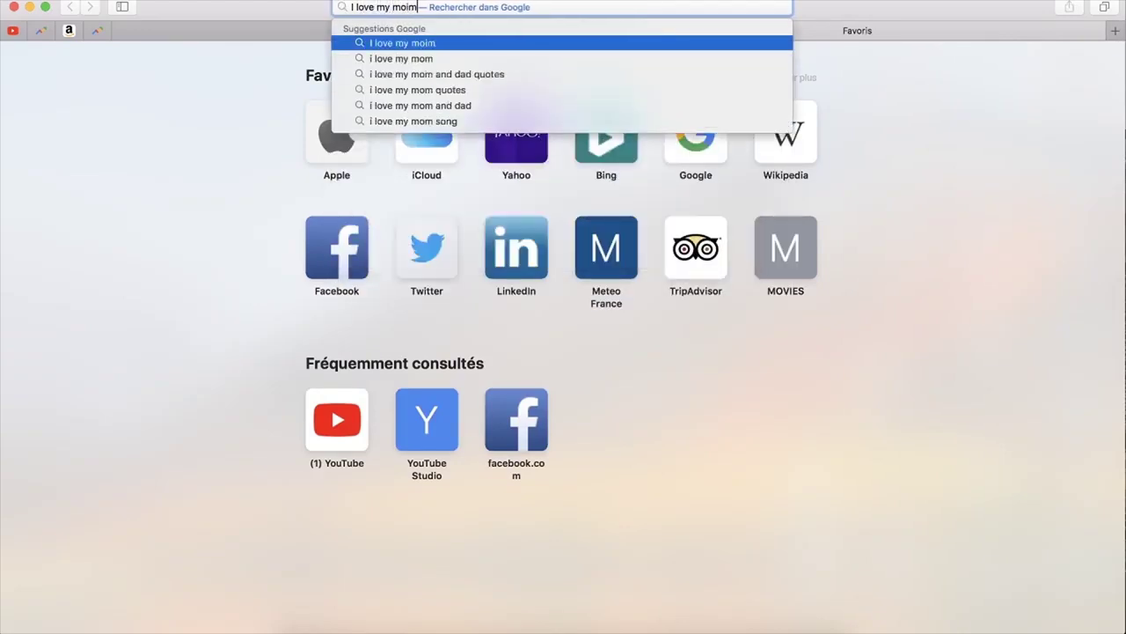
pyautogui.press('BackSpace')
pyautogui.write('m ')
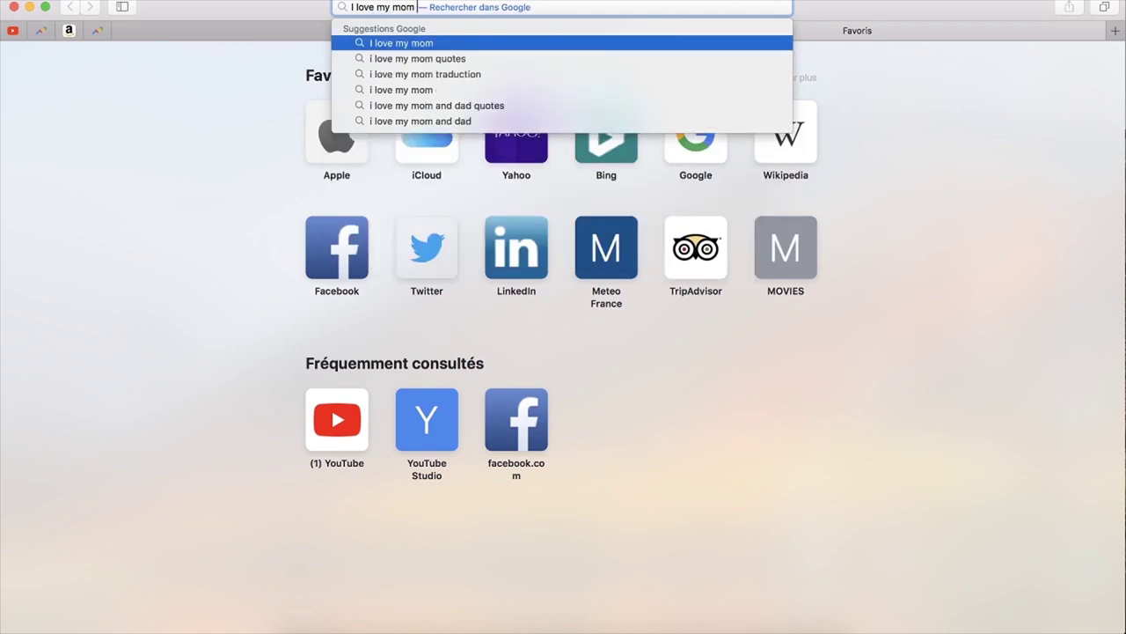
pyautogui.write('Shir')
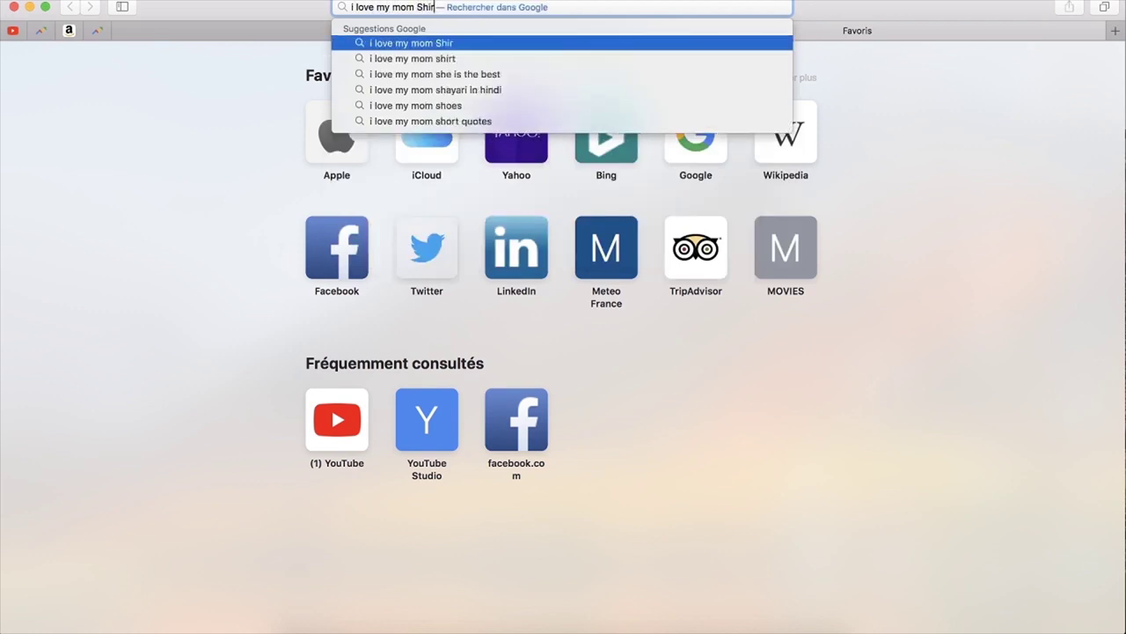
pyautogui.write('t')
pyautogui.press('Return')
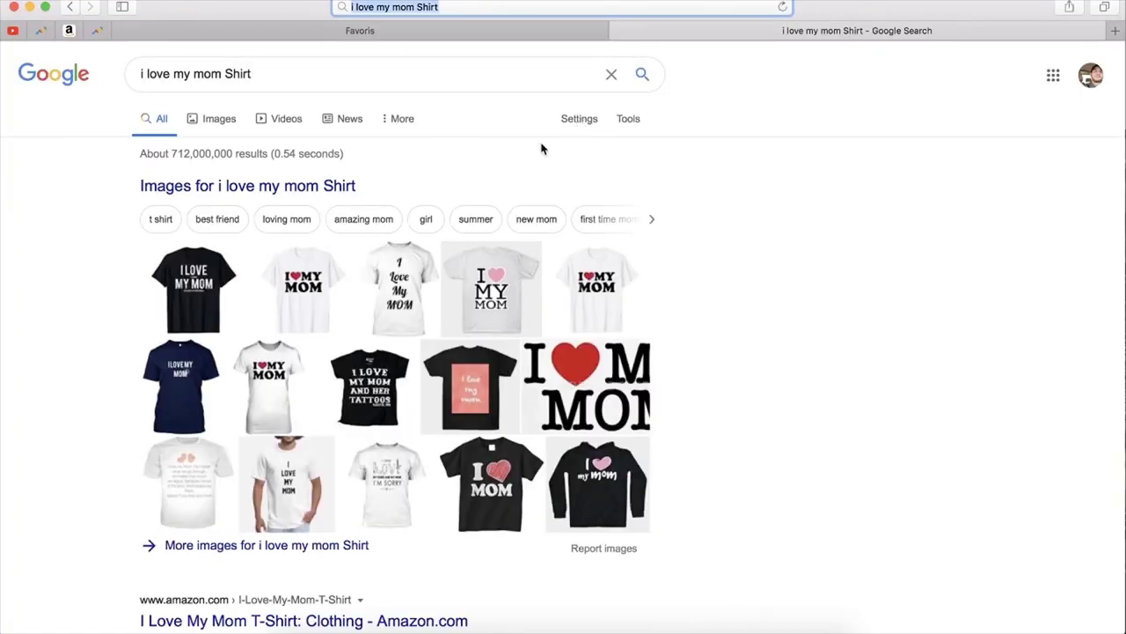
pyautogui.click(296, 76)
# - Return to the Google Trends home page and explore the search term "Shirt"
pyautogui.hotkey('ctrl', 'shift', 'Tab')
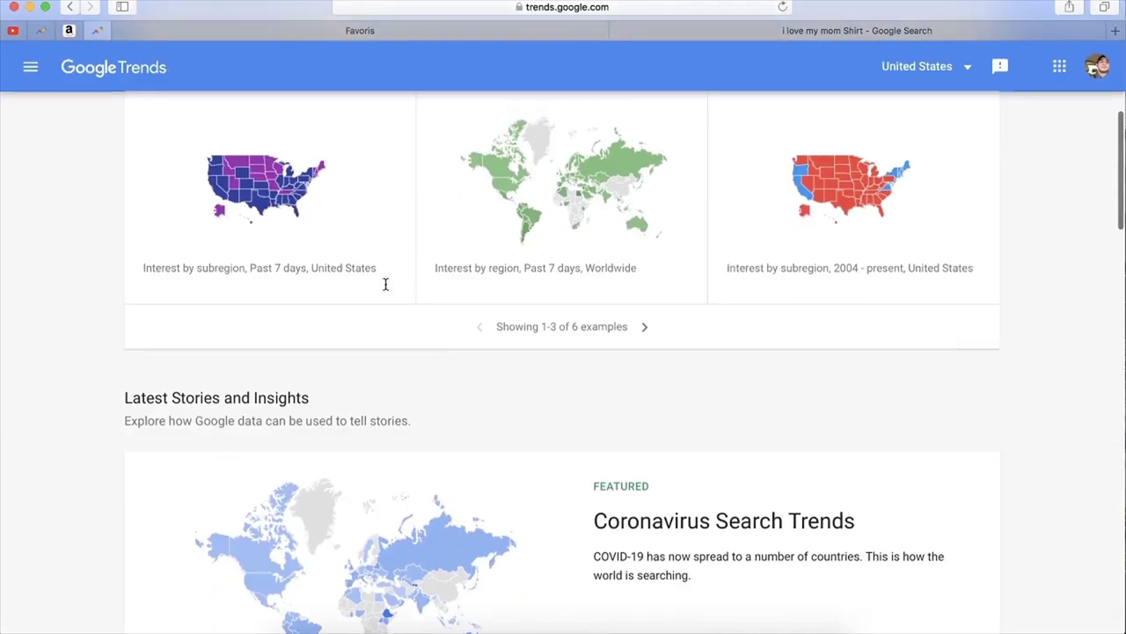
pyautogui.scroll(5, 387, 290)
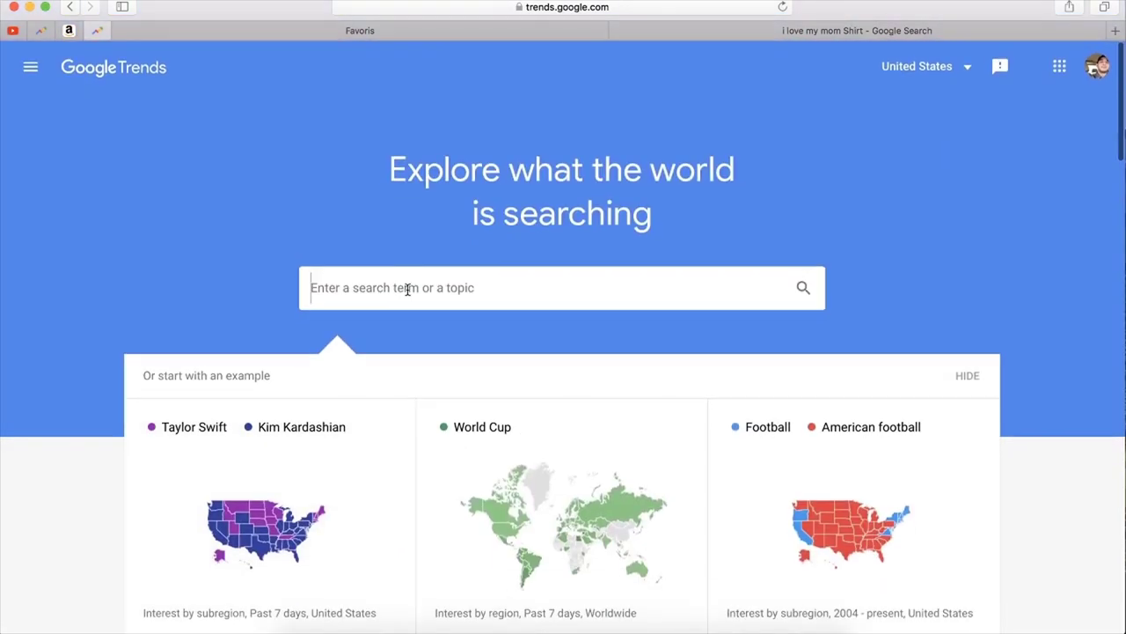
pyautogui.write('Shirt')
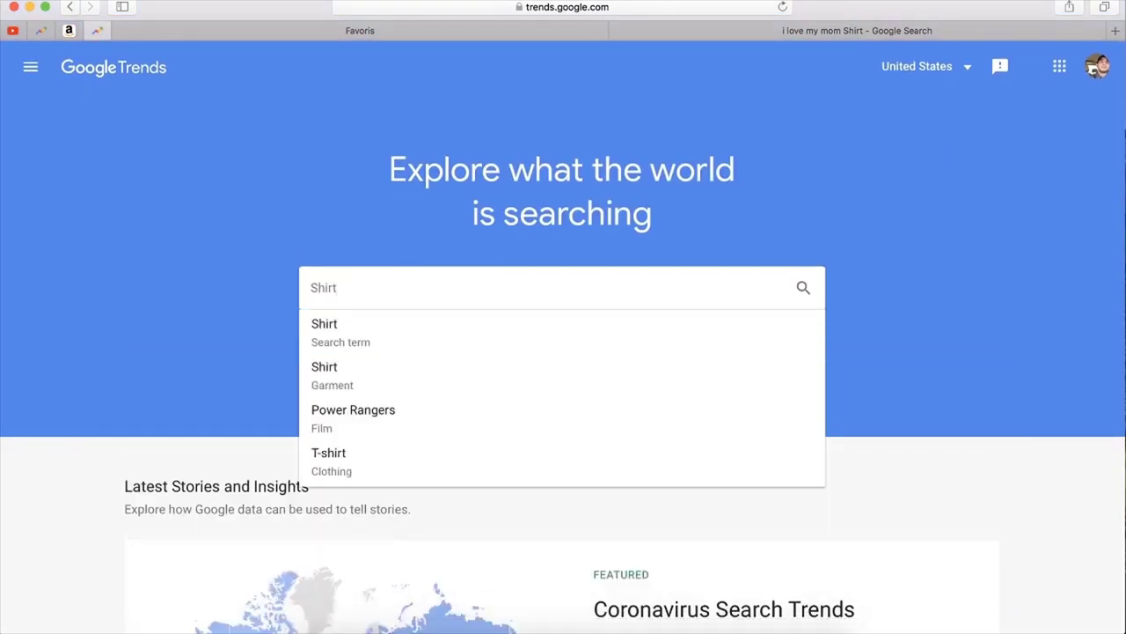
pyautogui.press('Return')
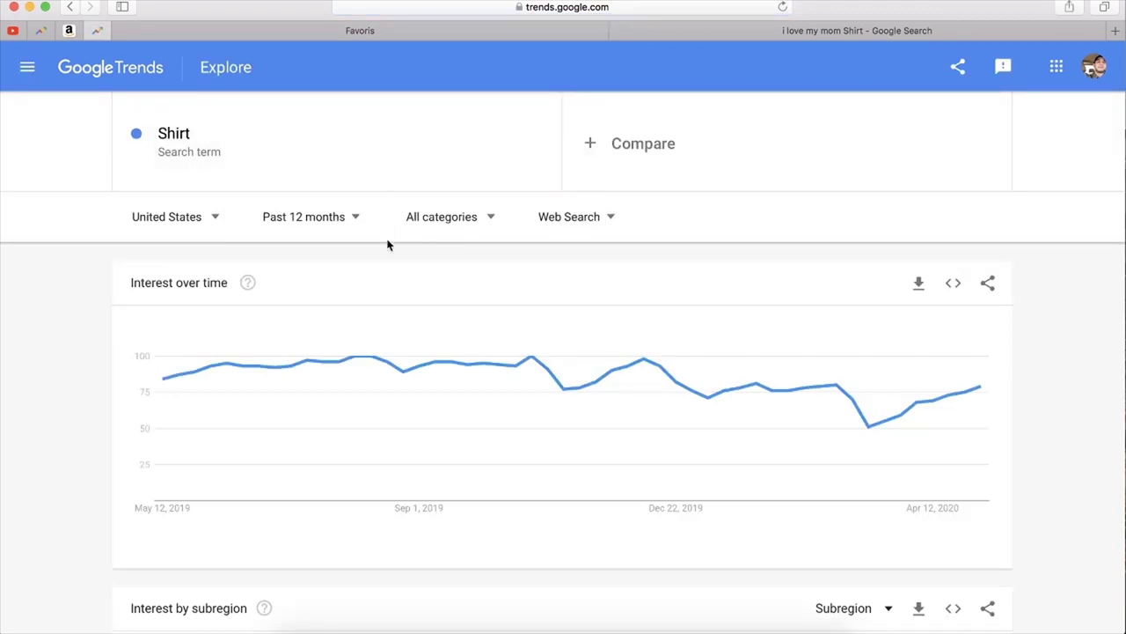
pyautogui.click(205, 224)
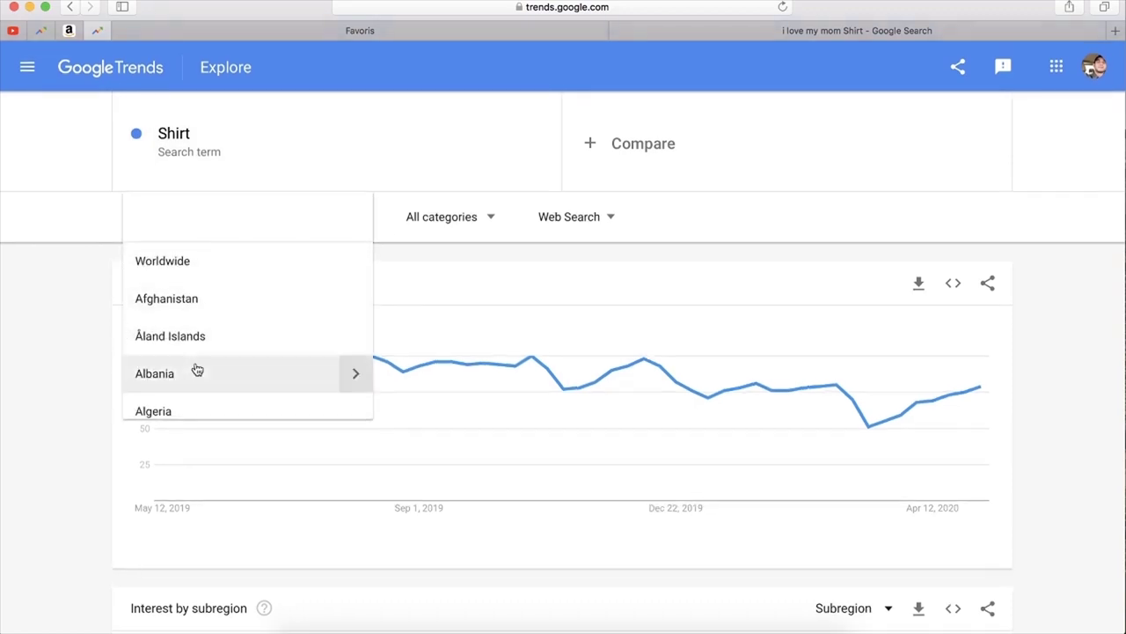
pyautogui.scroll(-5, 196, 369)
pyautogui.click(92, 342)
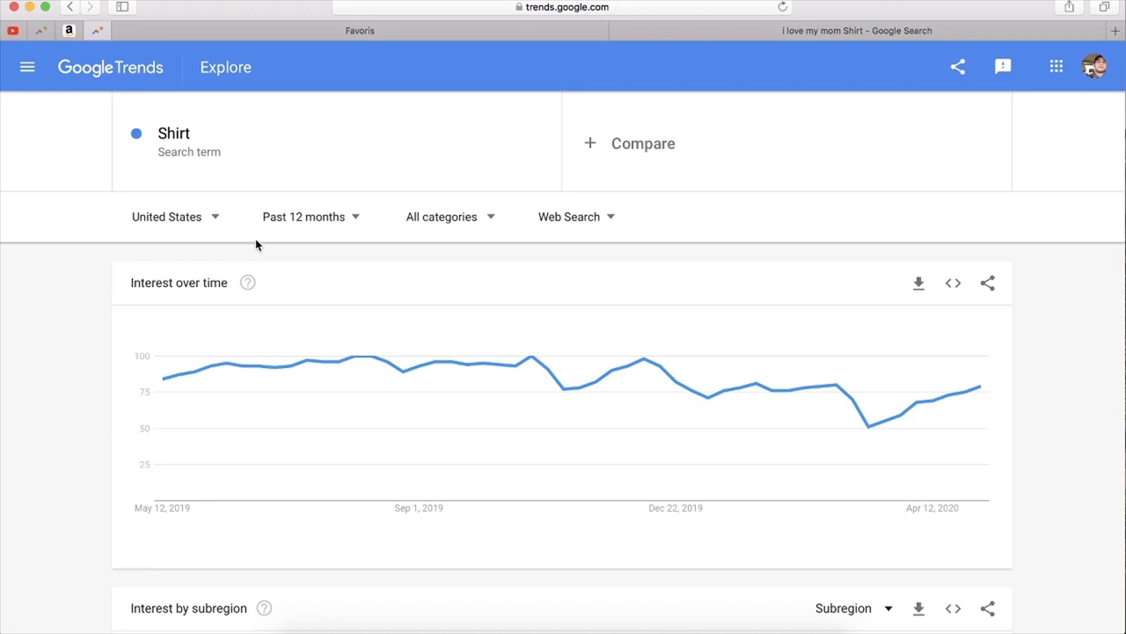
# - Set the time range of the Shirt trend results to Past day
pyautogui.click(335, 225)
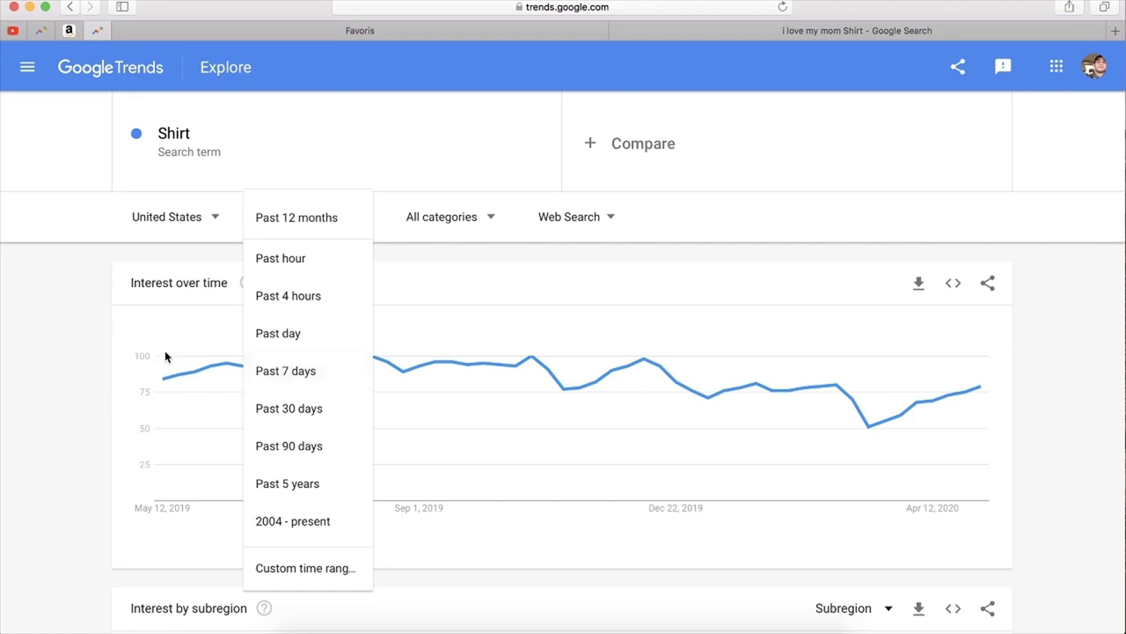
pyautogui.click(305, 333)
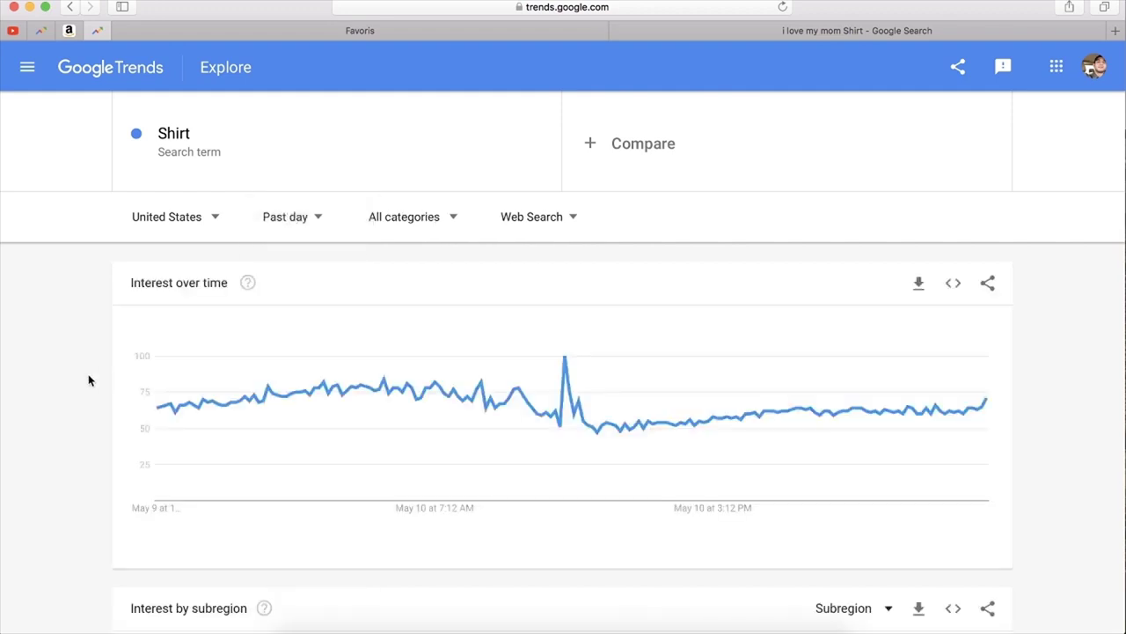
# - Examine the available search types, the interest by subregion and the rising related queries for the Shirt search term
pyautogui.scroll(-2, 150, 402)
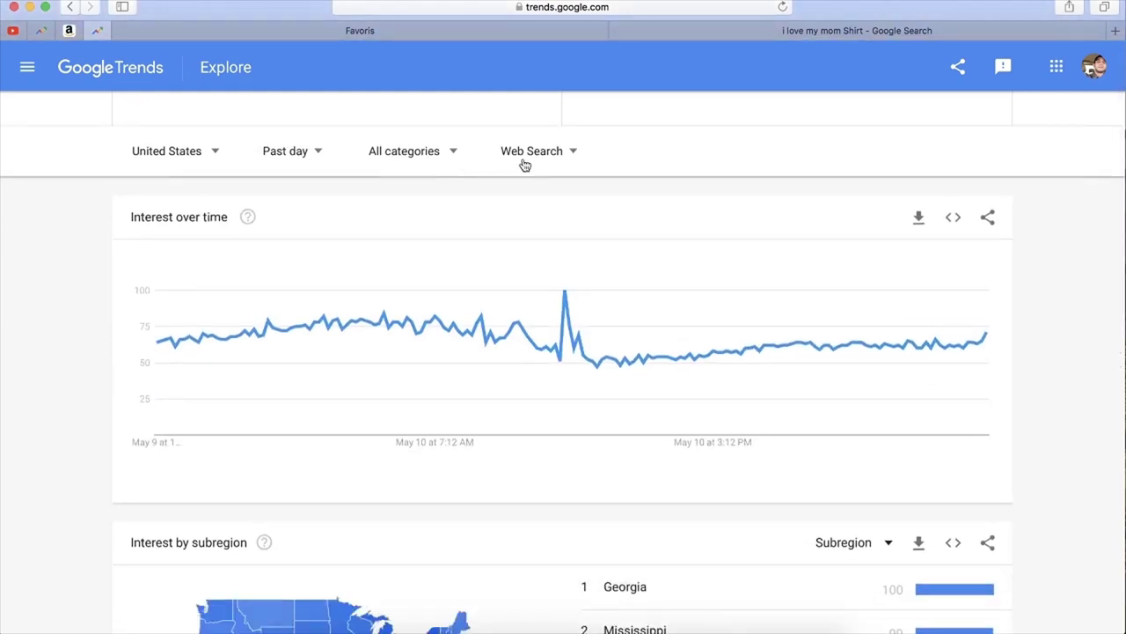
pyautogui.click(555, 157)
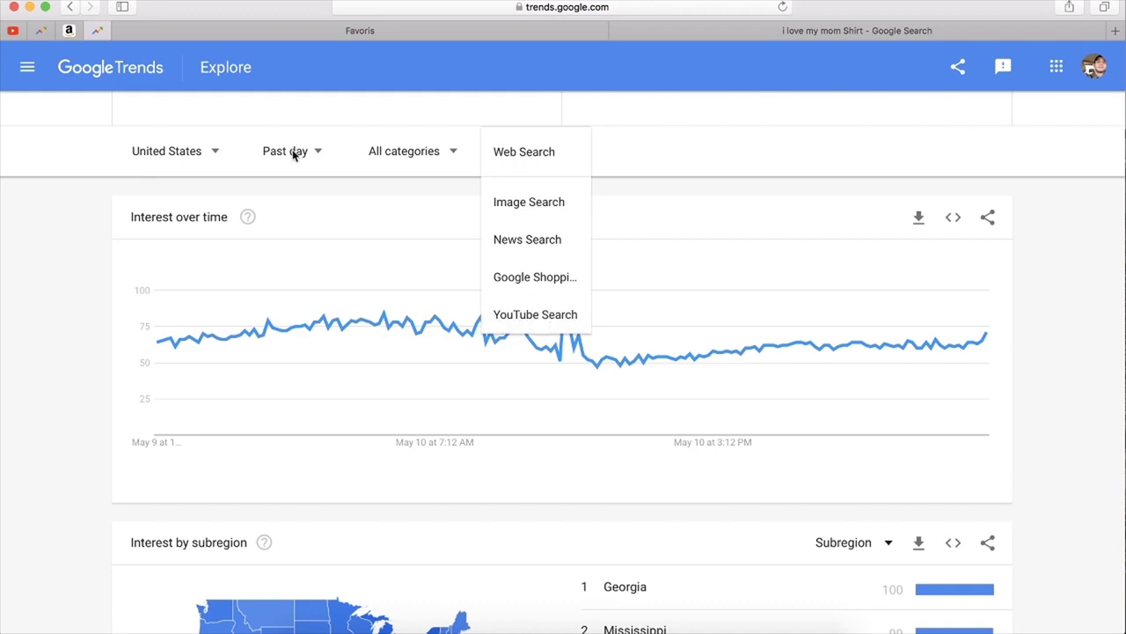
pyautogui.click(12, 312)
pyautogui.scroll(-1, 45, 323)
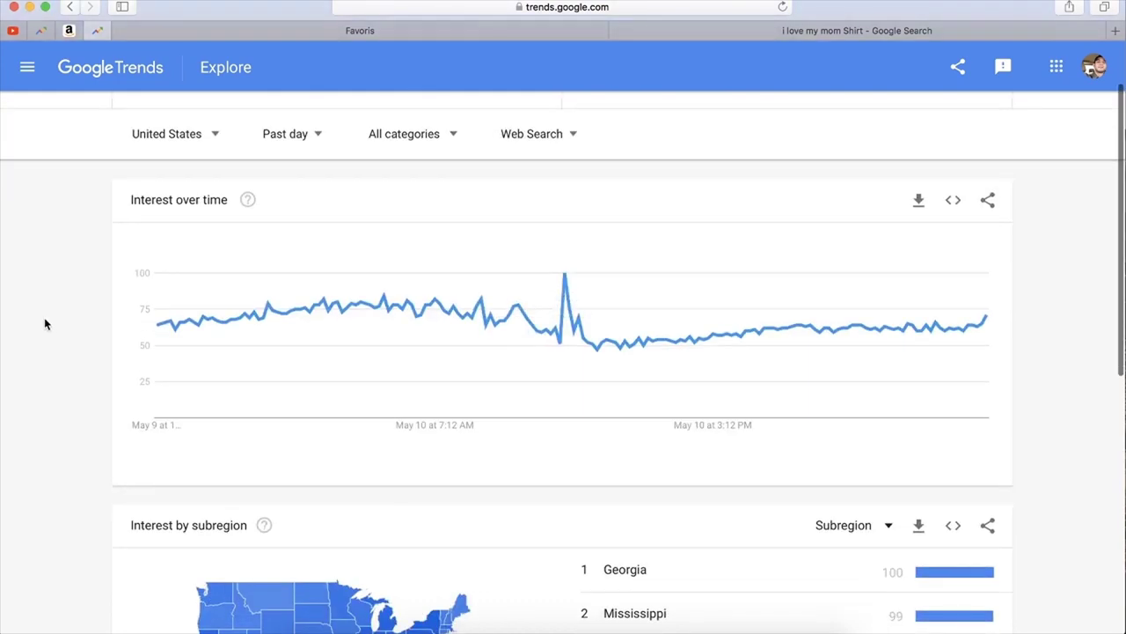
pyautogui.scroll(-3, 46, 324)
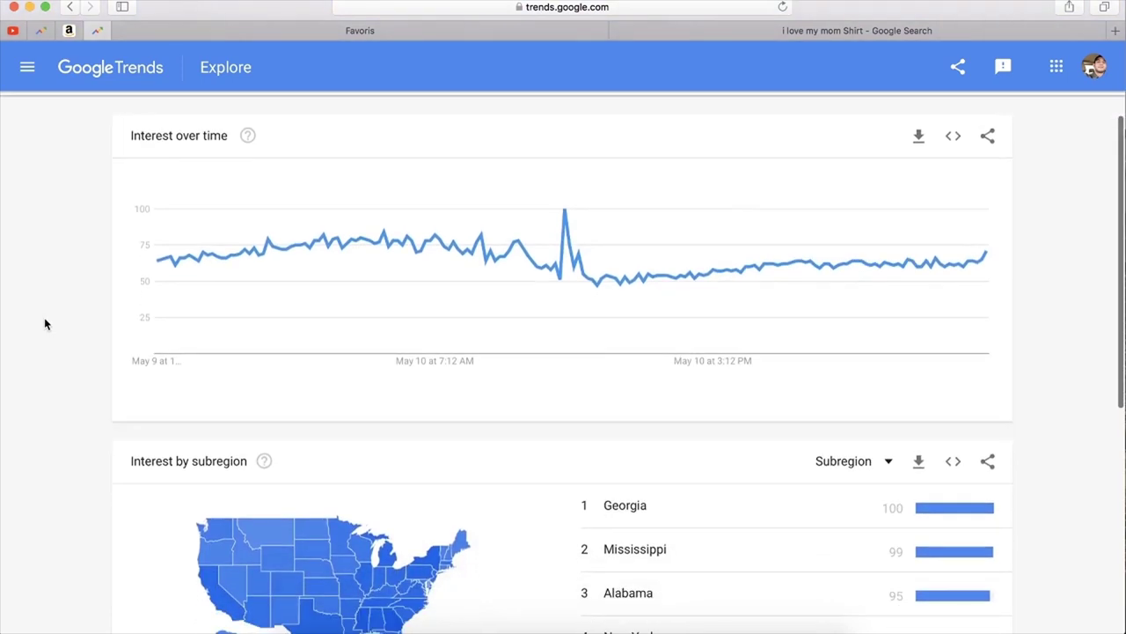
pyautogui.scroll(-7, 46, 324)
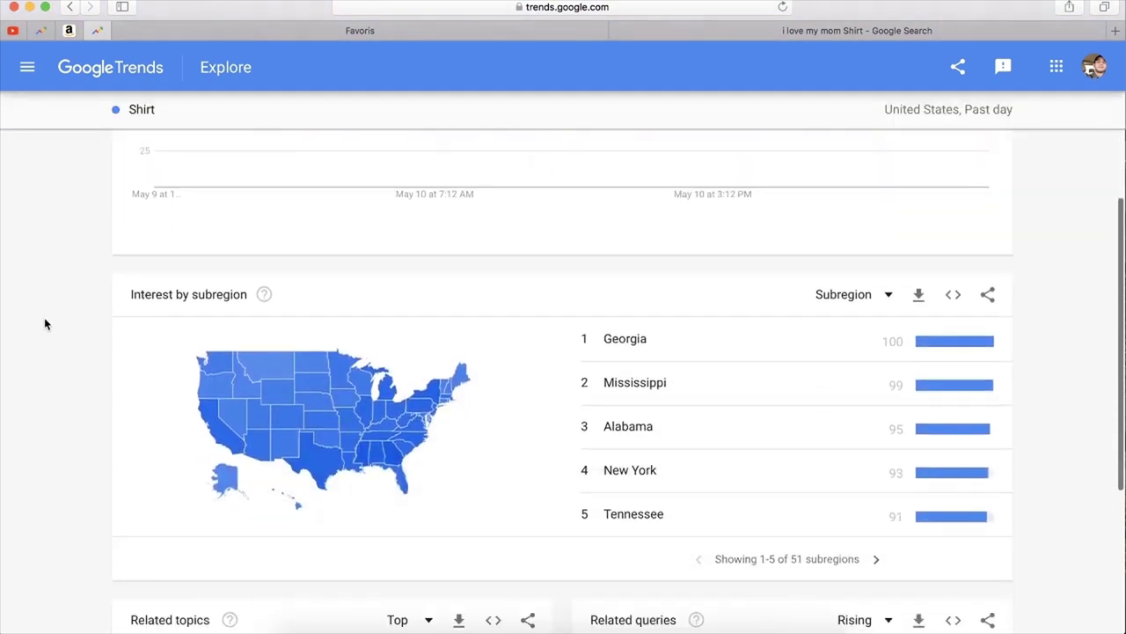
pyautogui.scroll(-10, 46, 324)
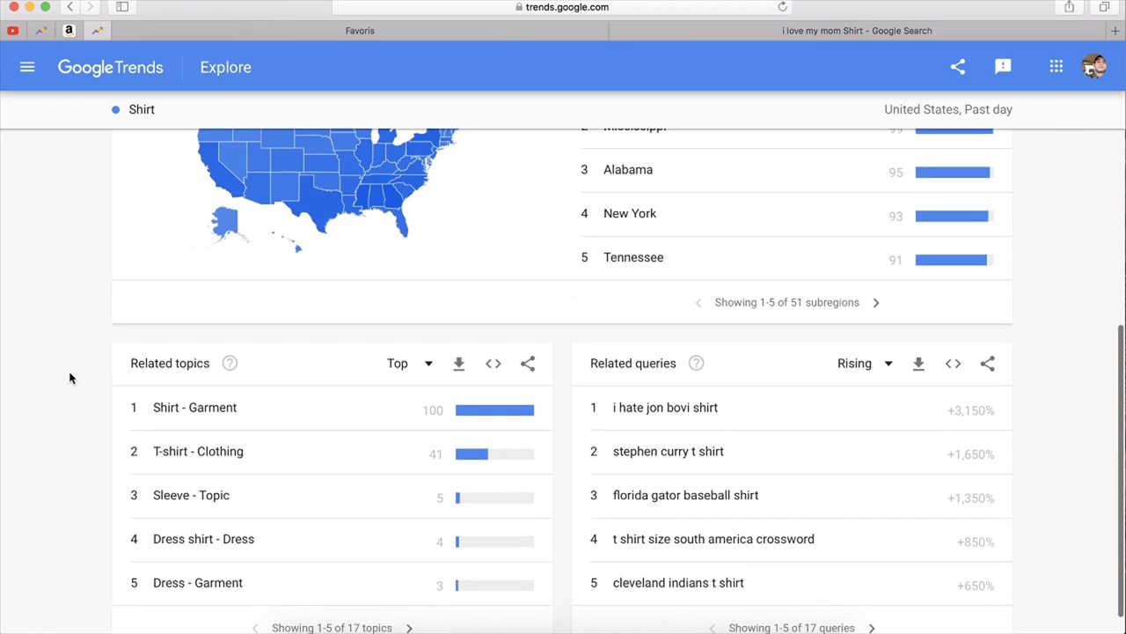
# - Go through the rising related queries for the Shirt search term
pyautogui.scroll(-2, 71, 378)
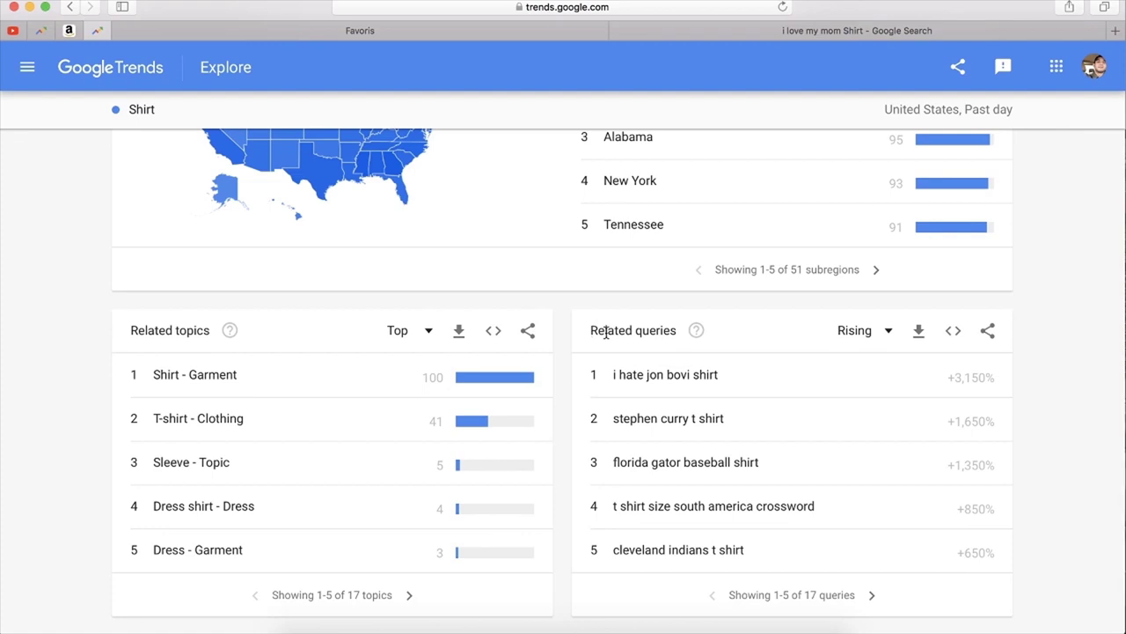
pyautogui.scroll(10, 403, 221)
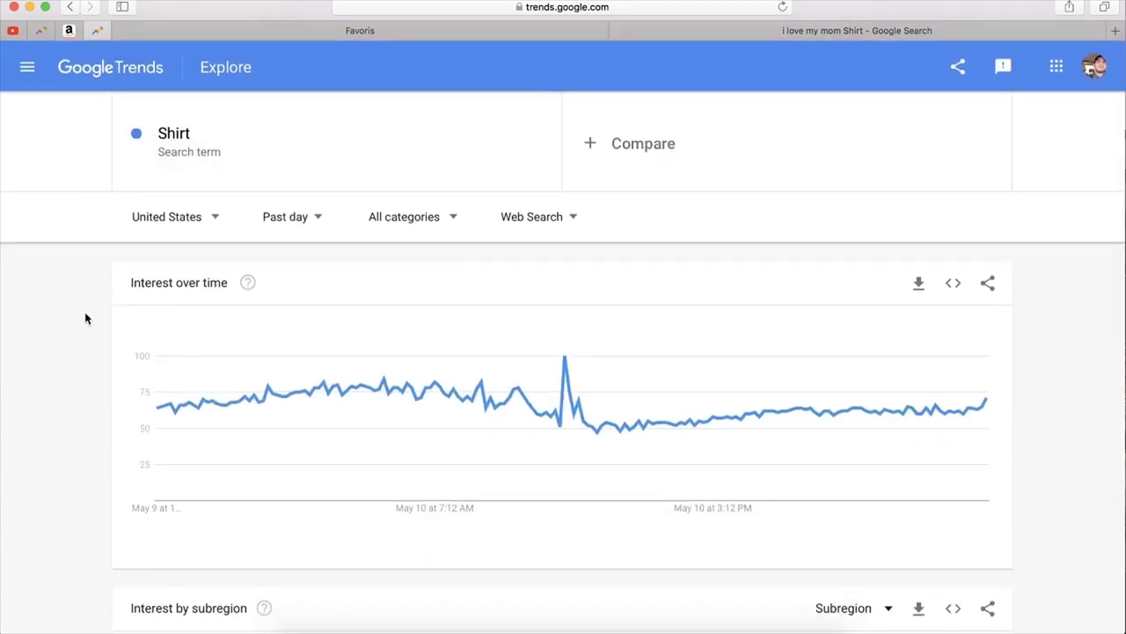
pyautogui.scroll(-10, 86, 317)
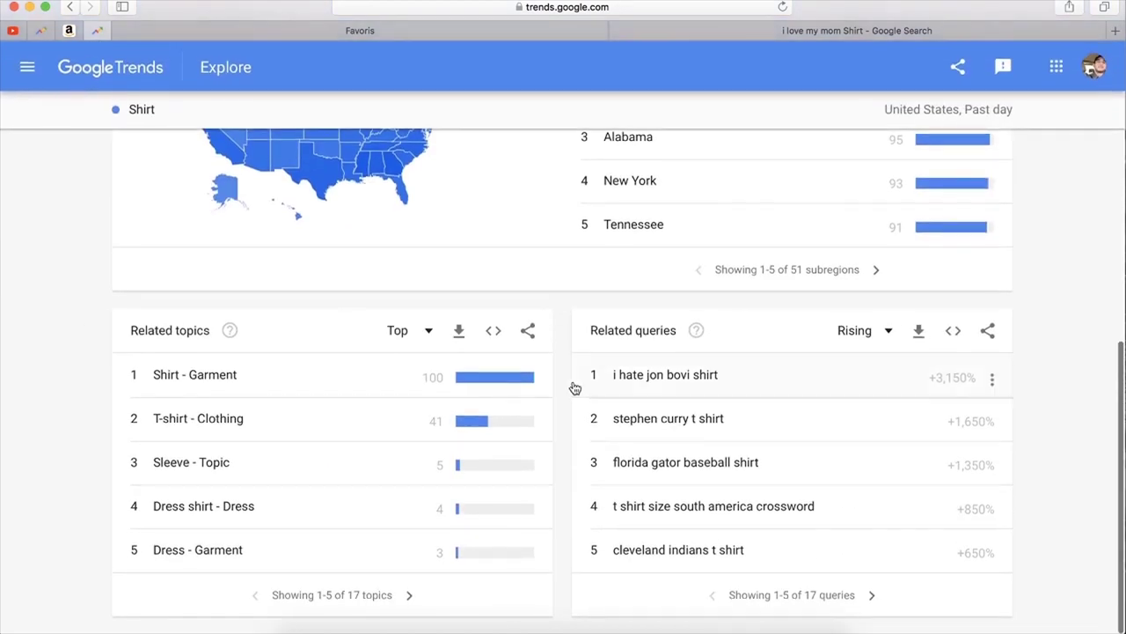
pyautogui.click(648, 379)
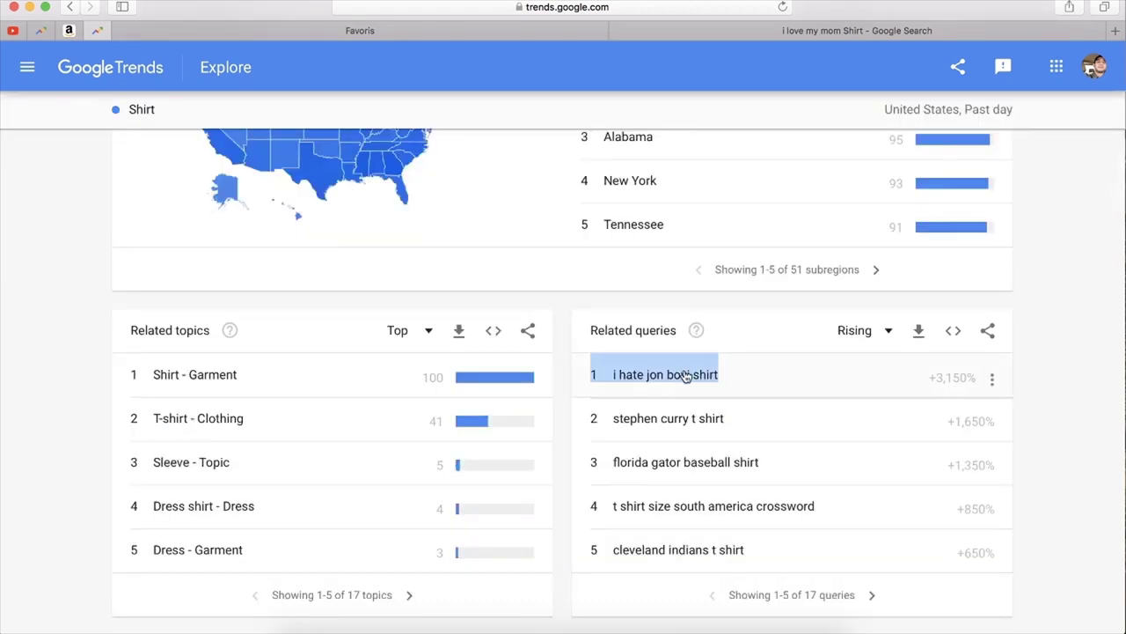
pyautogui.click(568, 432)
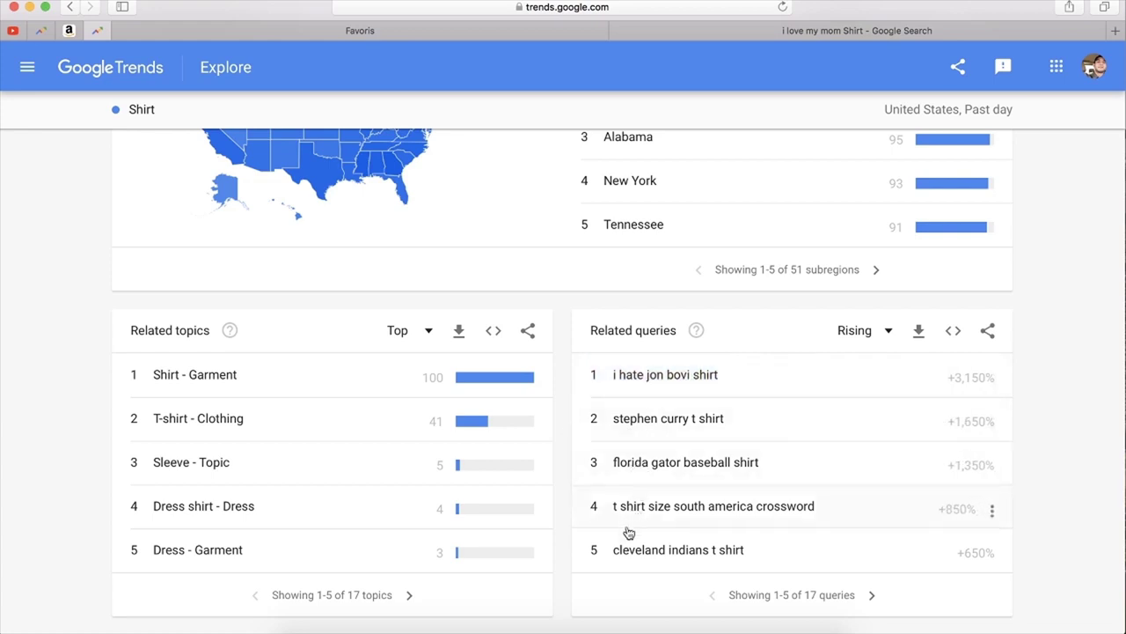
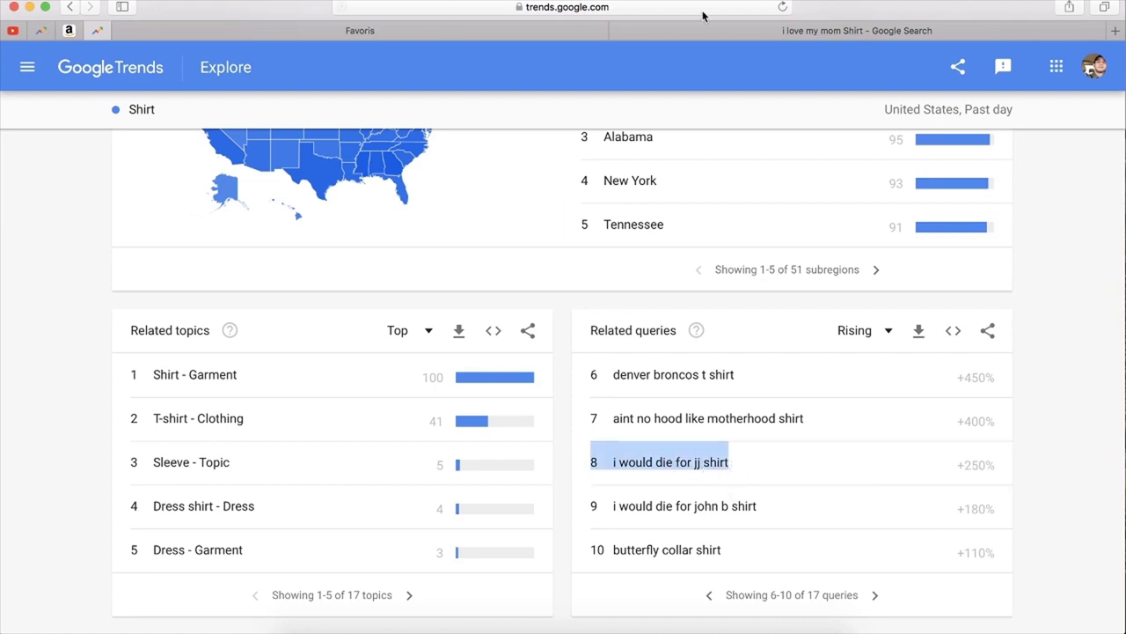
# - Search the web for "i would die for jj shirt" in the existing Google Search tab
pyautogui.click(831, 32)
pyautogui.click(601, 7)
pyautogui.write('8 i would die for jj shirt')
pyautogui.click(332, 6)
pyautogui.press('Delete')
pyautogui.press('Delete')
pyautogui.press('Return')
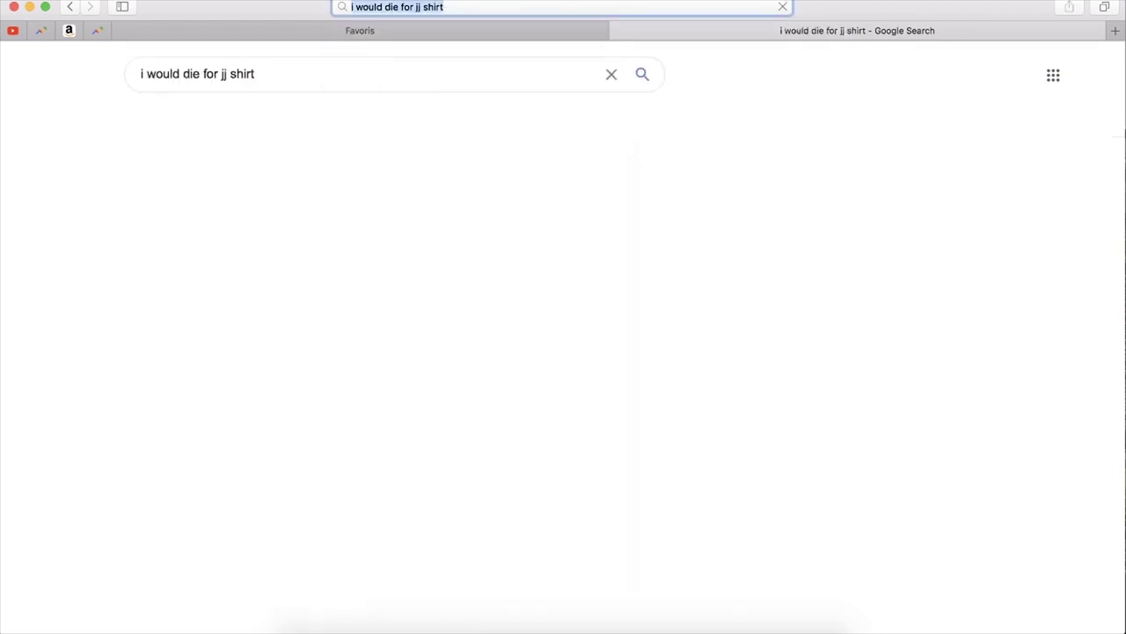
# - Examine the web results and product images for "i would die for jj shirt"
pyautogui.scroll(-3, 290, 352)
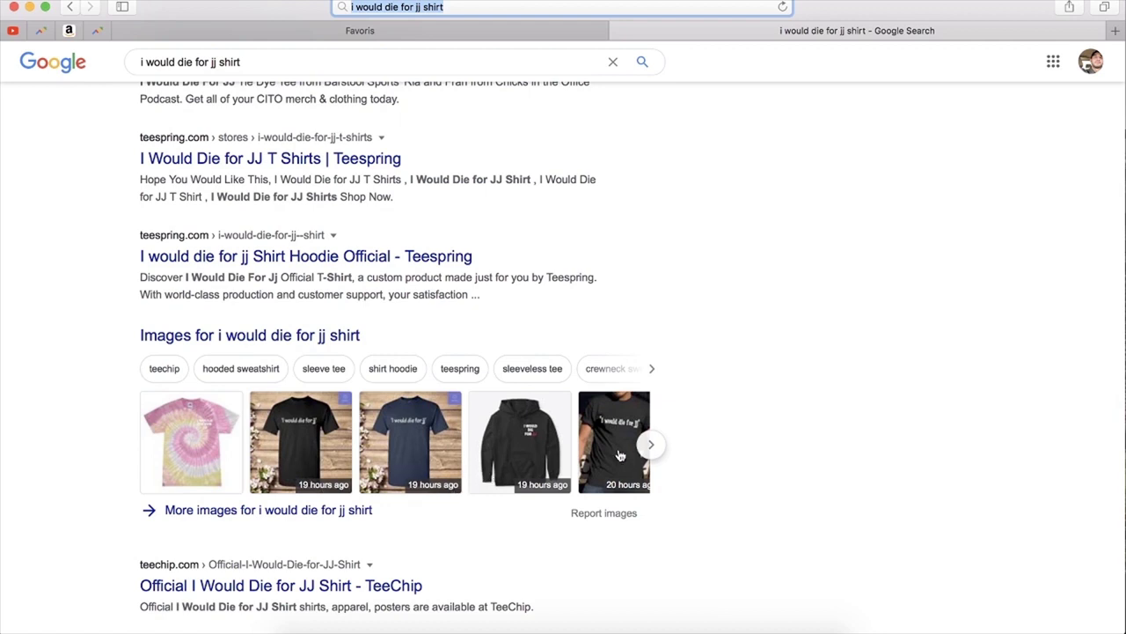
pyautogui.click(651, 444)
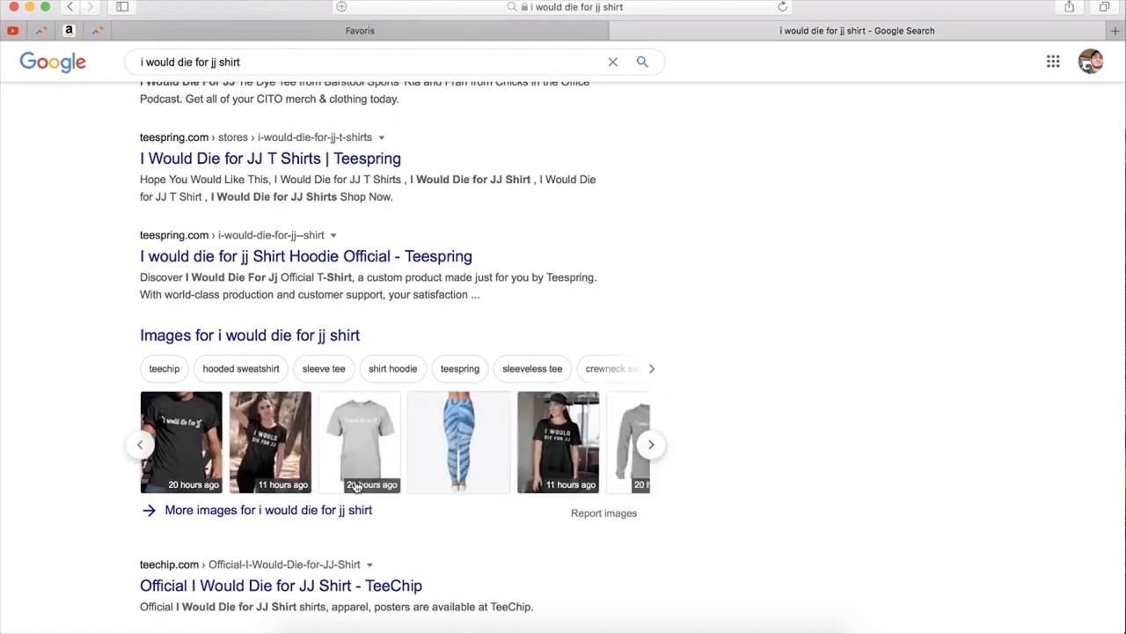
pyautogui.click(650, 449)
pyautogui.scroll(-3, 652, 460)
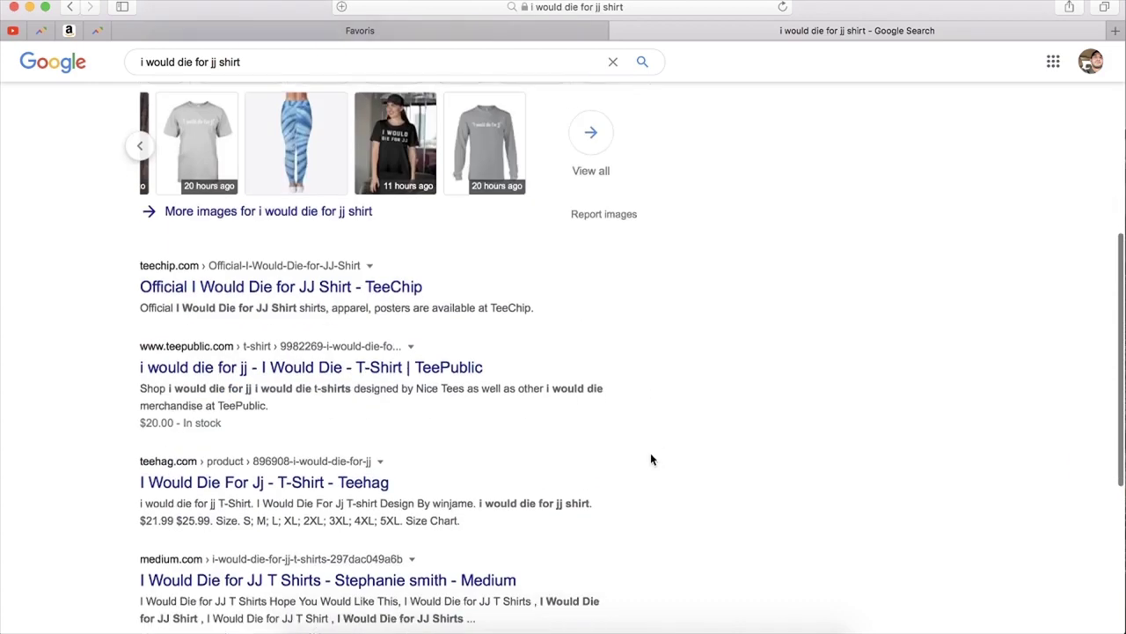
pyautogui.scroll(-5, 371, 385)
pyautogui.scroll(10, 371, 385)
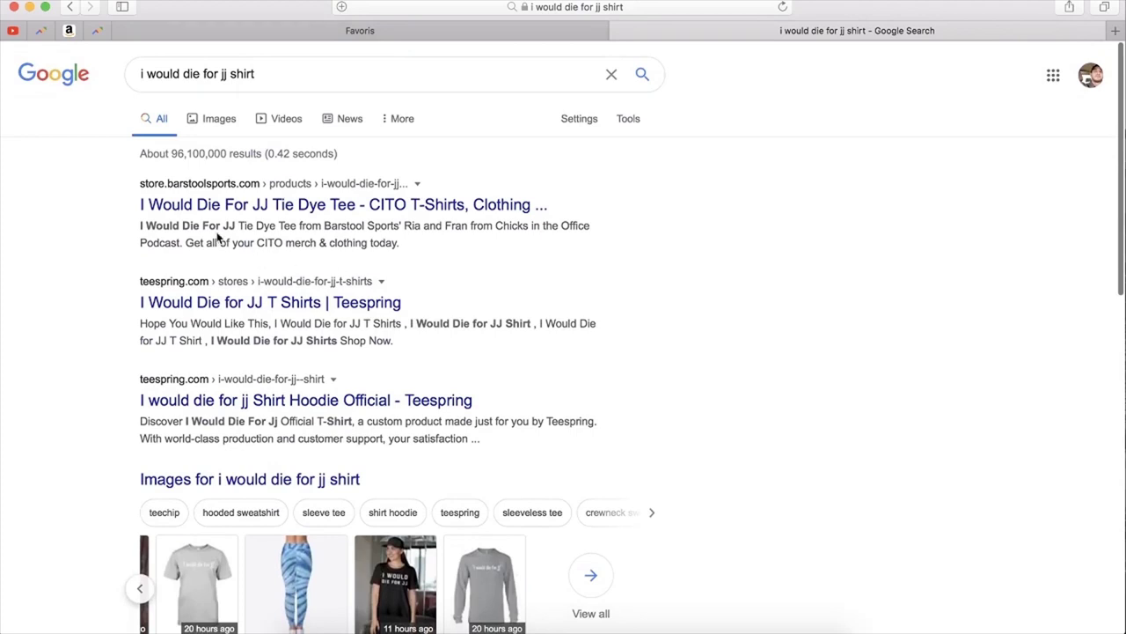
pyautogui.scroll(-2, 256, 403)
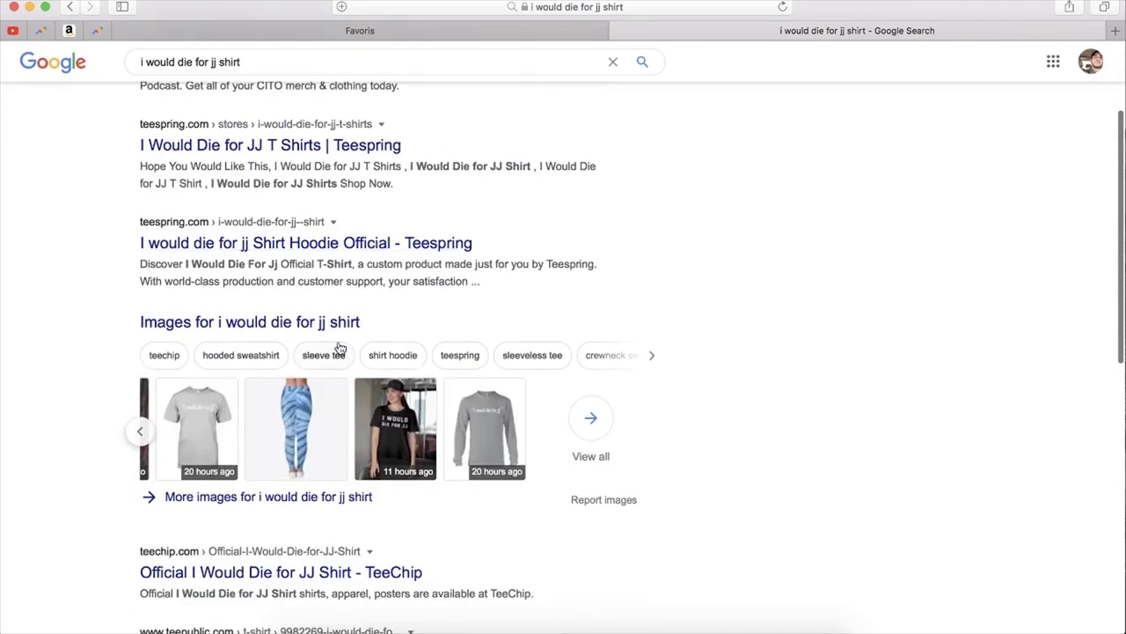
# - Refine the web search to "i would die for jj" as an exact quoted phrase followed by shirt
pyautogui.click(215, 62)
pyautogui.write('"')
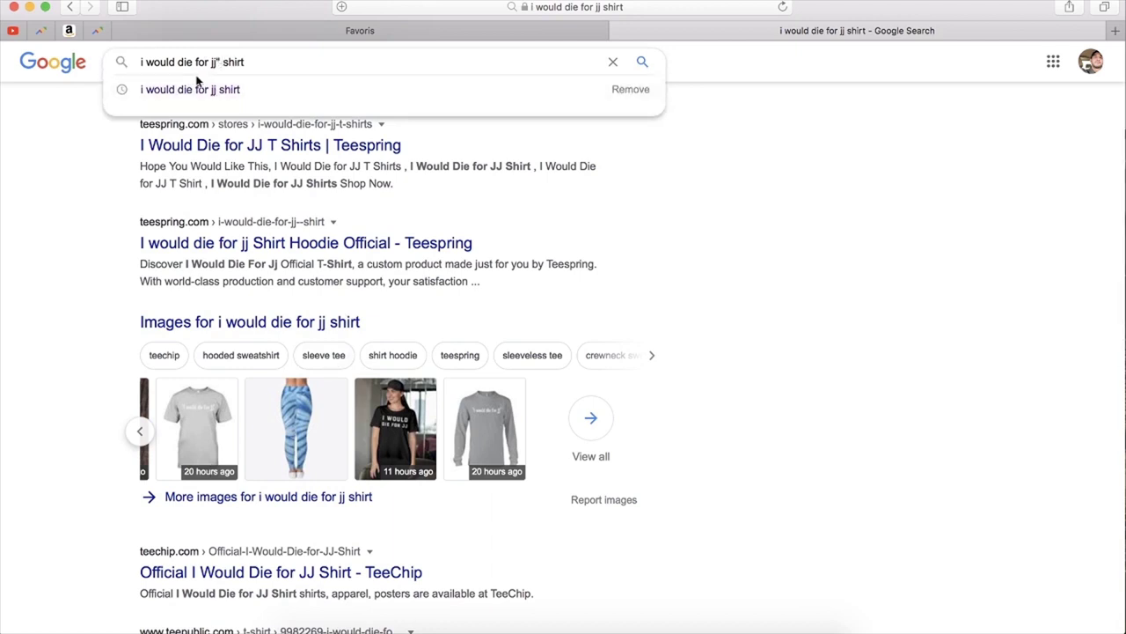
pyautogui.click(140, 61)
pyautogui.write('"')
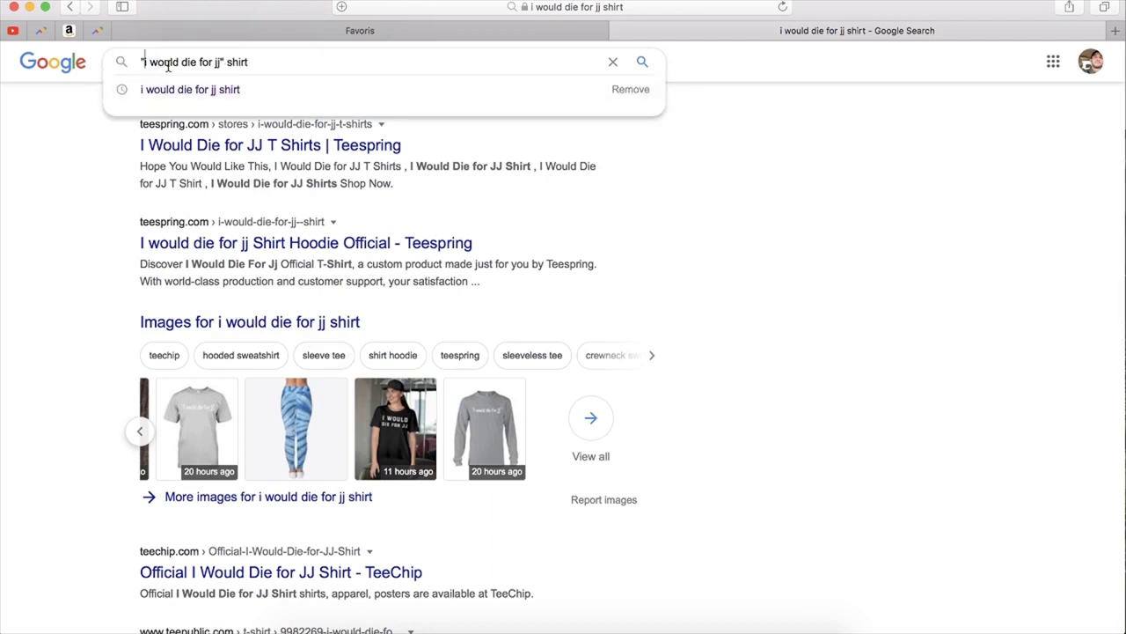
pyautogui.moveTo(225, 62); pyautogui.dragTo(121, 61)
pyautogui.press('super+c')
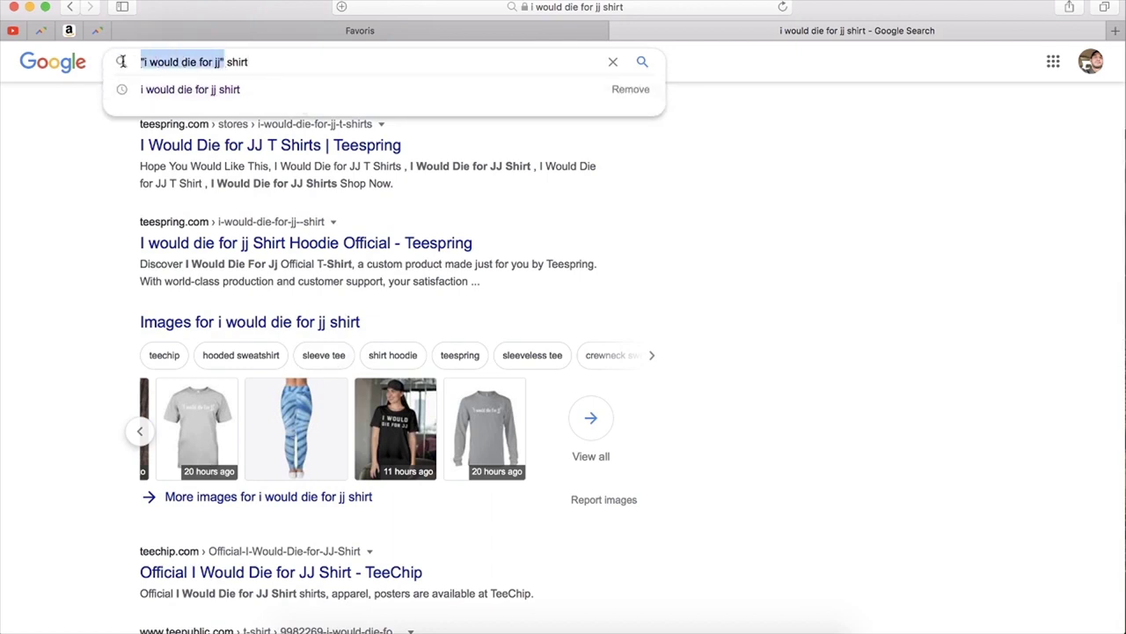
pyautogui.click(257, 63)
pyautogui.press('Return')
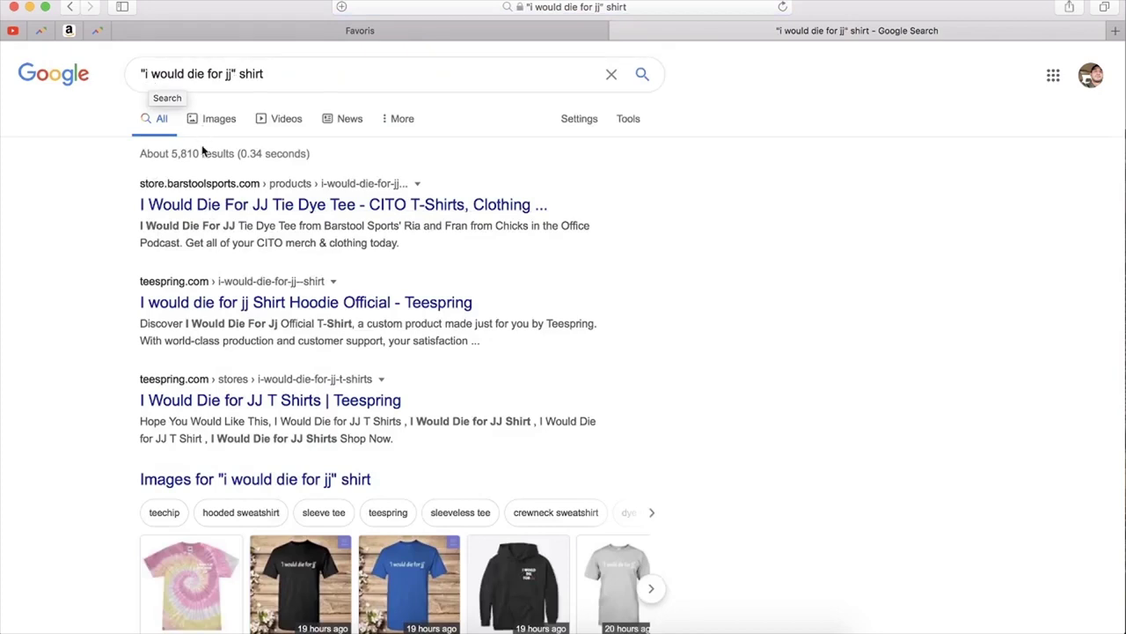
# - Check the number of results and the competing shirt listings for the quoted phrase search
pyautogui.moveTo(174, 154); pyautogui.dragTo(209, 152)
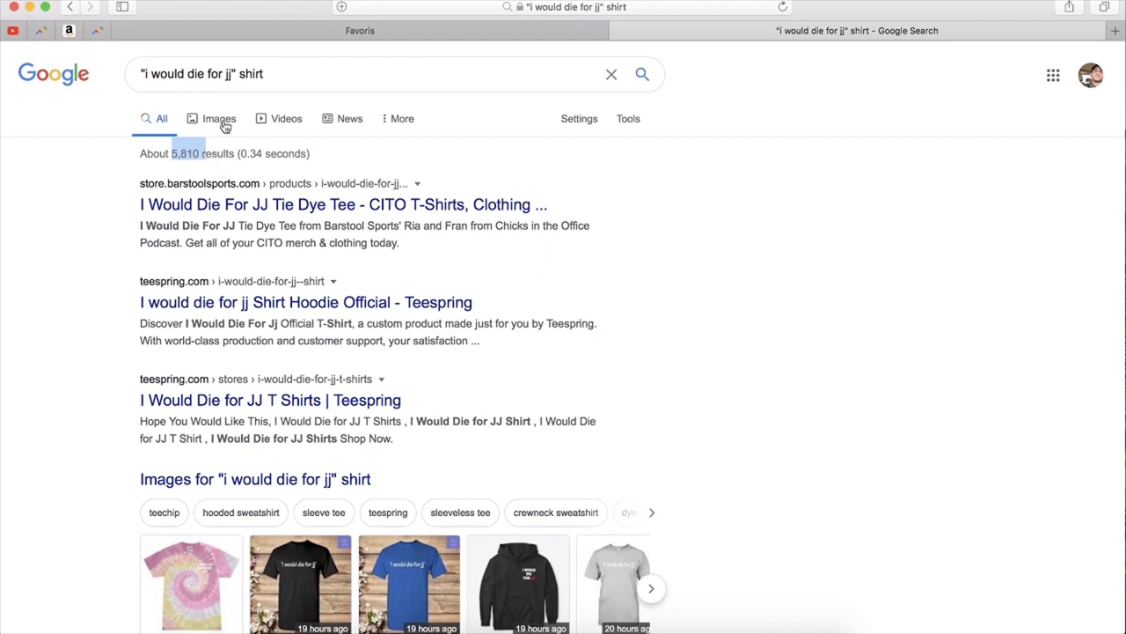
pyautogui.moveTo(232, 76); pyautogui.dragTo(179, 76)
pyautogui.click(261, 73)
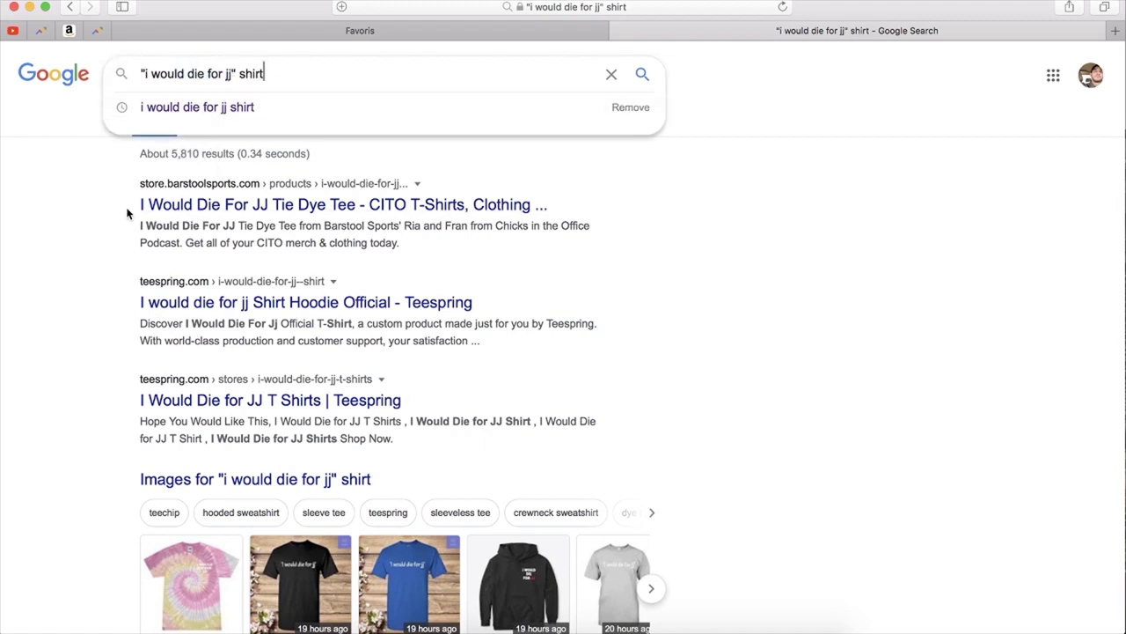
pyautogui.scroll(-5, 185, 418)
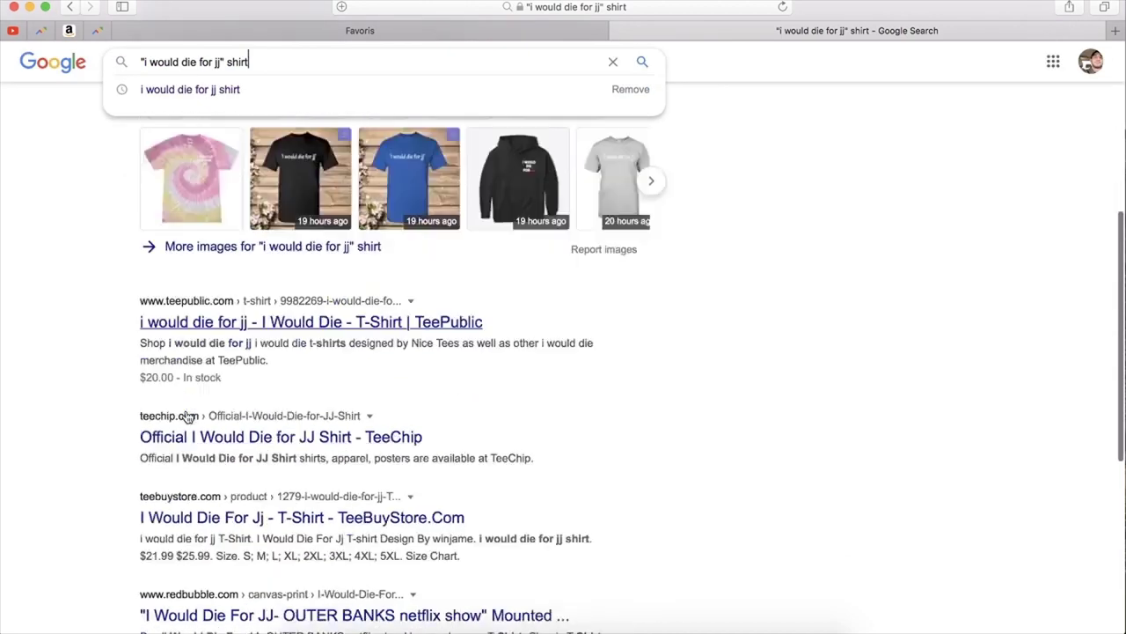
pyautogui.scroll(10, 221, 252)
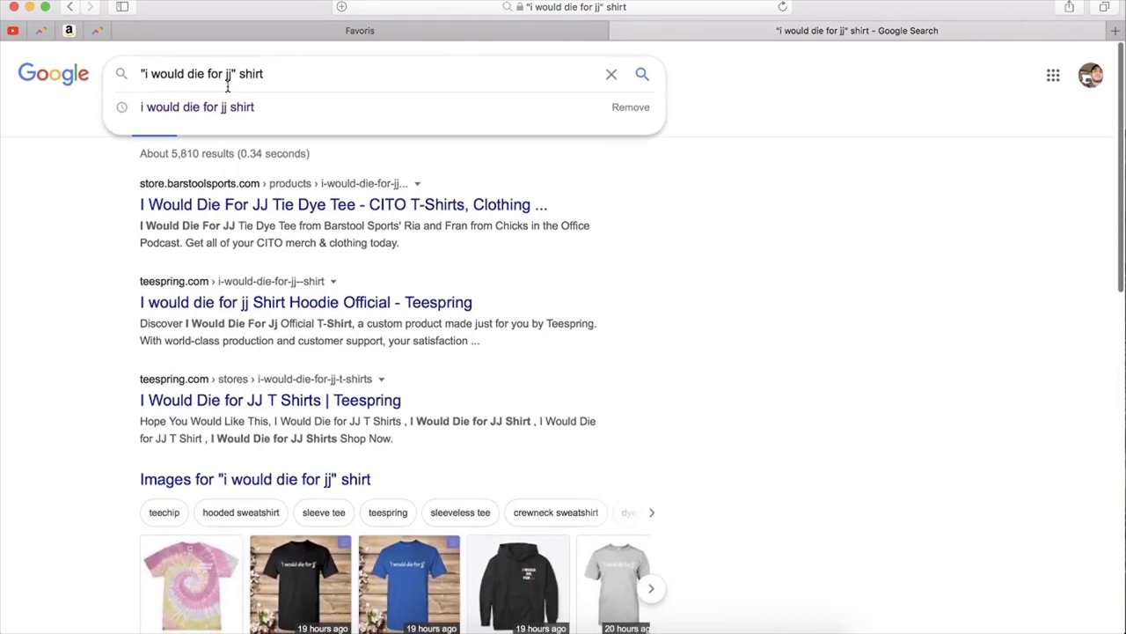
# - Open redbubble.com in a new browser tab and search it for the copied phrase "i would die for jj"
pyautogui.moveTo(232, 74); pyautogui.dragTo(147, 74)
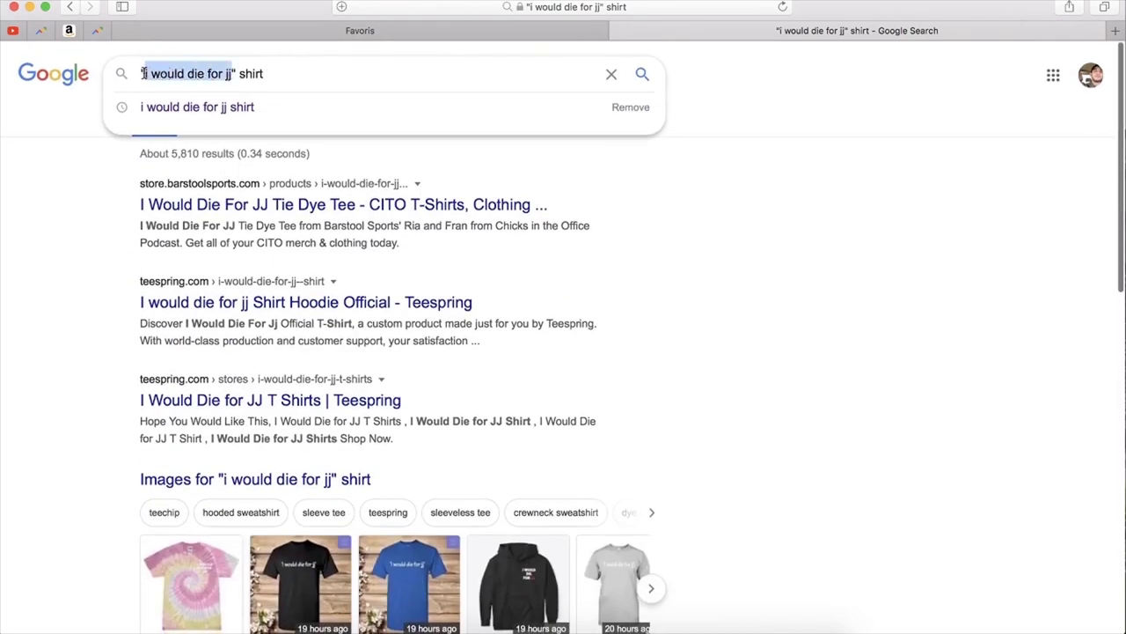
pyautogui.click(1115, 30)
pyautogui.write('redbubble.com')
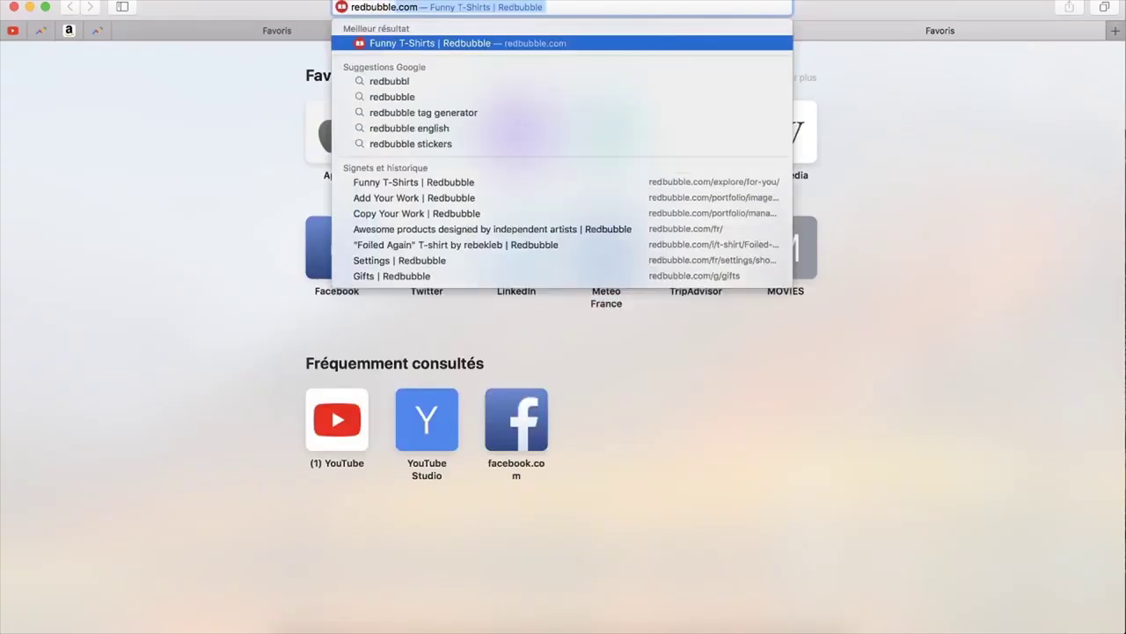
pyautogui.press('Return')
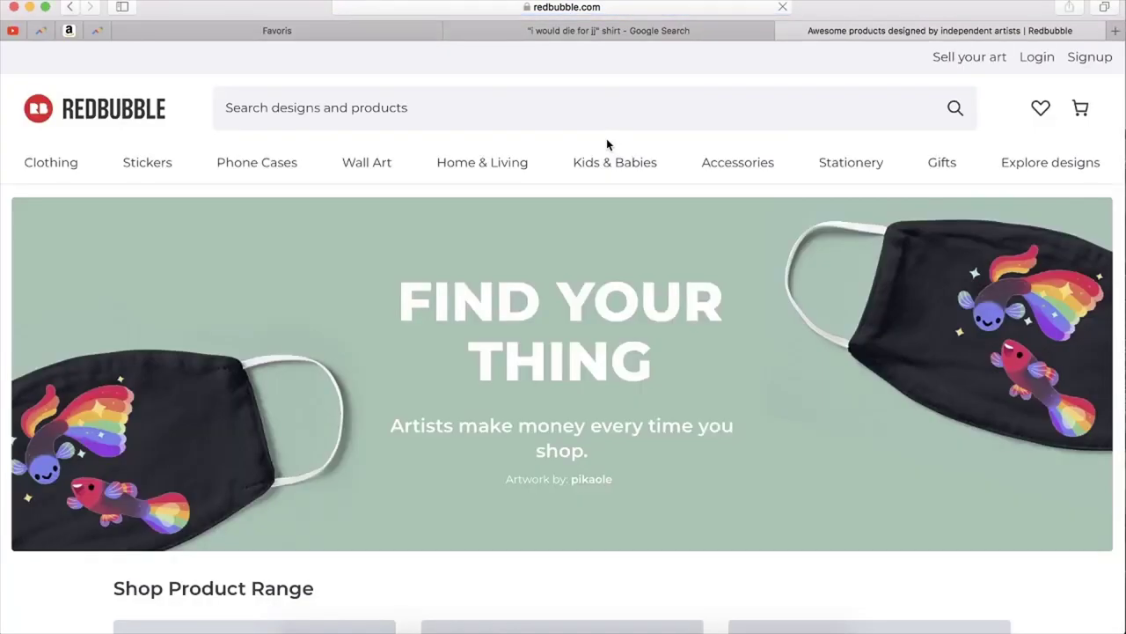
pyautogui.click(498, 111)
pyautogui.press('super+v')
pyautogui.press('Return')
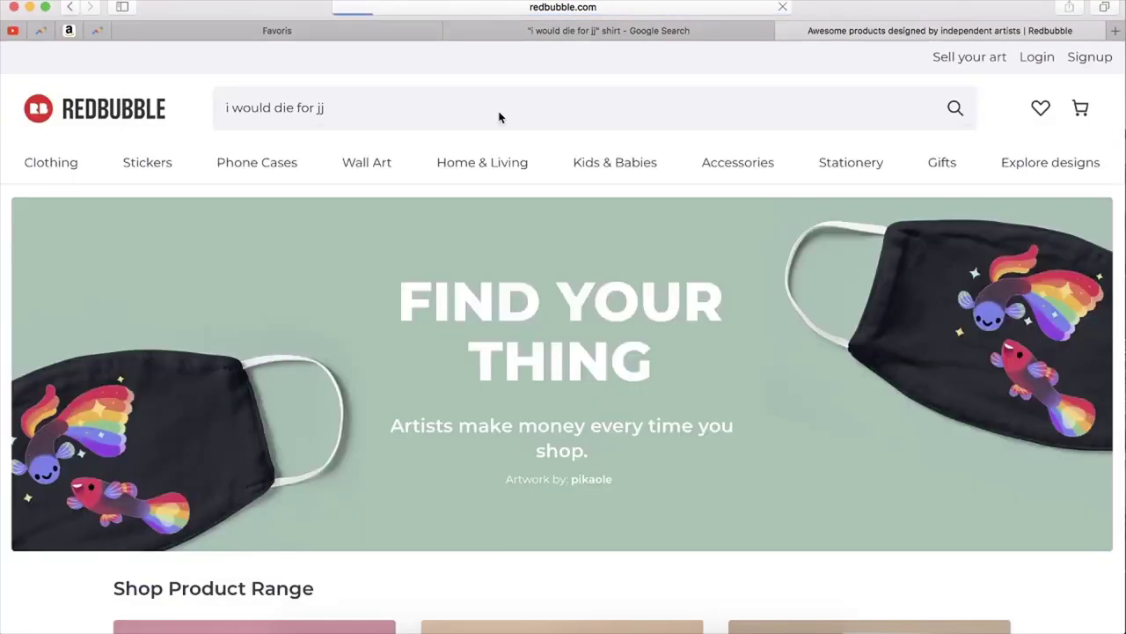
# - Examine the number of Redbubble results and browse the competing "i would die for jj" designs
pyautogui.scroll(-1, 290, 346)
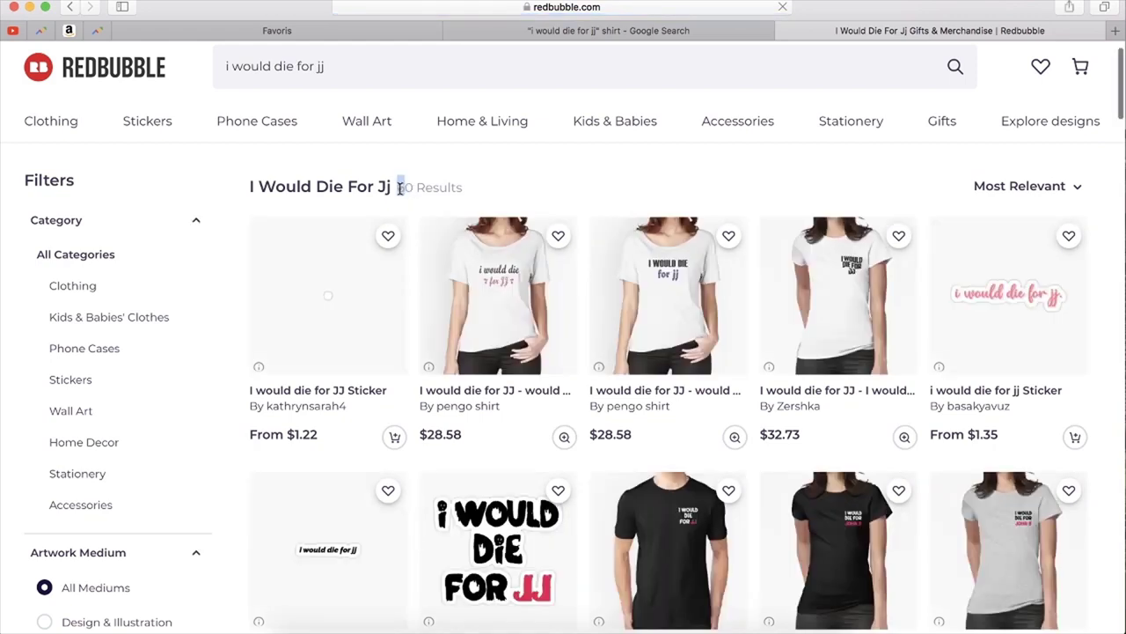
pyautogui.scroll(-5, 493, 387)
pyautogui.scroll(-5, 496, 387)
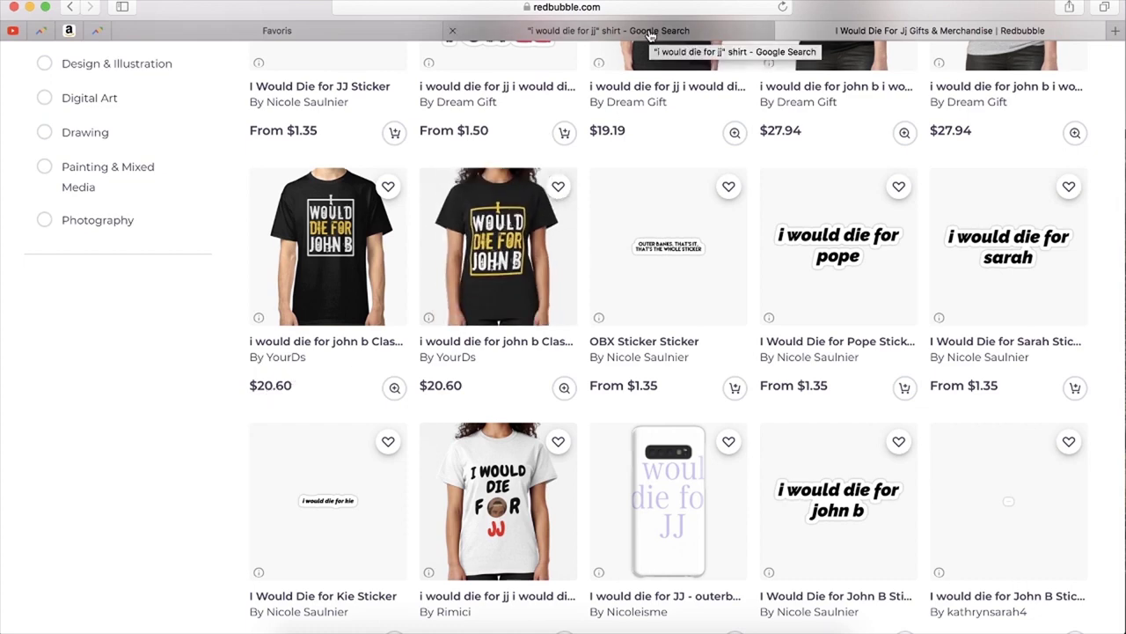
pyautogui.scroll(-8, 649, 33)
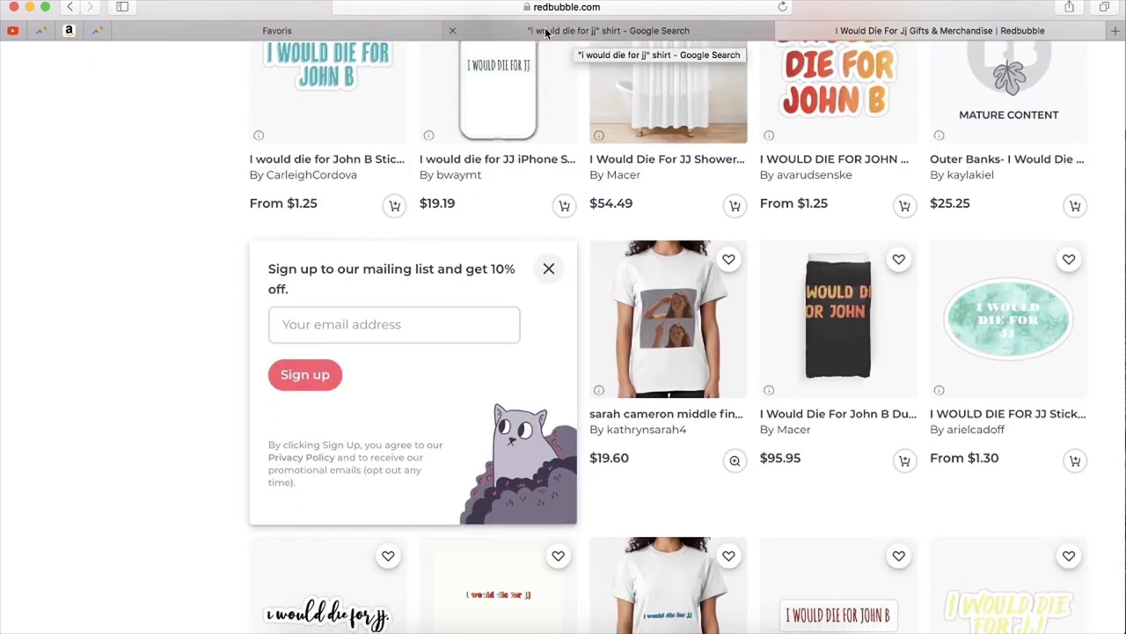
# - Return to the Google Trends results for Shirt and copy the related query "denver broncos t shirt"
pyautogui.click(373, 33)
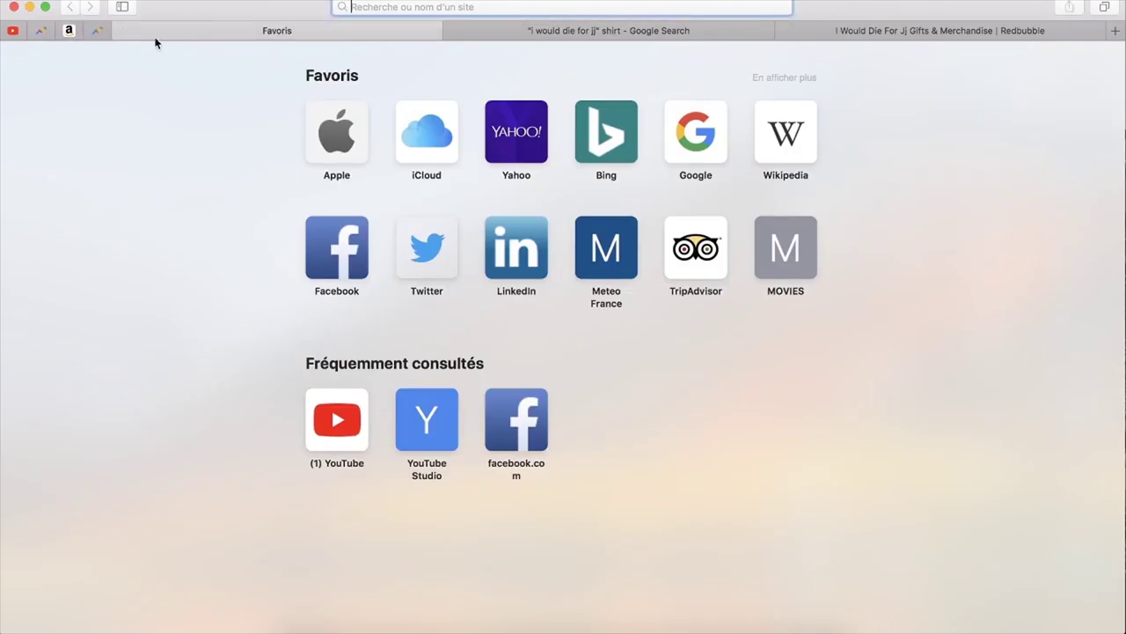
pyautogui.click(95, 32)
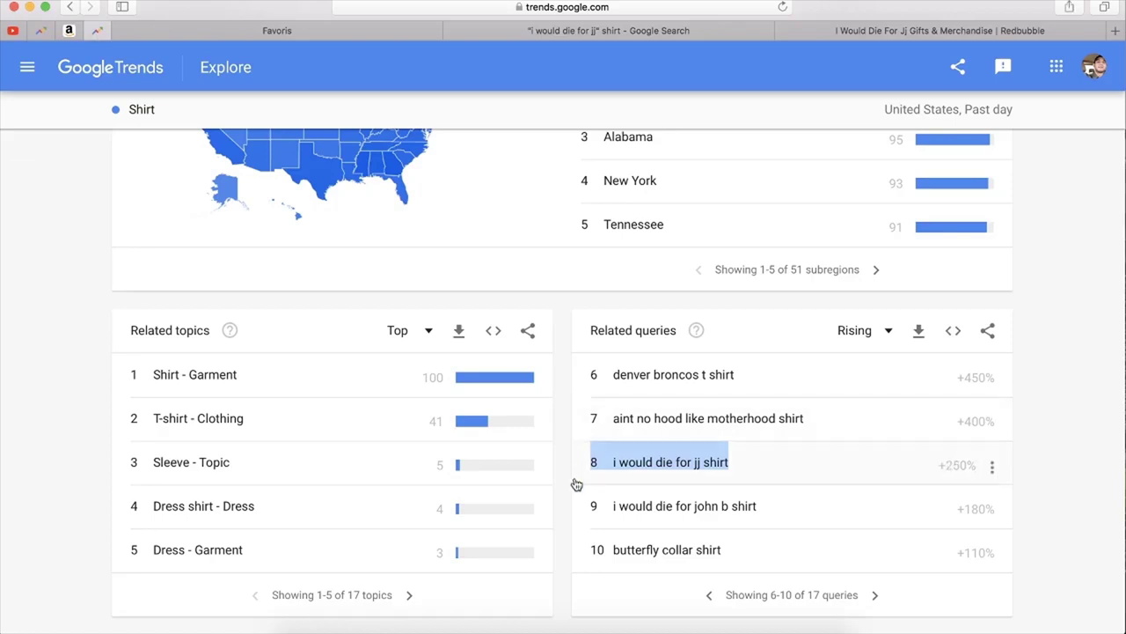
pyautogui.moveTo(568, 378); pyautogui.dragTo(741, 378)
pyautogui.press('super+c')
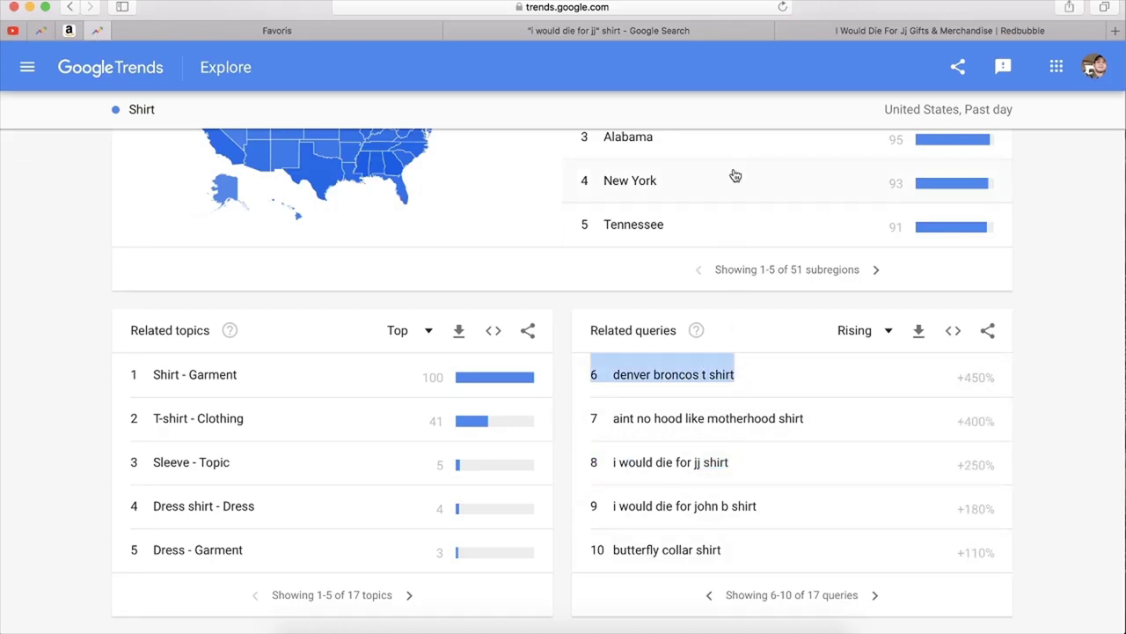
# - Search the web for "denver broncos t shirt" in the Redbubble tab, leaving out the copied rank number
pyautogui.click(792, 28)
pyautogui.click(332, 11)
pyautogui.press('super+v')
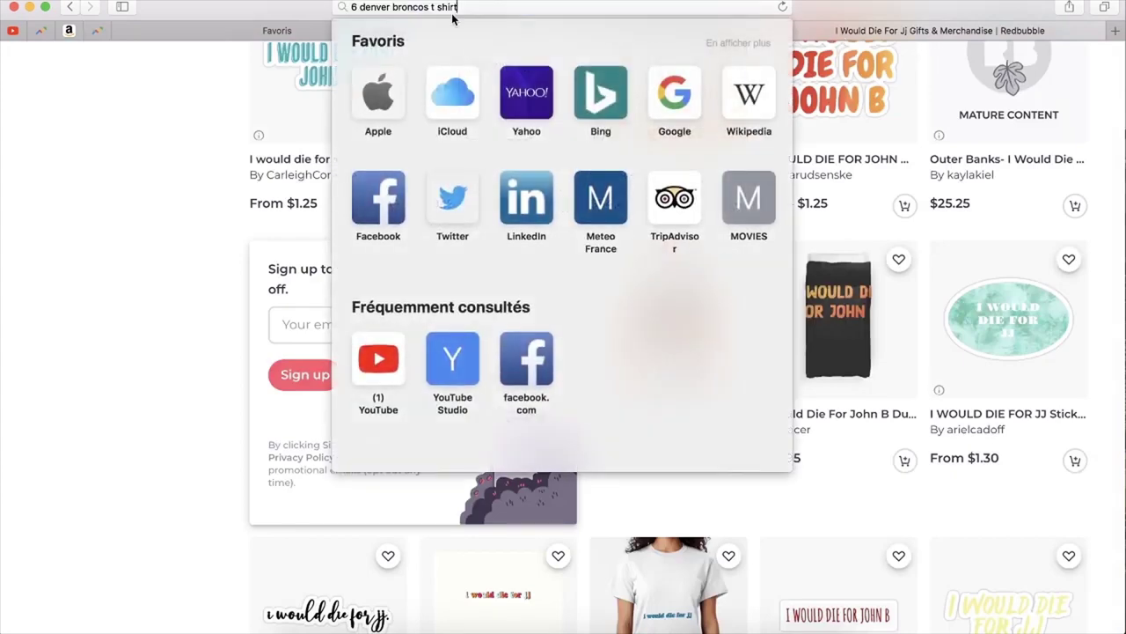
pyautogui.press('Home')
pyautogui.press('Delete')
pyautogui.press('Delete')
pyautogui.press('Return')
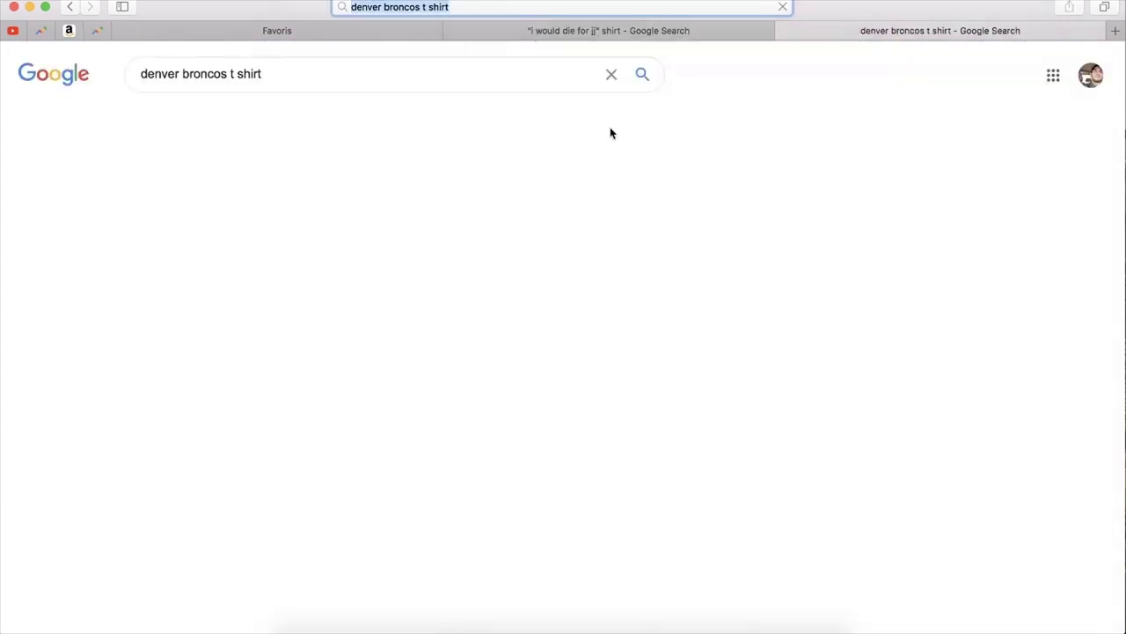
# - Examine the shirt images and store listings in the "denver broncos t shirt" results
pyautogui.scroll(-3, 183, 297)
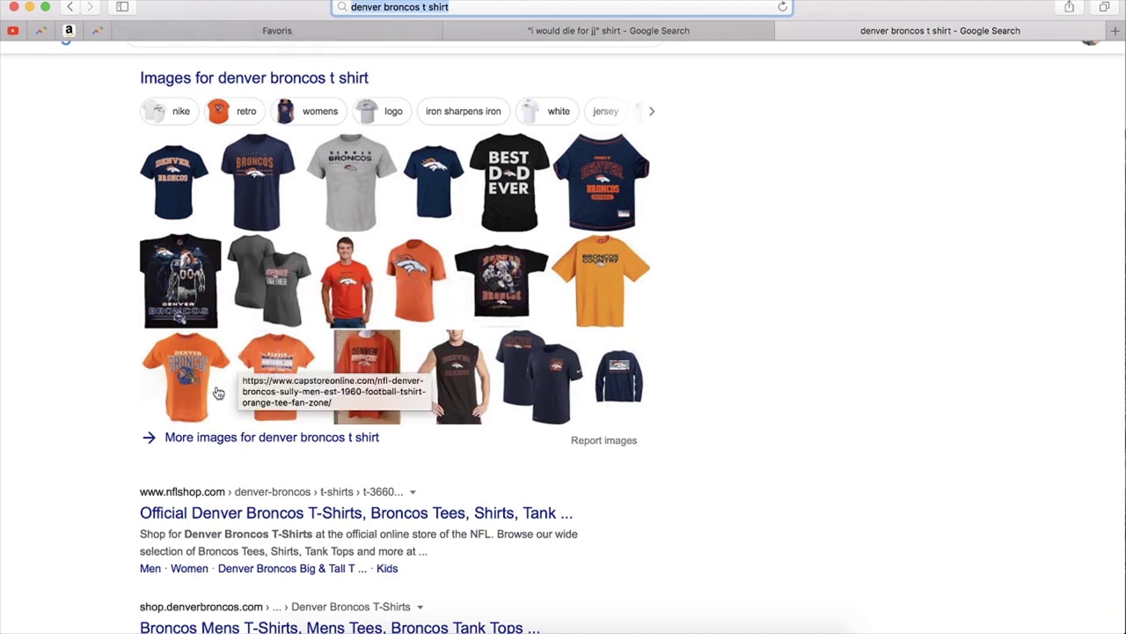
pyautogui.scroll(1, 181, 462)
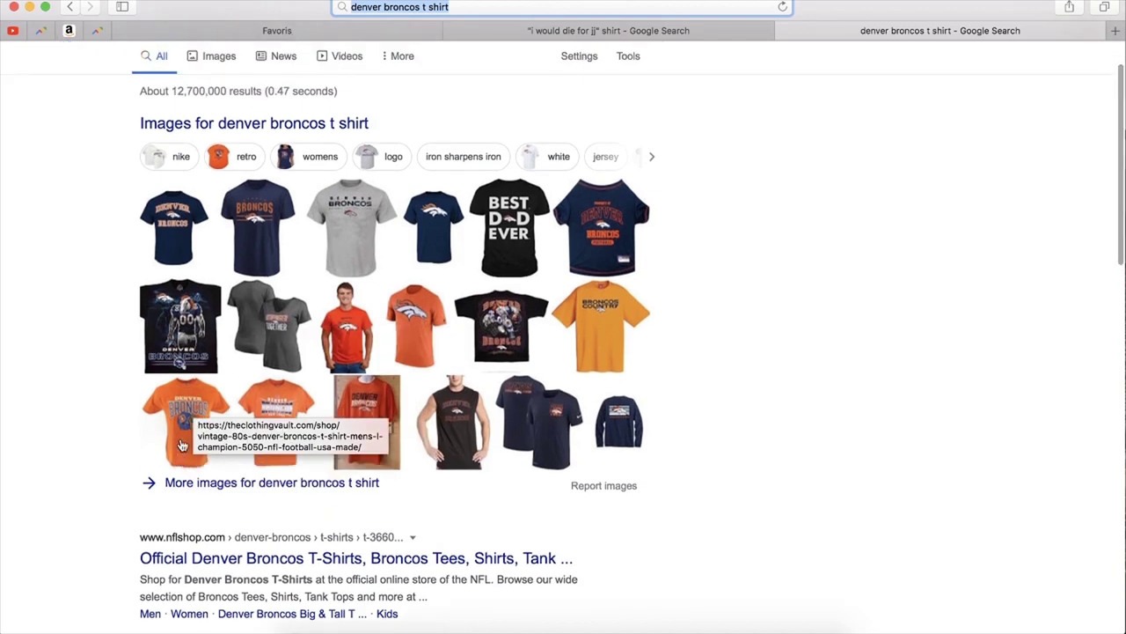
pyautogui.scroll(-3, 180, 444)
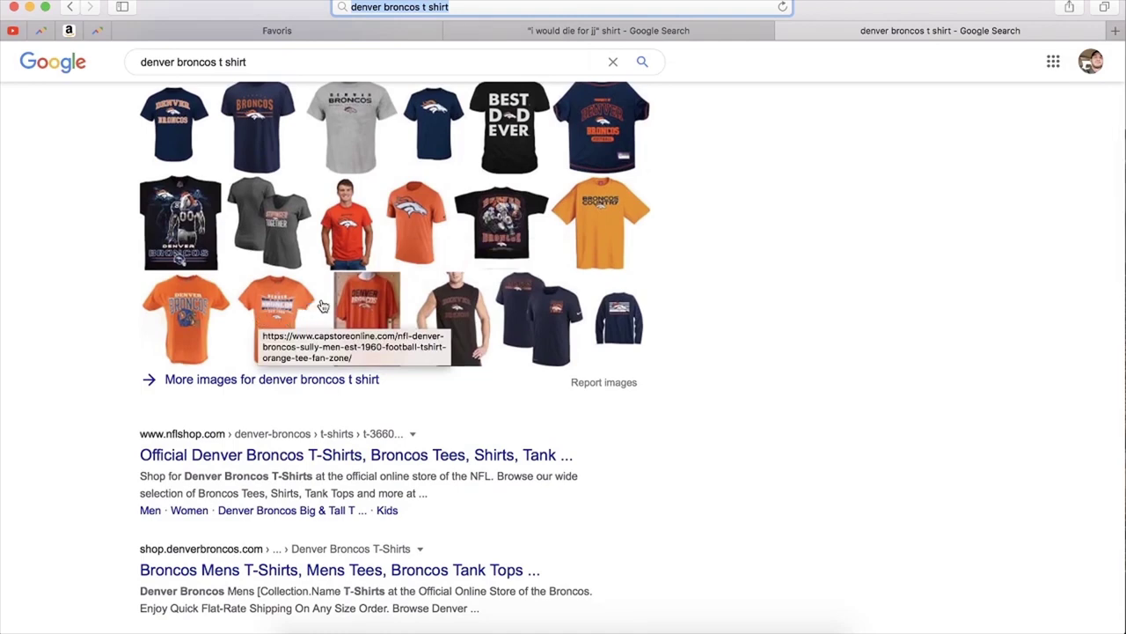
# - Return to the Google Trends results for Shirt and look through the further rising related queries
pyautogui.scroll(3, 316, 345)
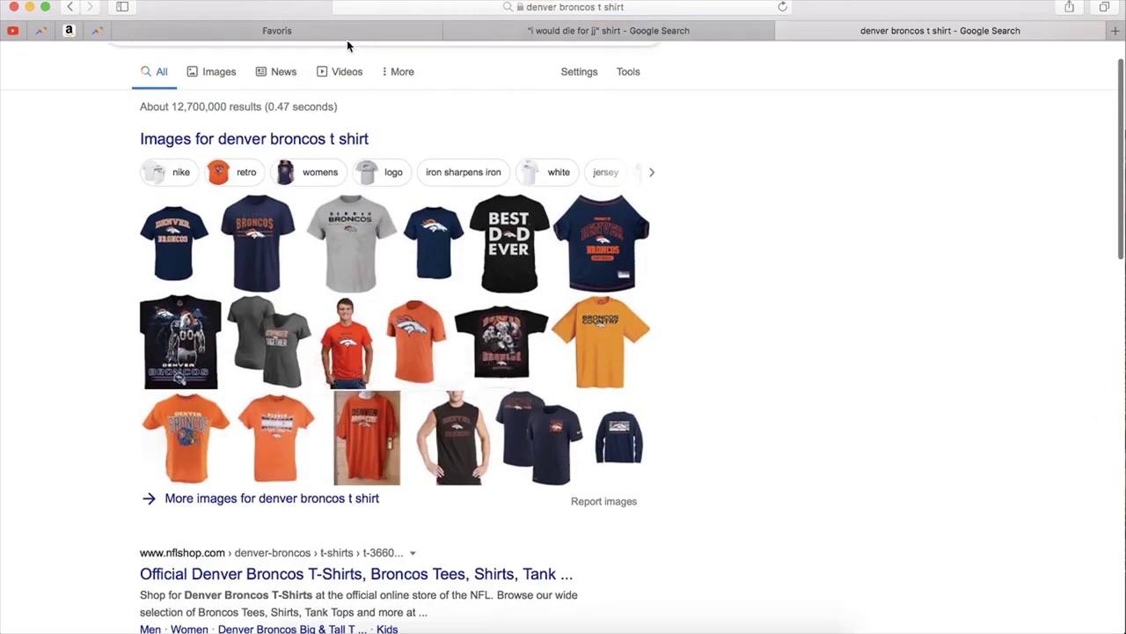
pyautogui.click(101, 31)
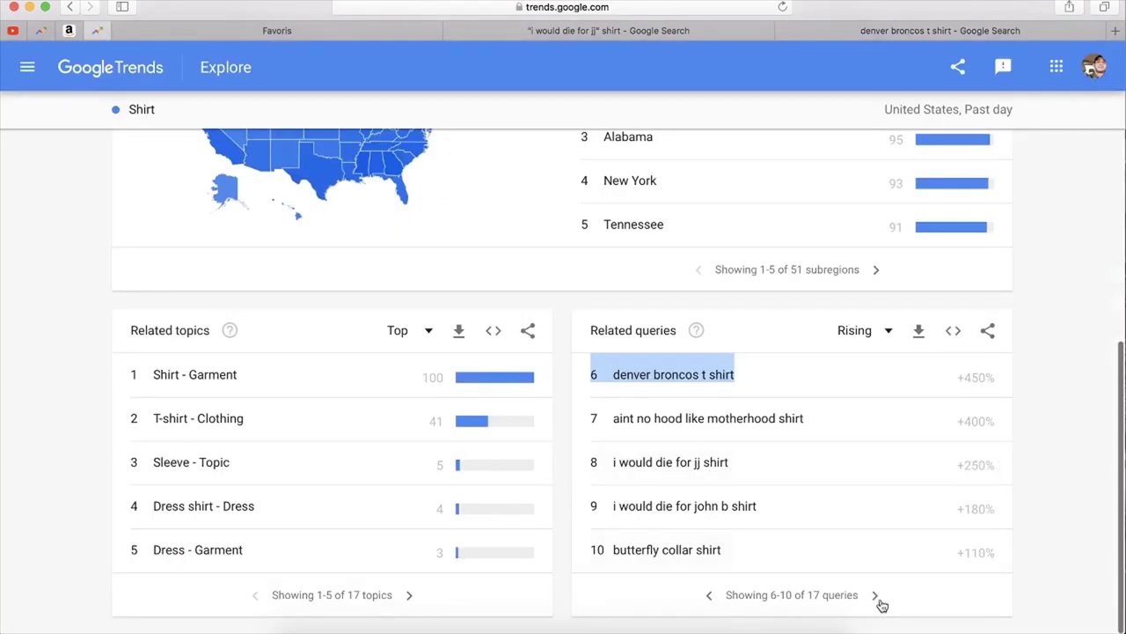
pyautogui.click(875, 599)
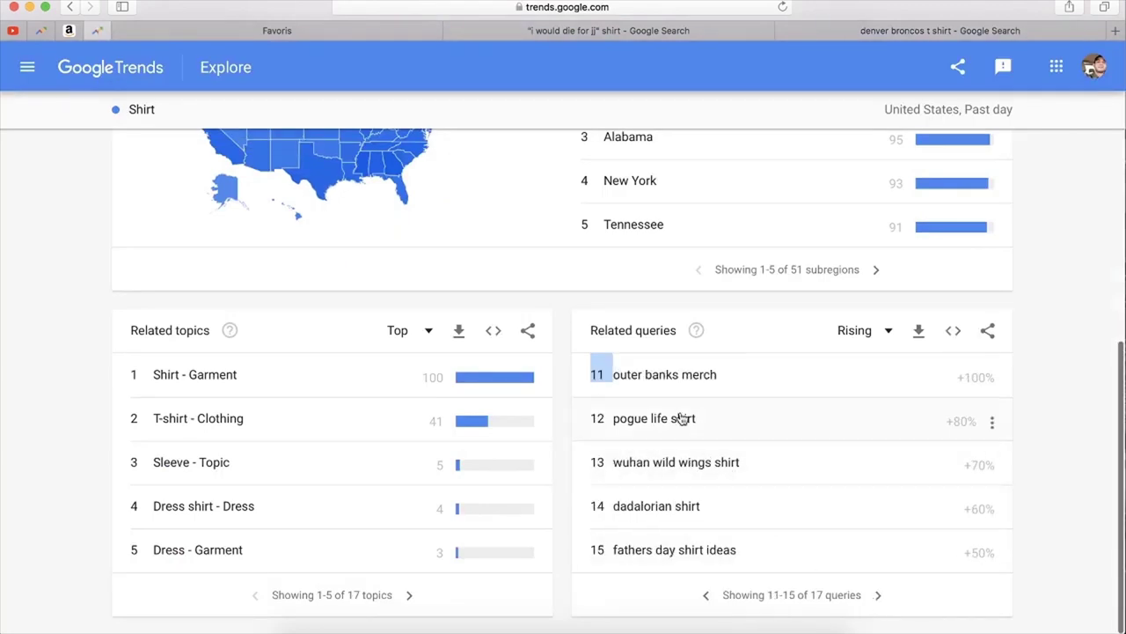
pyautogui.click(706, 595)
pyautogui.click(706, 595)
# - Set the Shirt trend's time range to Past 4 hours and copy the rising related query "deeds pizza shirt"
pyautogui.scroll(15, 706, 594)
pyautogui.click(295, 216)
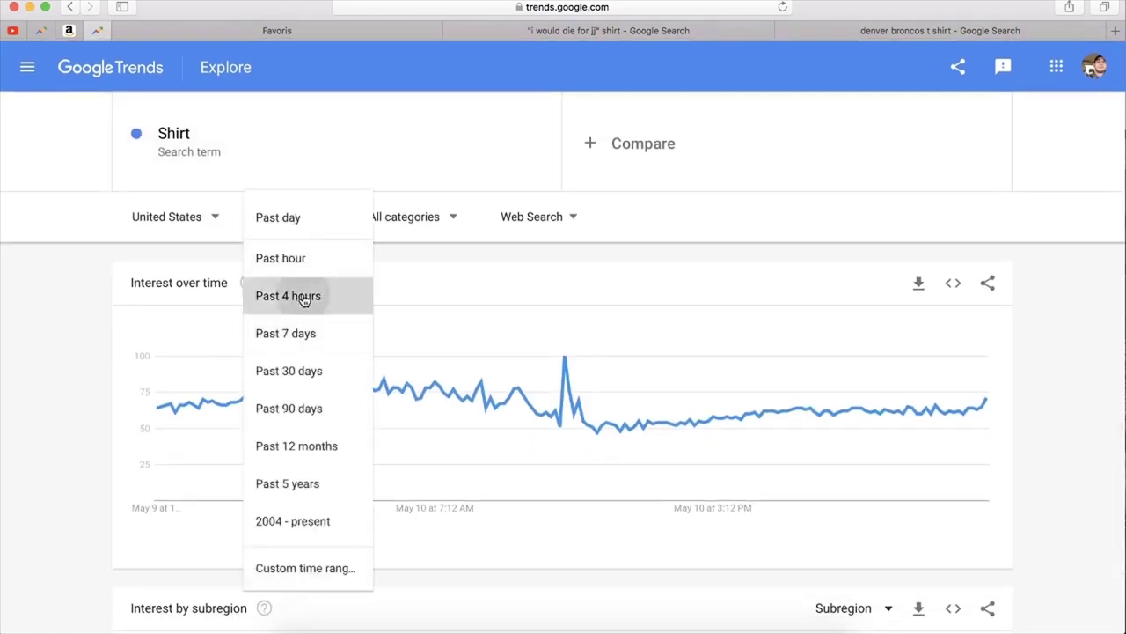
pyautogui.click(304, 297)
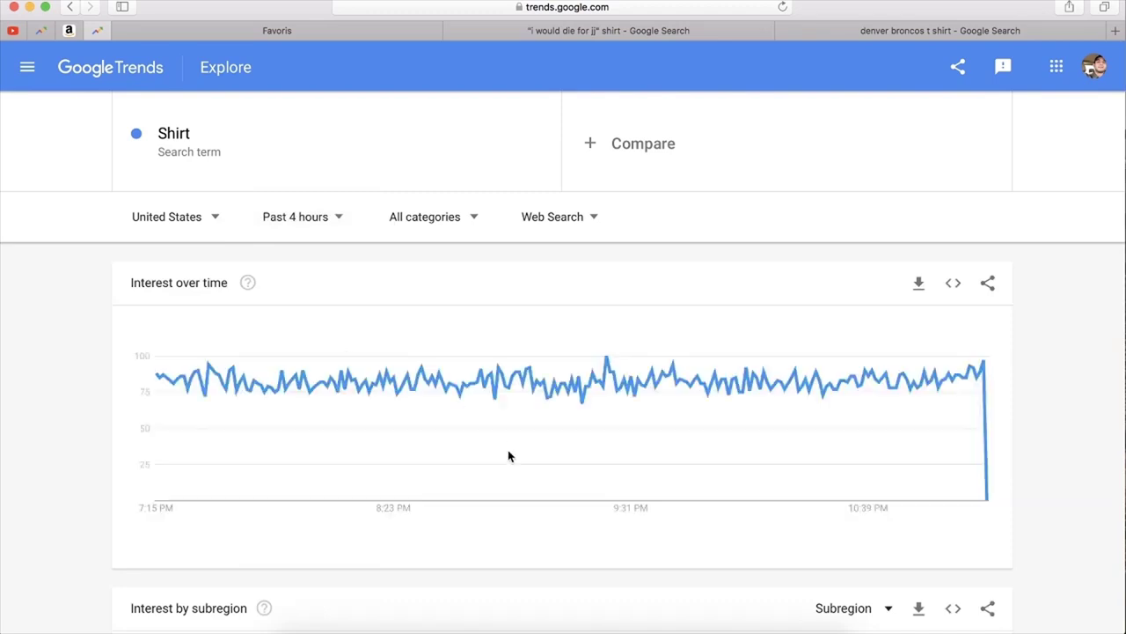
pyautogui.scroll(-8, 507, 452)
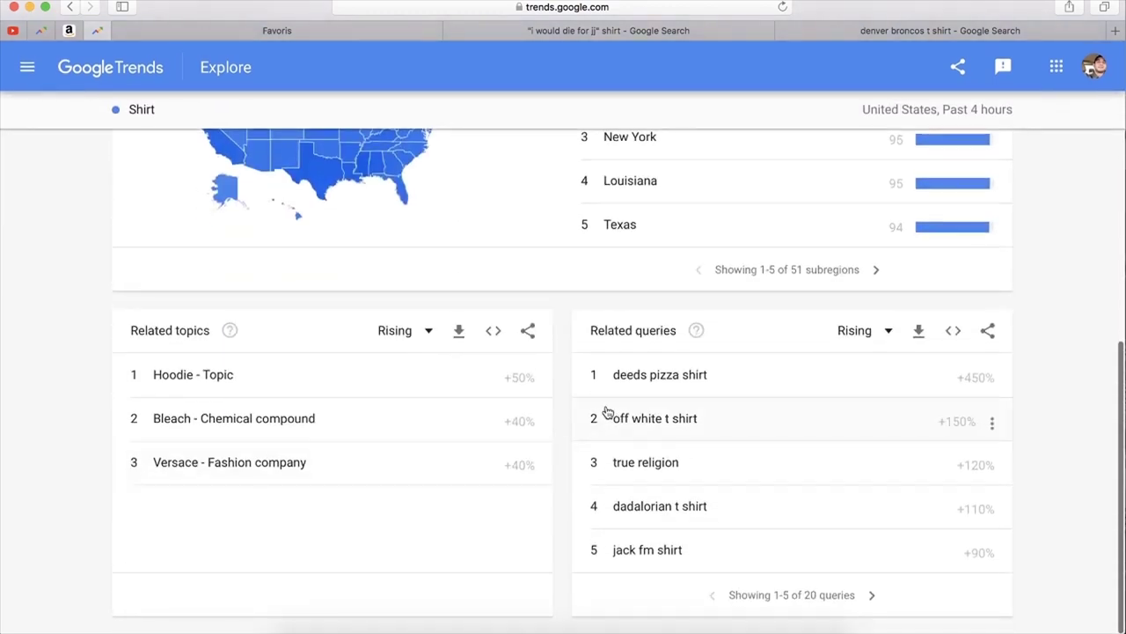
pyautogui.moveTo(568, 376); pyautogui.dragTo(719, 375)
pyautogui.press('super+c')
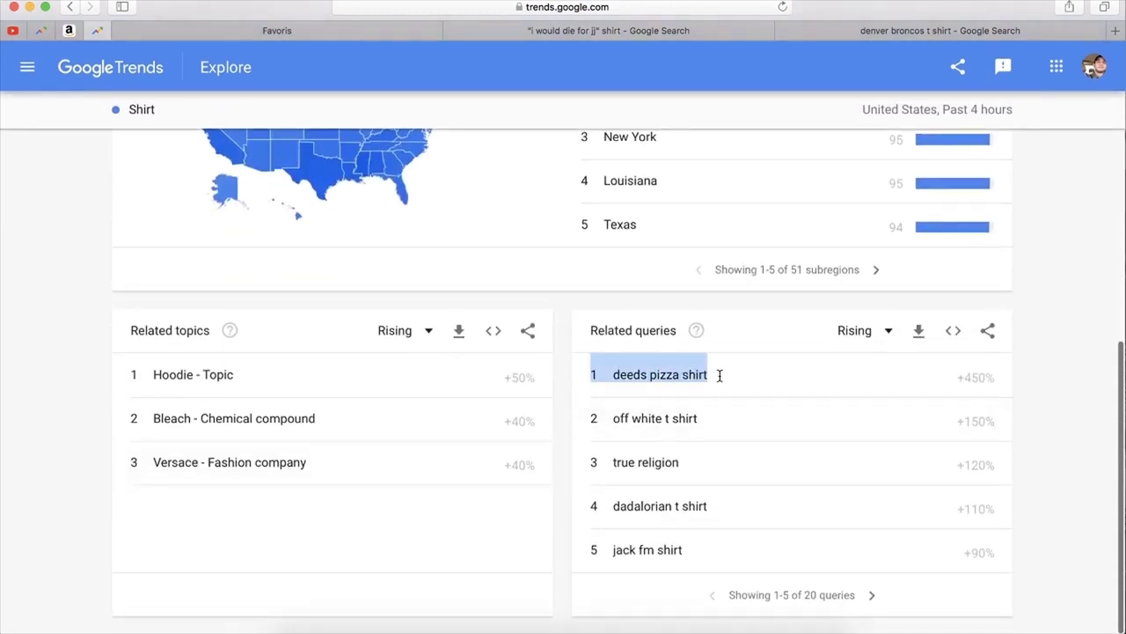
# - Search the web for "deeds pizza shirt" in the Denver Broncos search tab, leaving out the copied rank number
pyautogui.click(857, 31)
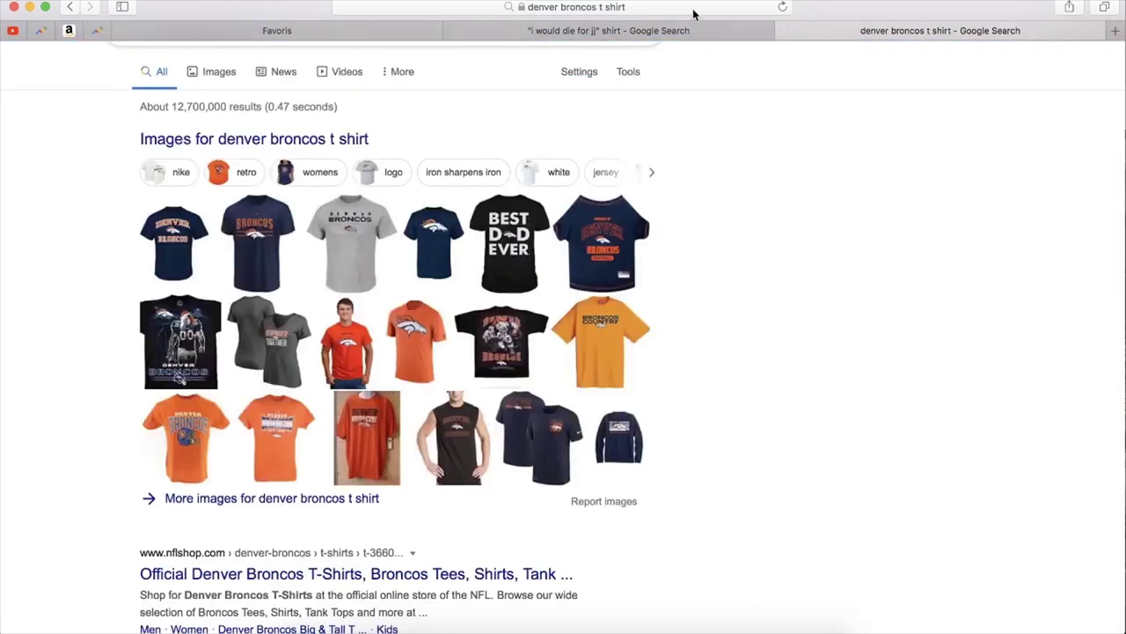
pyautogui.click(696, 9)
pyautogui.press('super+v')
pyautogui.press('super+Left')
pyautogui.press('Delete')
pyautogui.press('Delete')
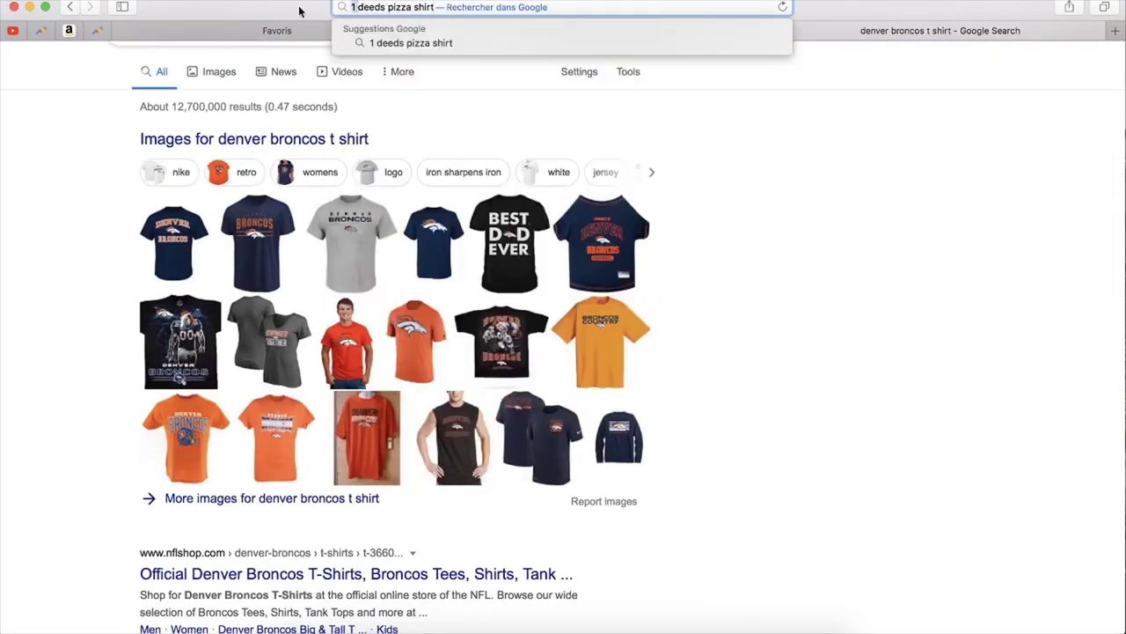
pyautogui.press('Return')
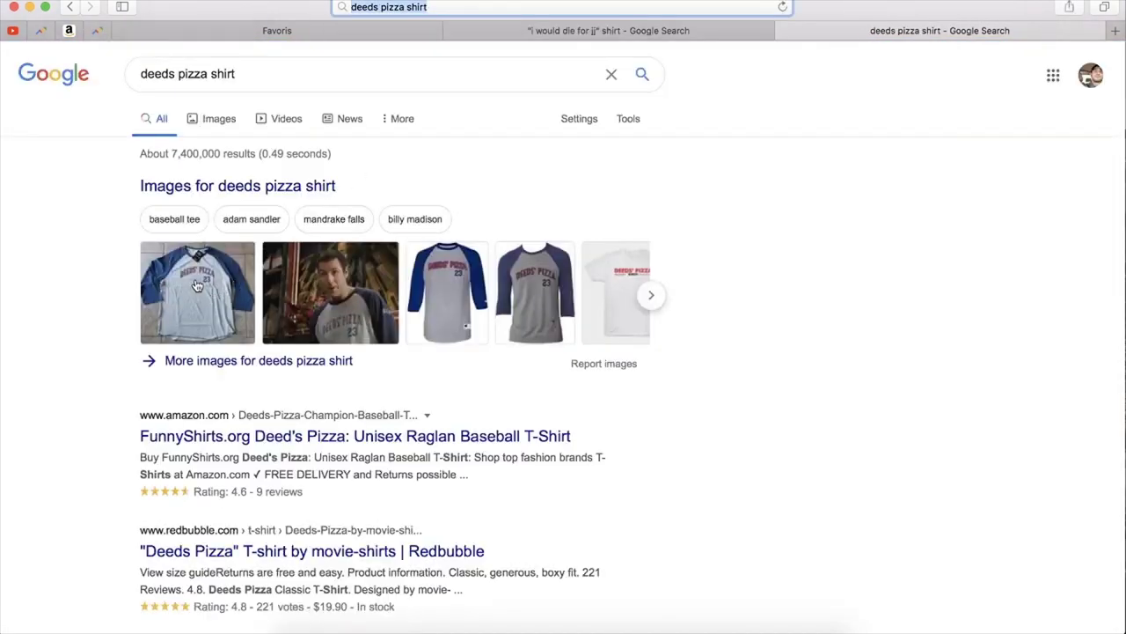
# - View the image results for the Deeds' Pizza baseball shirt, return to the web results and copy the search phrase
pyautogui.click(191, 277)
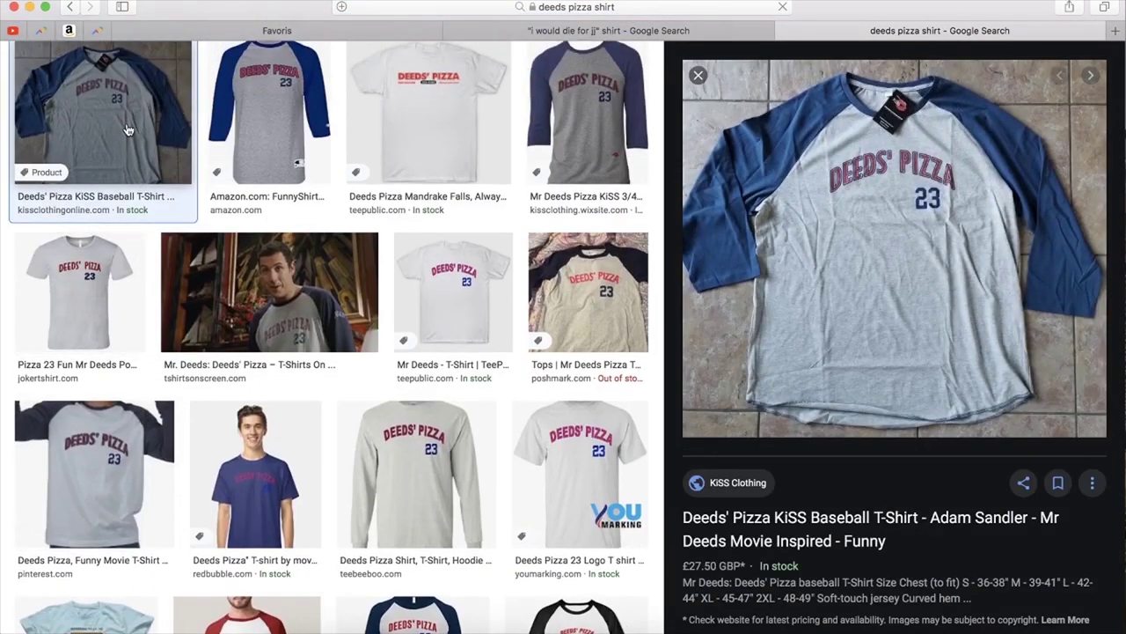
pyautogui.click(70, 8)
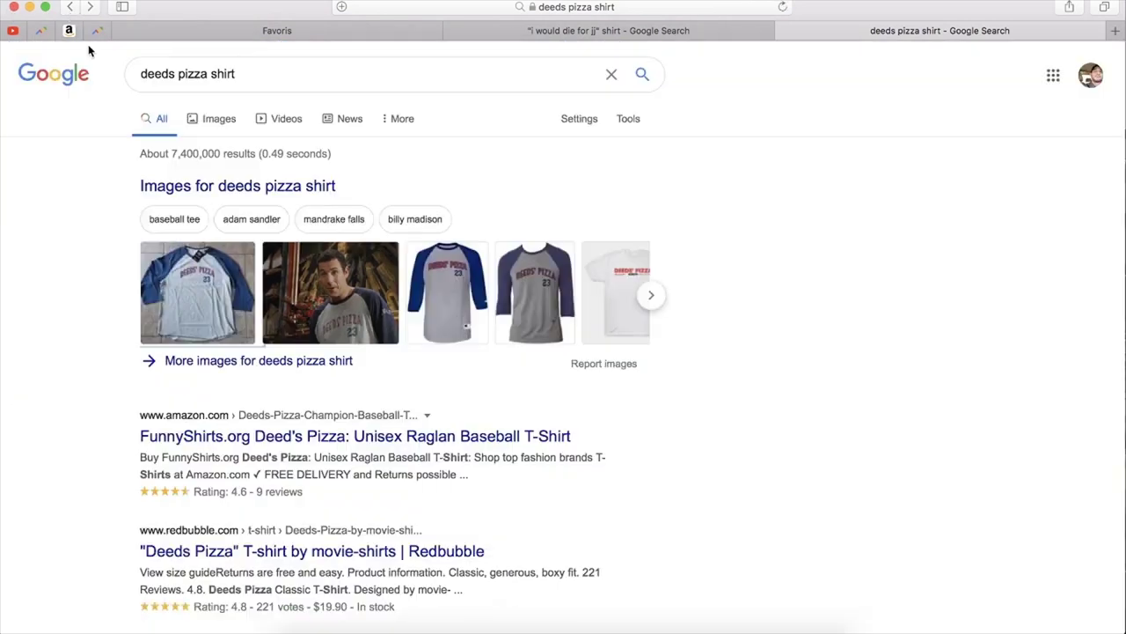
pyautogui.moveTo(239, 73); pyautogui.dragTo(142, 74)
pyautogui.press('super+c')
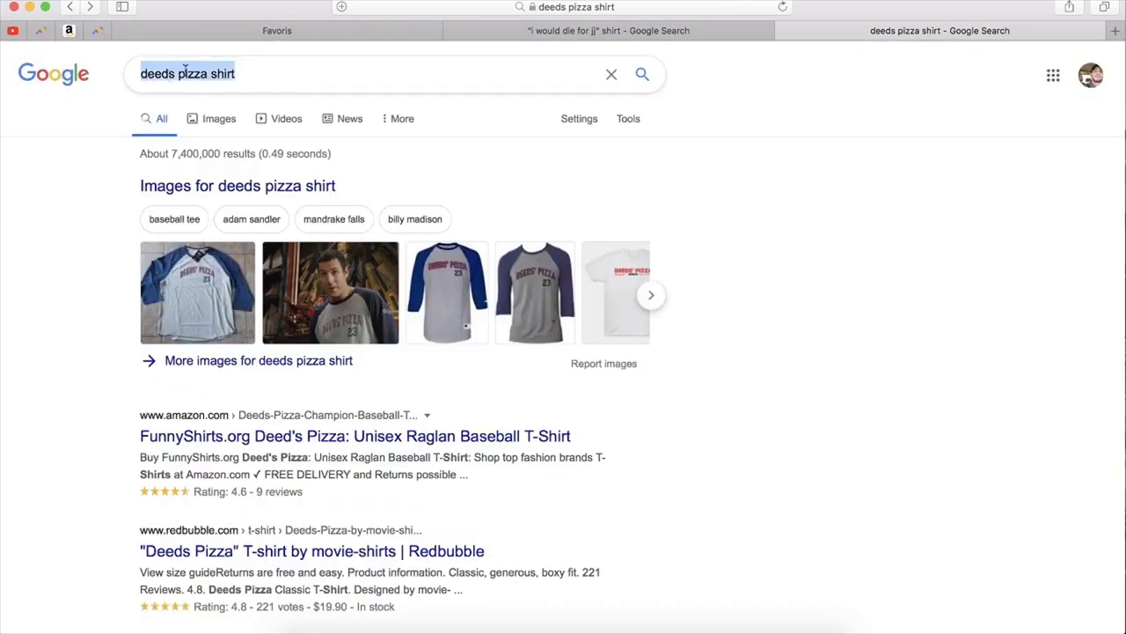
# - Open redbubble.com in a new tab and search it for "deeds pizza", leaving out the word shirt
pyautogui.click(1115, 31)
pyautogui.write('redbubble.com')
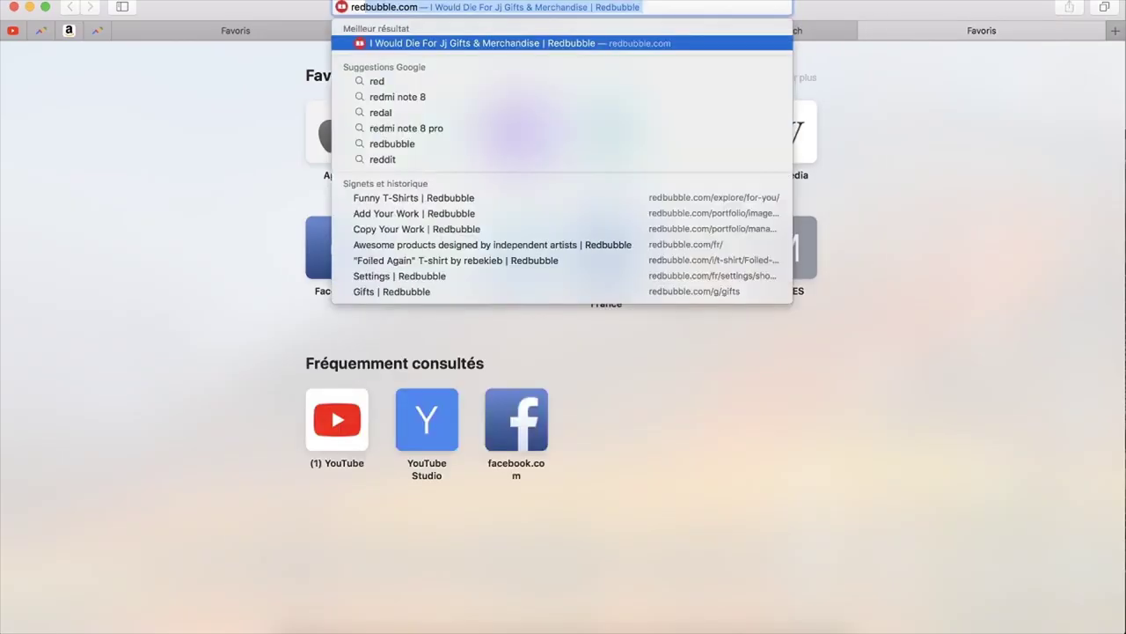
pyautogui.press('Return')
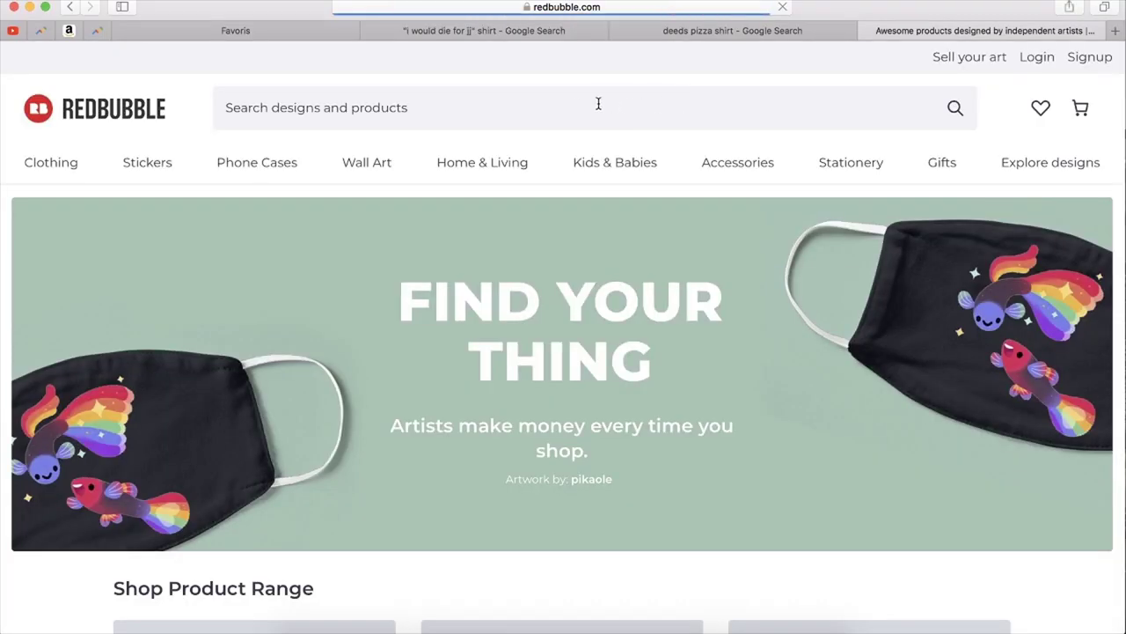
pyautogui.click(575, 105)
pyautogui.press('super+v')
pyautogui.doubleClick(332, 108)
pyautogui.press('BackSpace')
pyautogui.press('Return')
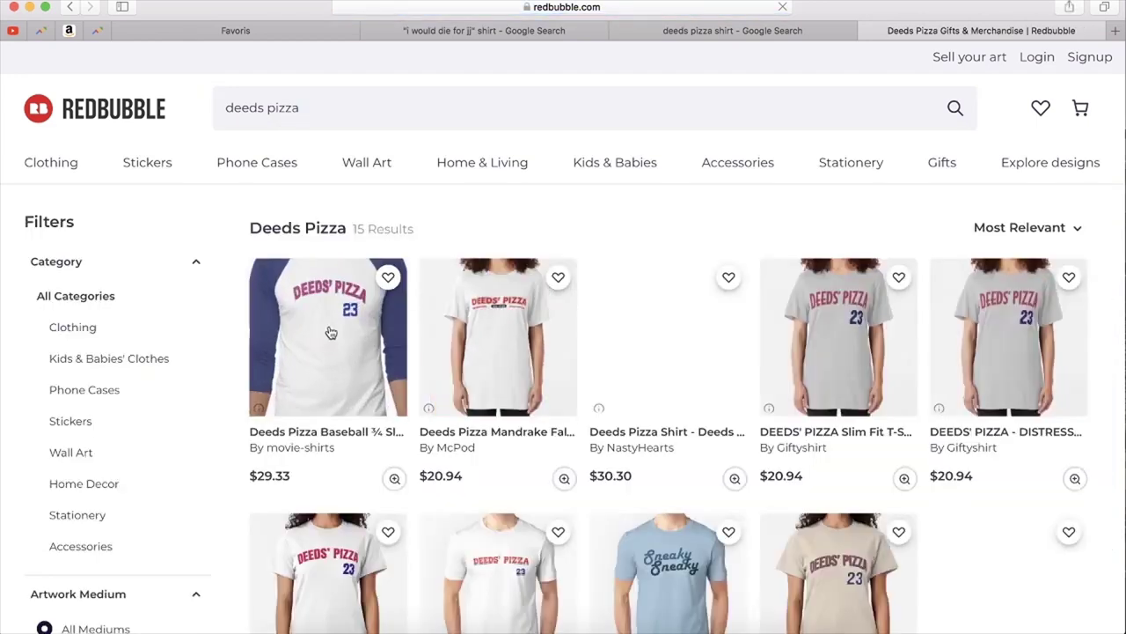
# - Examine the number of Redbubble results and browse the competing "deeds pizza" designs
pyautogui.scroll(-1, 576, 393)
pyautogui.doubleClick(360, 222)
pyautogui.scroll(-5, 367, 221)
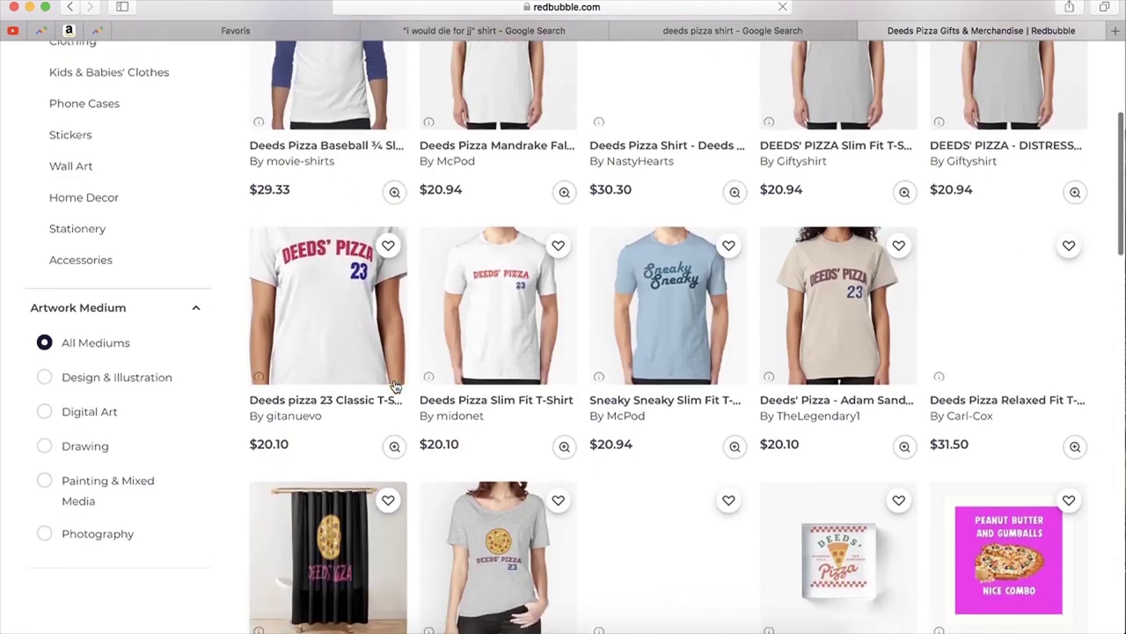
pyautogui.scroll(-4, 576, 291)
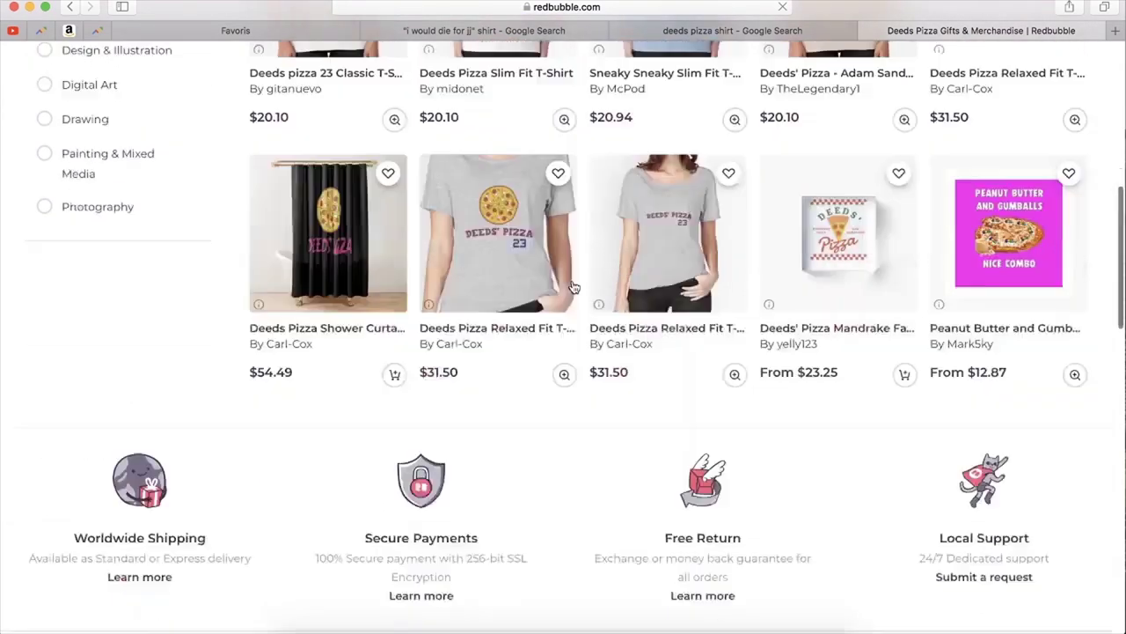
pyautogui.scroll(6, 572, 286)
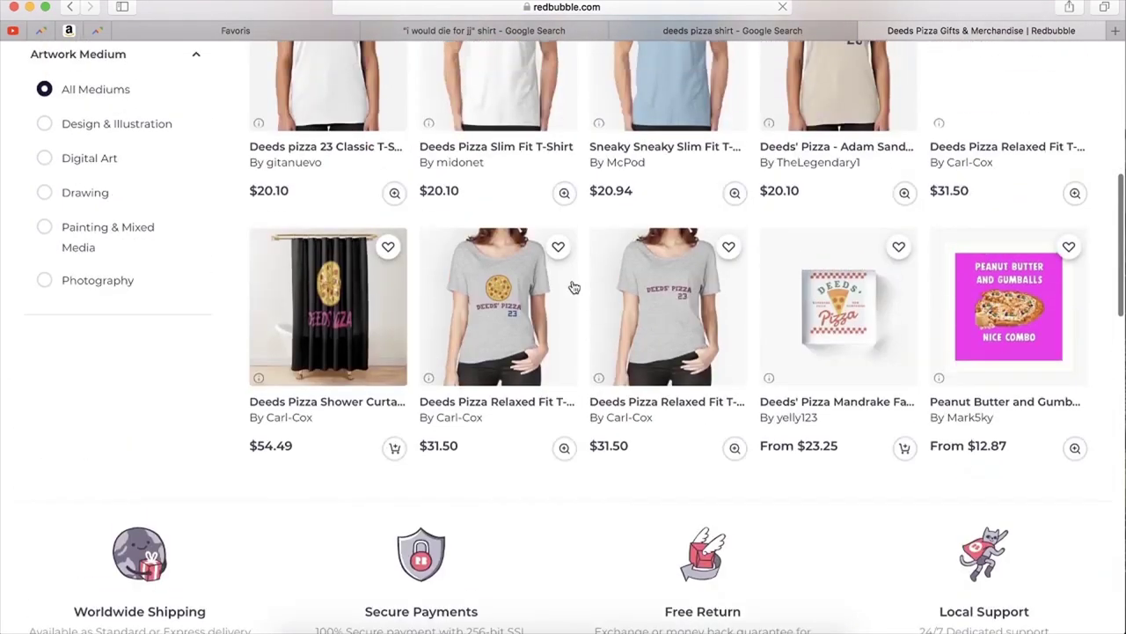
pyautogui.scroll(2, 571, 287)
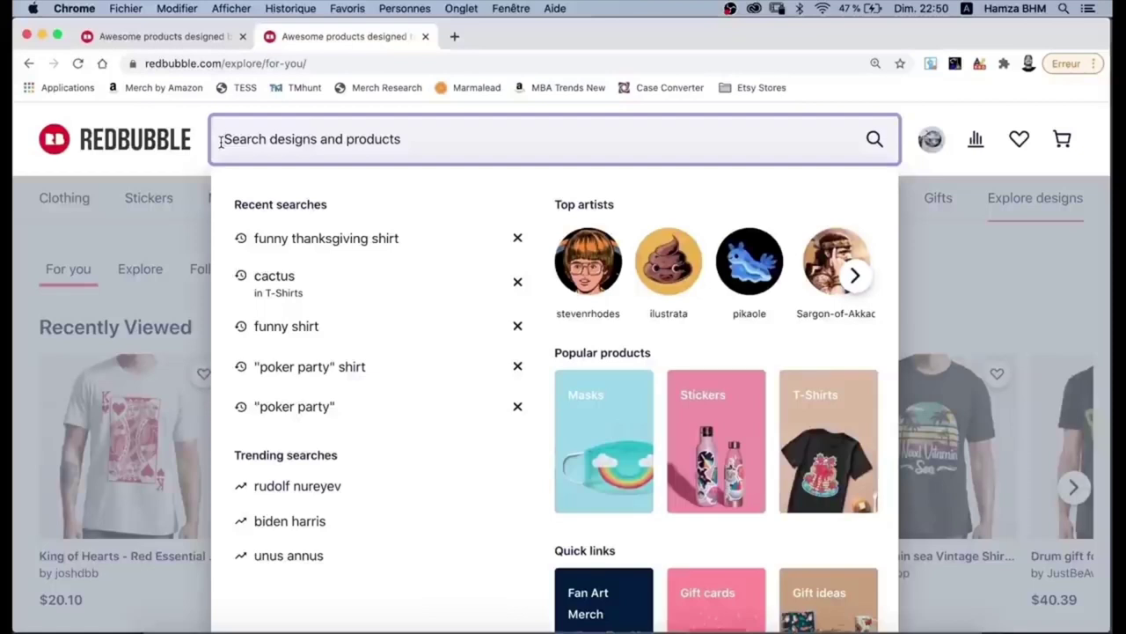
# - Search Redbubble for "turkey shirt" and open the "Crappy thanksgiving day 2020" T-shirt listing in a new tab
pyautogui.write('turkey shirt')
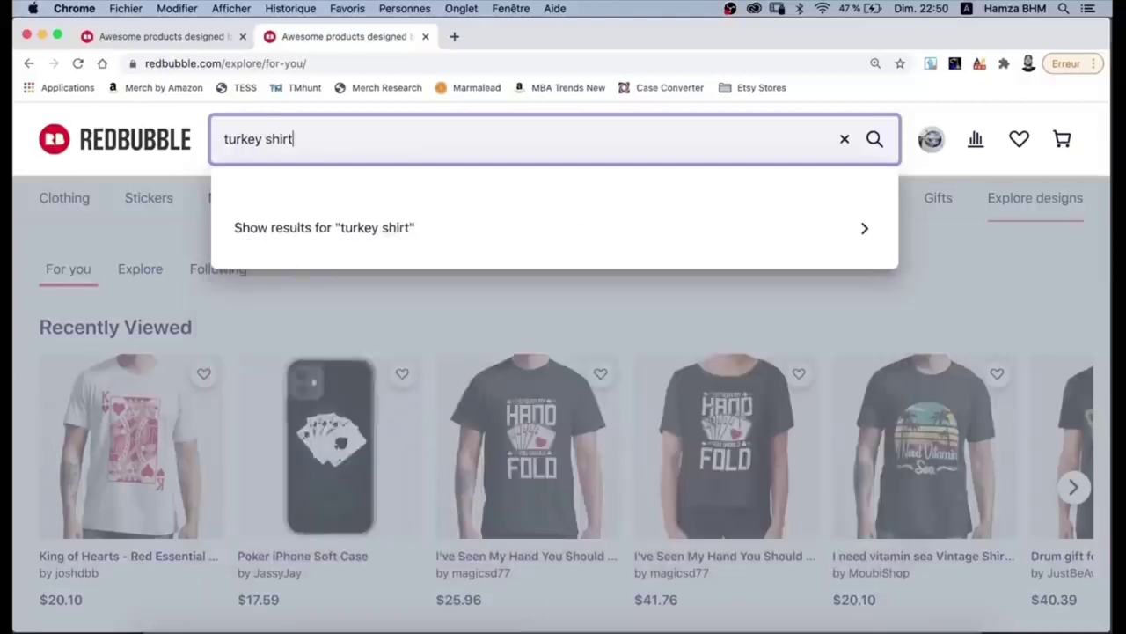
pyautogui.press('Return')
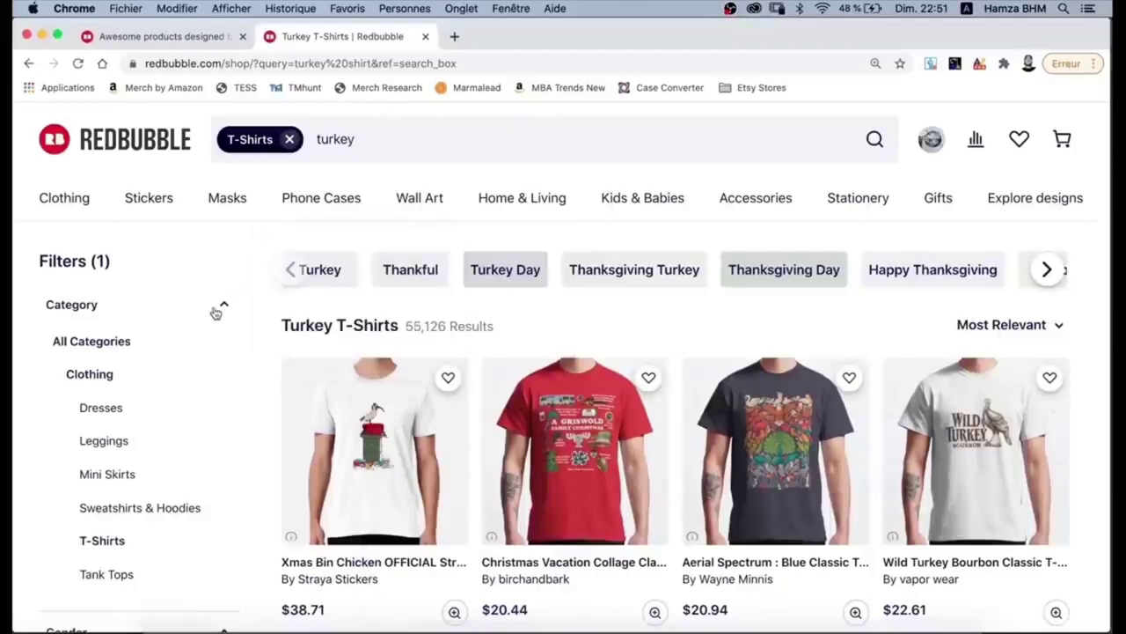
pyautogui.scroll(-10, 1030, 281)
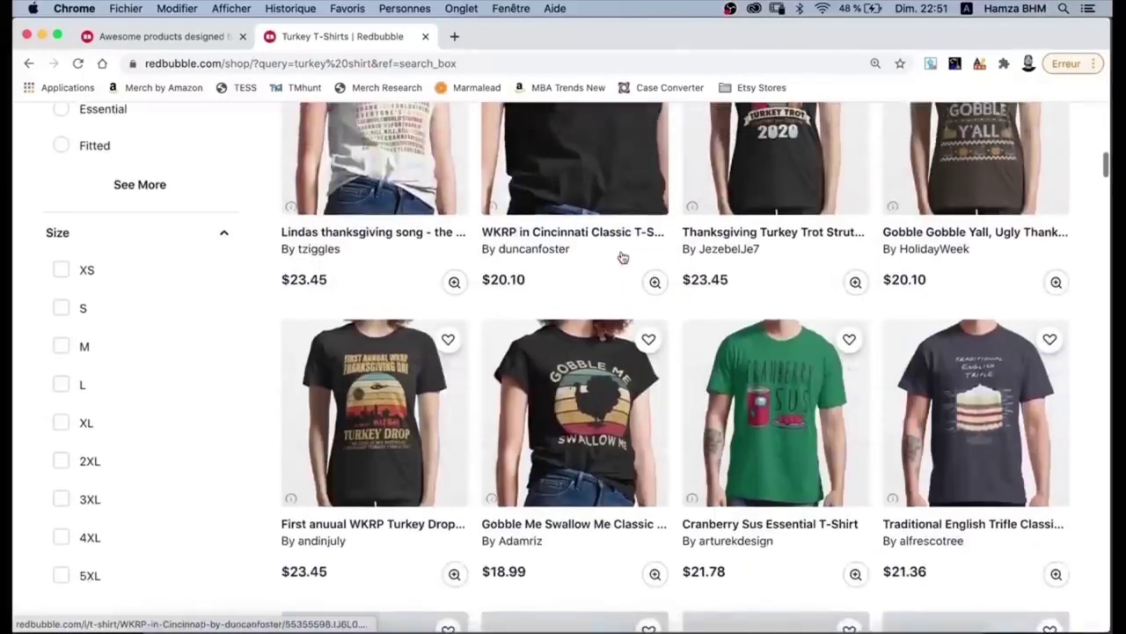
pyautogui.scroll(-5, 620, 259)
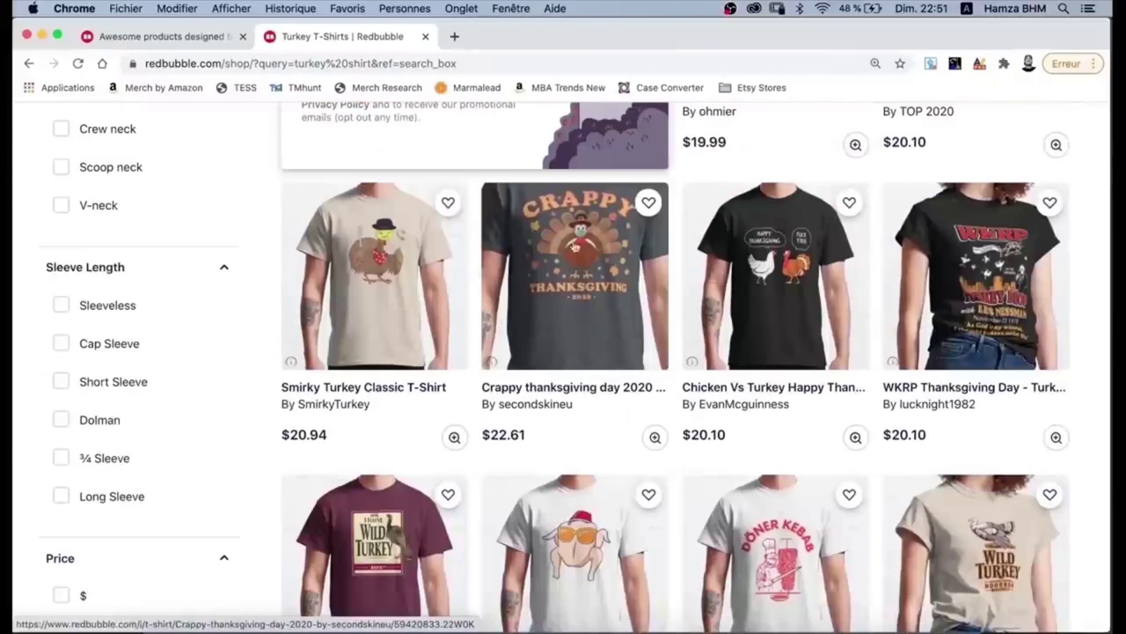
pyautogui.keyDown('super'); pyautogui.click(587, 307); pyautogui.keyUp('super')
pyautogui.click(517, 40)
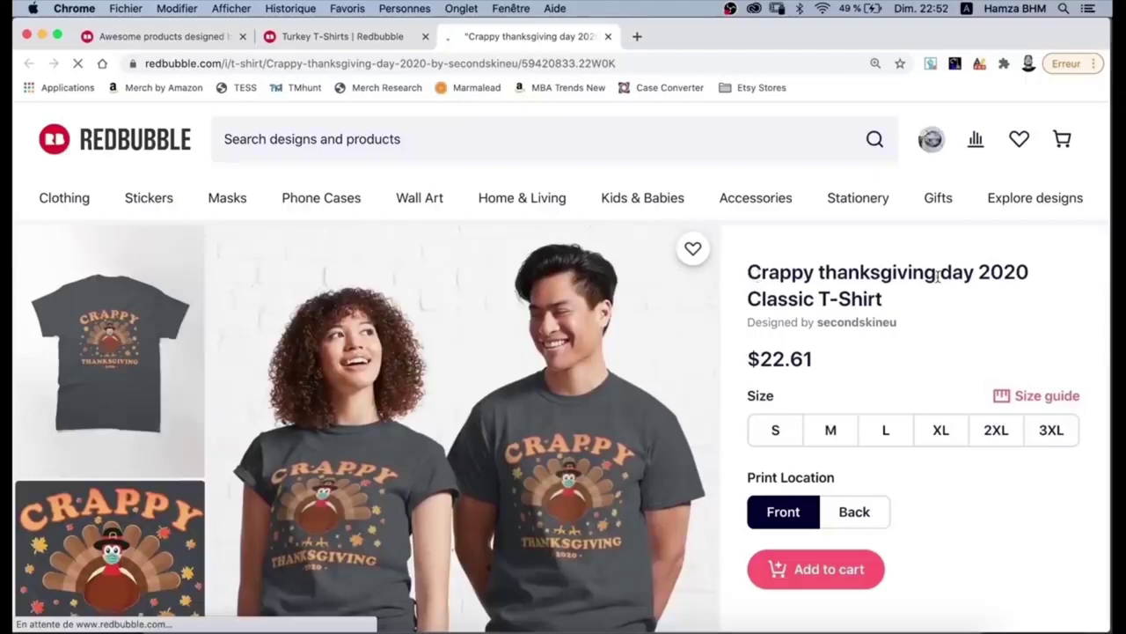
# - Search Google for the words "Crappy thanksgiving" taken from the listing's title
pyautogui.moveTo(747, 274); pyautogui.dragTo(933, 275)
pyautogui.moveTo(919, 254); pyautogui.dragTo(915, 275)
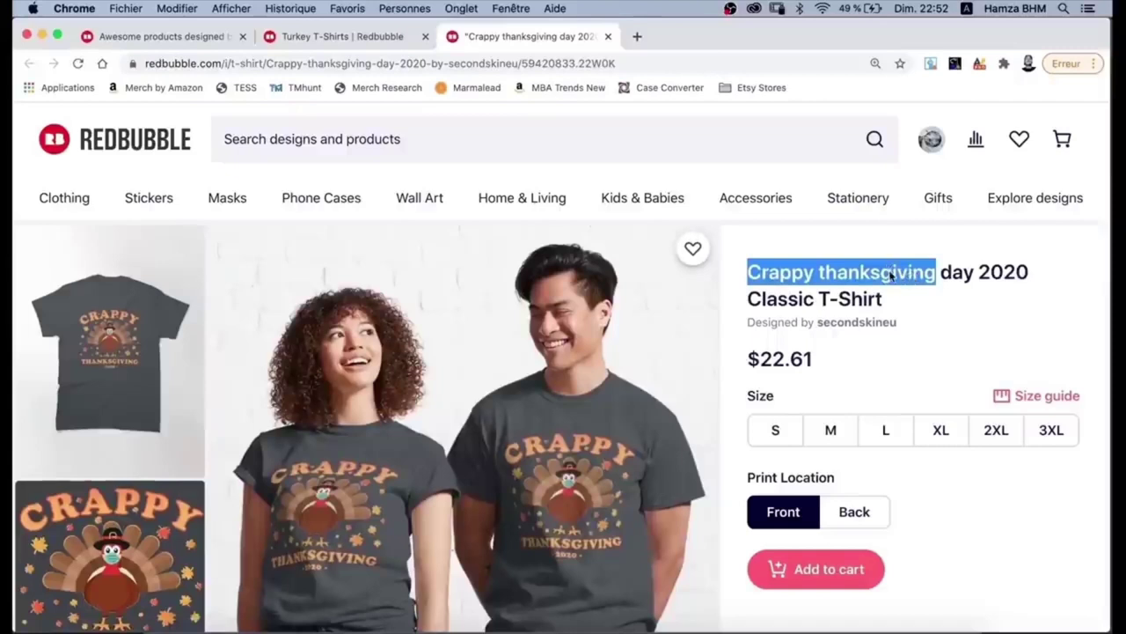
pyautogui.rightClick(891, 275)
pyautogui.click(828, 322)
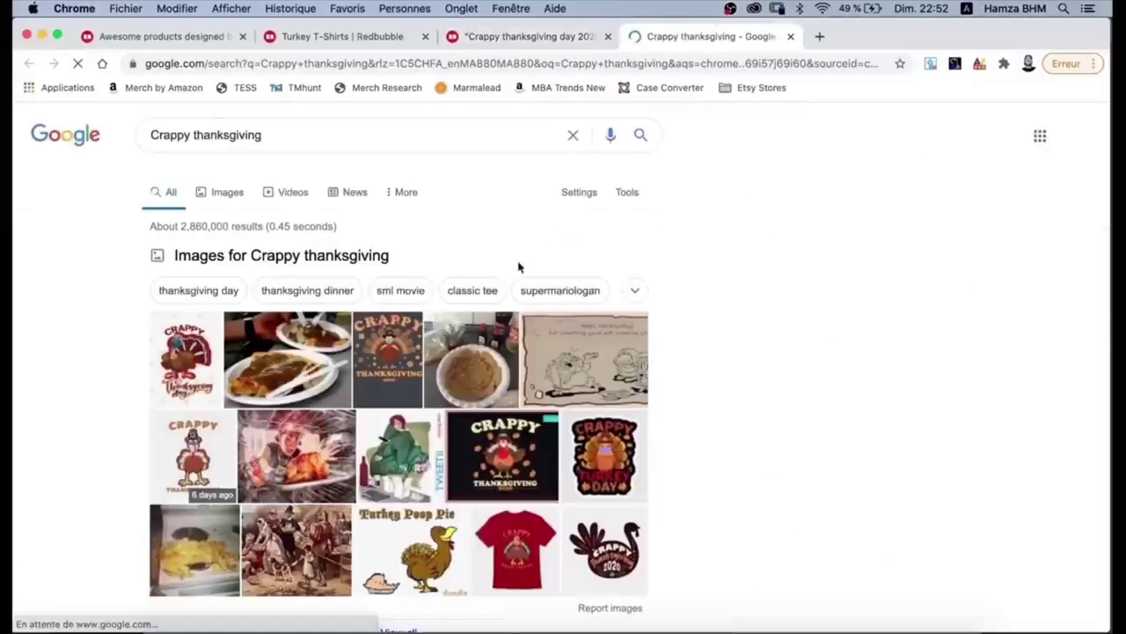
# - Examine the images, videos, web results and keyword data for "Crappy thanksgiving" to judge the phrase
pyautogui.scroll(-5, 532, 249)
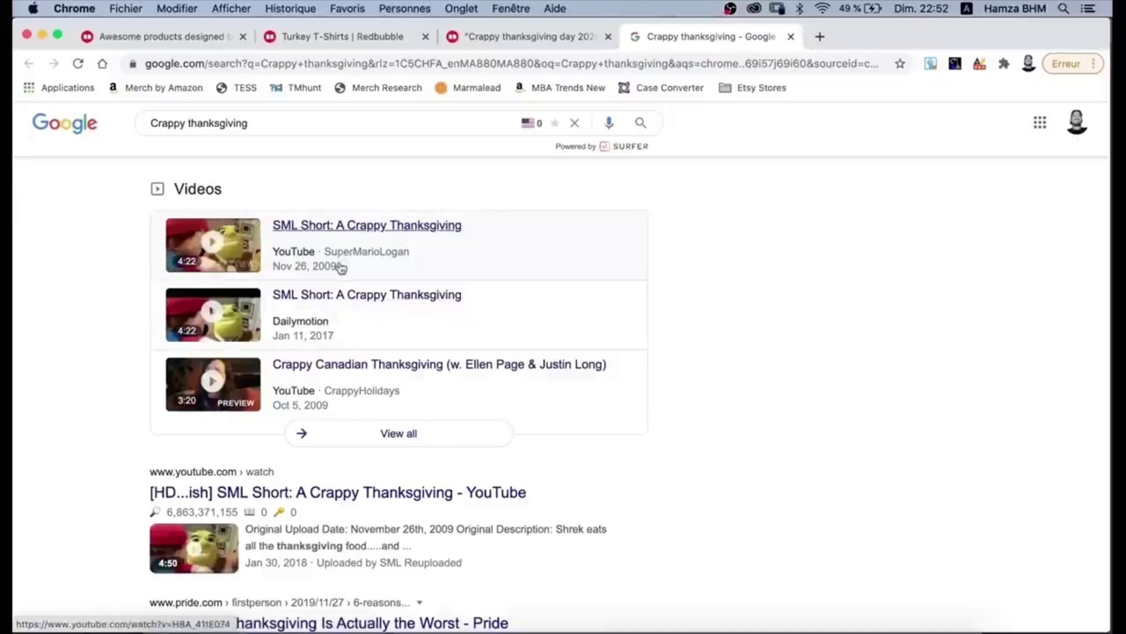
pyautogui.scroll(2, 307, 360)
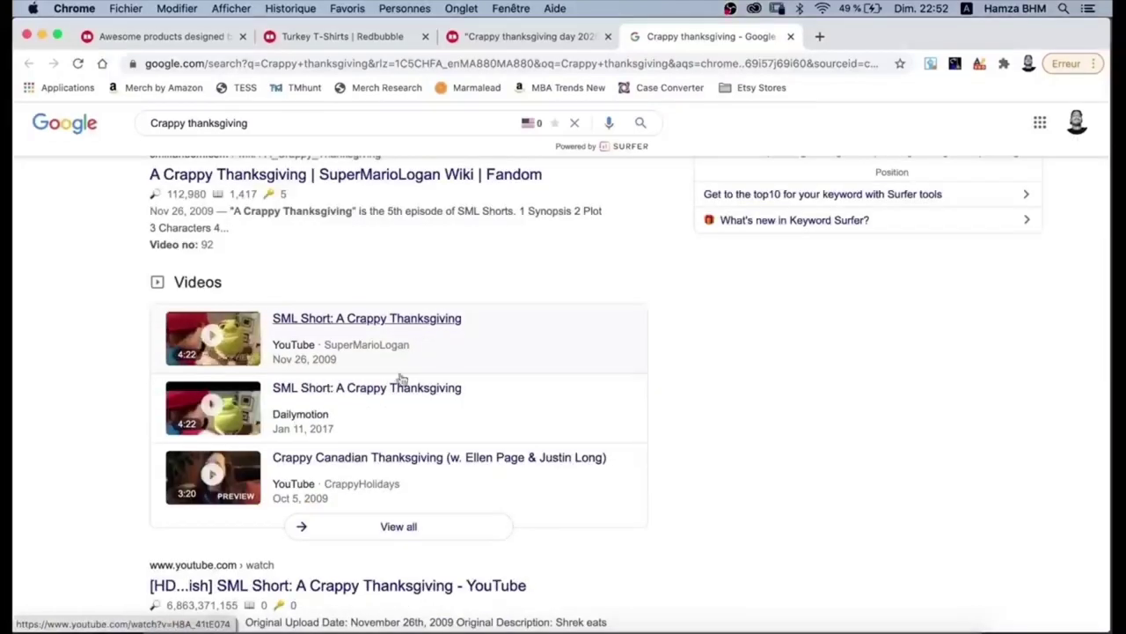
pyautogui.scroll(-5, 426, 363)
pyautogui.scroll(-2, 373, 298)
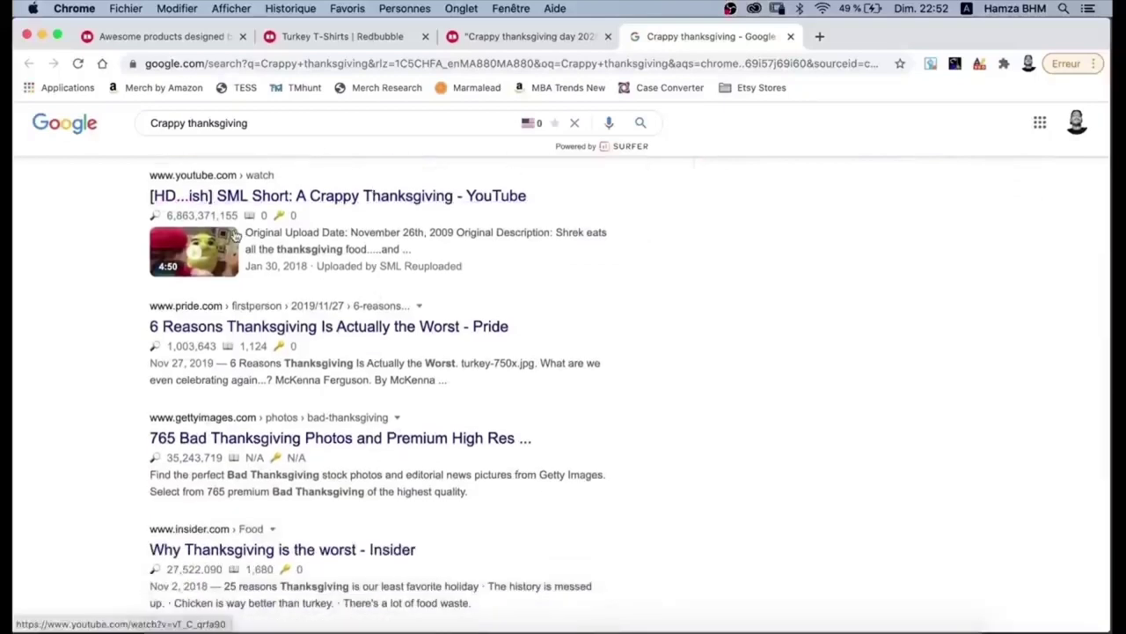
pyautogui.scroll(4, 235, 236)
pyautogui.scroll(2, 348, 244)
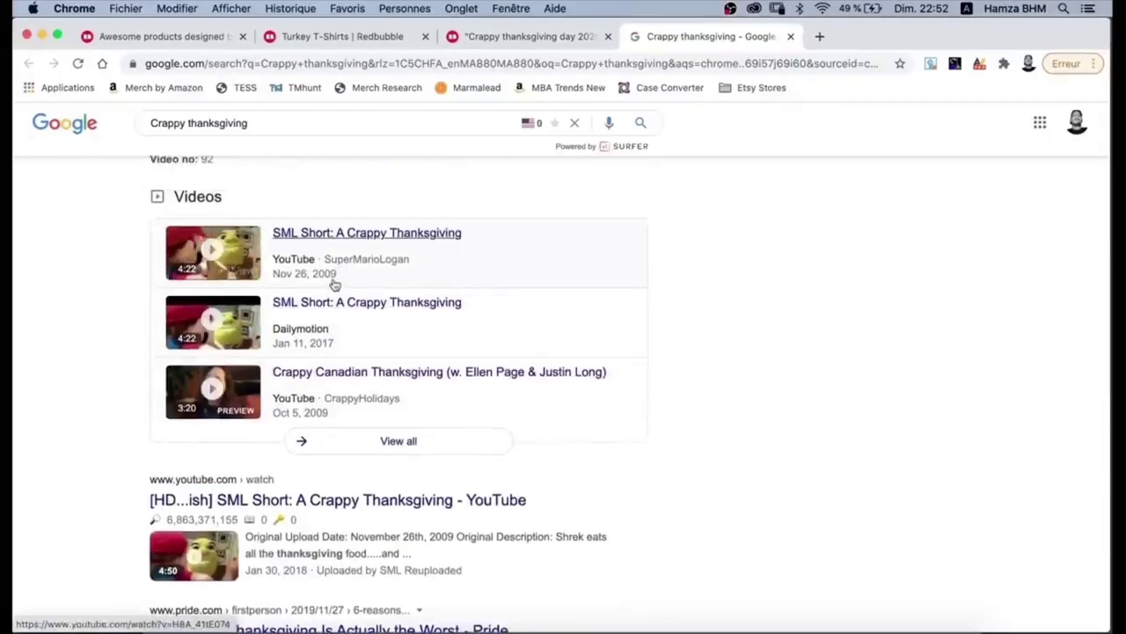
pyautogui.scroll(6, 334, 284)
pyautogui.scroll(-1, 471, 361)
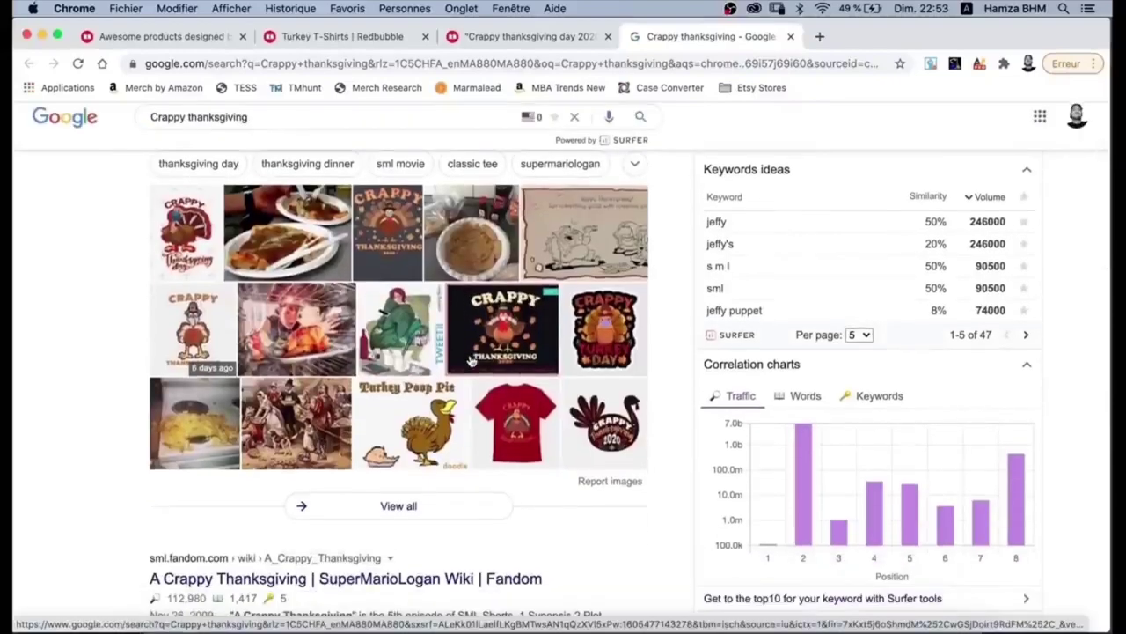
pyautogui.scroll(3, 470, 361)
# - Copy the phrase "Crappy thanksgiving", paste it into Template.ai in Illustrator, and apply the style sampled from a white SOCIAL sample text
pyautogui.moveTo(271, 135); pyautogui.dragTo(152, 134)
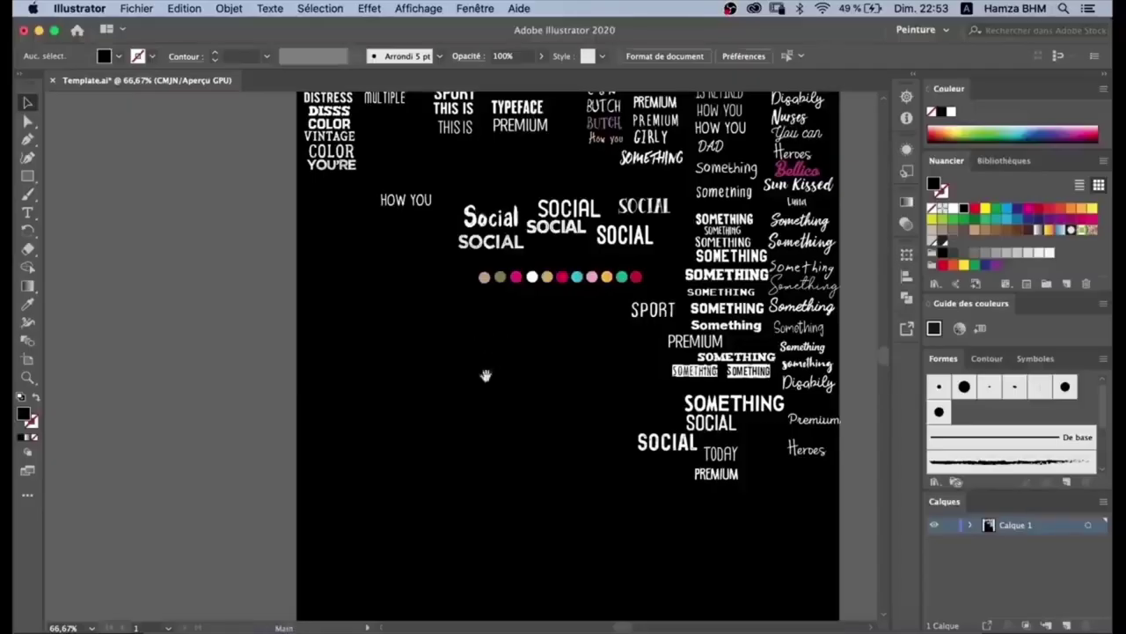
pyautogui.scroll(-2, 487, 378)
pyautogui.press('super+v')
pyautogui.press('i')
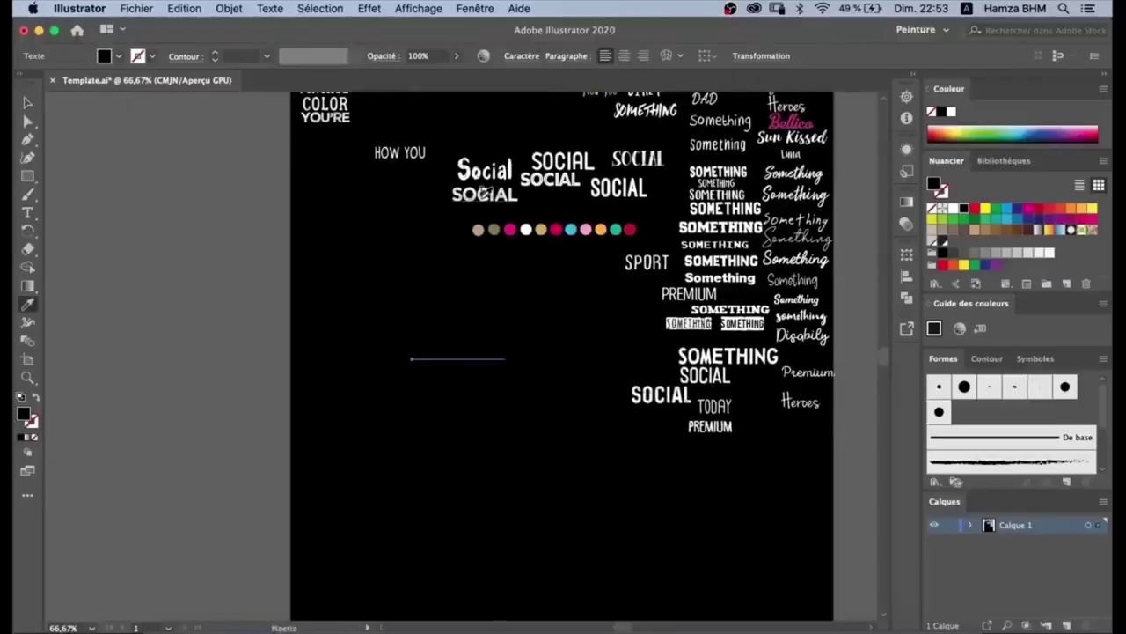
pyautogui.click(488, 196)
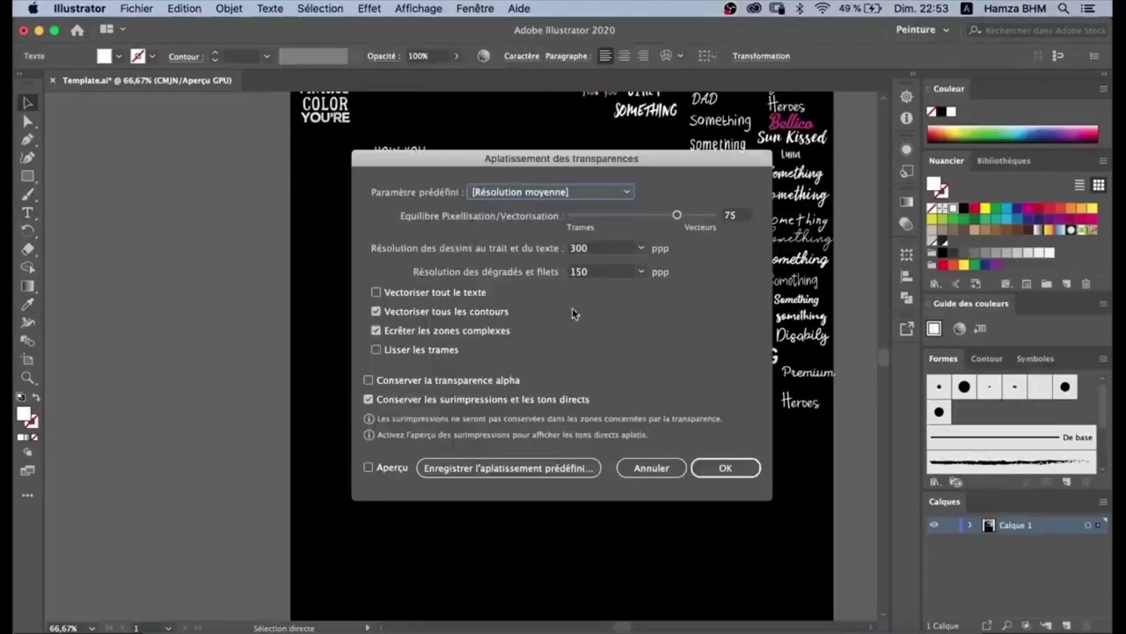
# - Flatten the text's transparency with the [Résolution moyenne] preset, ungroup the result, and move CRAPPY apart from THANKSGIVING
pyautogui.click(725, 467)
pyautogui.rightClick(471, 374)
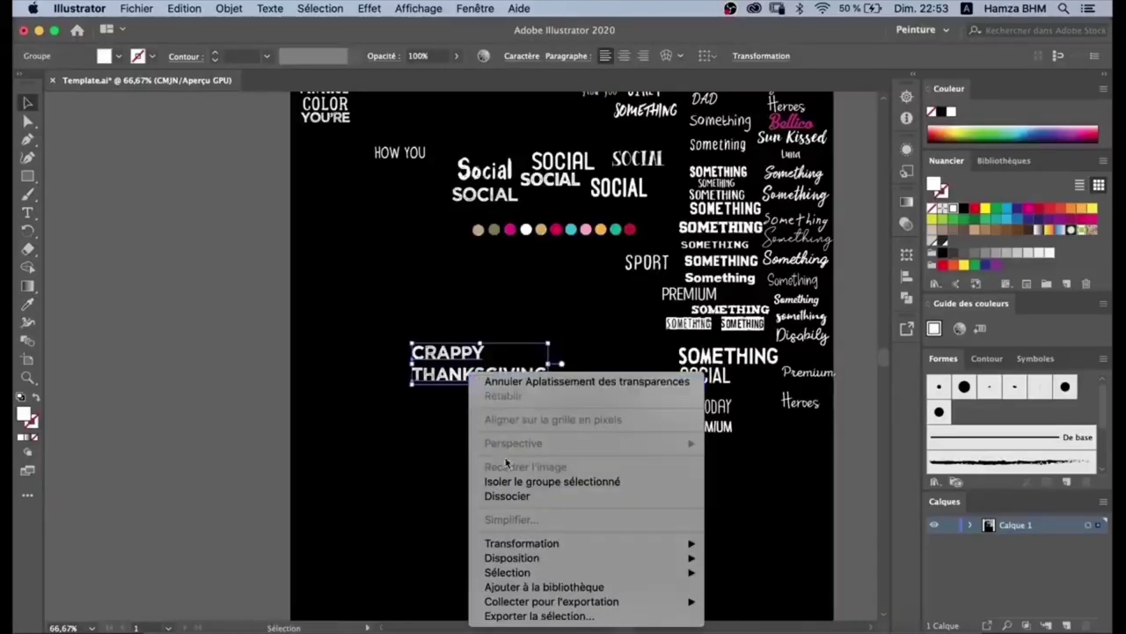
pyautogui.click(502, 495)
pyautogui.moveTo(458, 357); pyautogui.dragTo(486, 353)
# - Apply a bold script sample's style to Thanksgiving and the distressed white-box SOMETHING sample's style to CRAPPY
pyautogui.click(539, 370)
pyautogui.press('i')
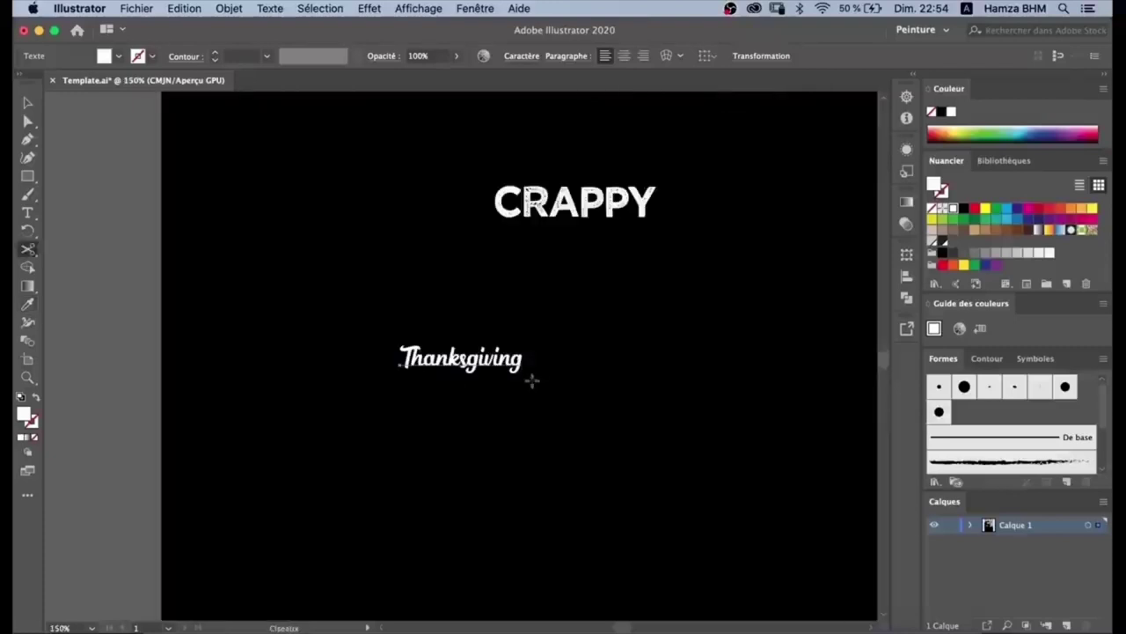
pyautogui.press('v')
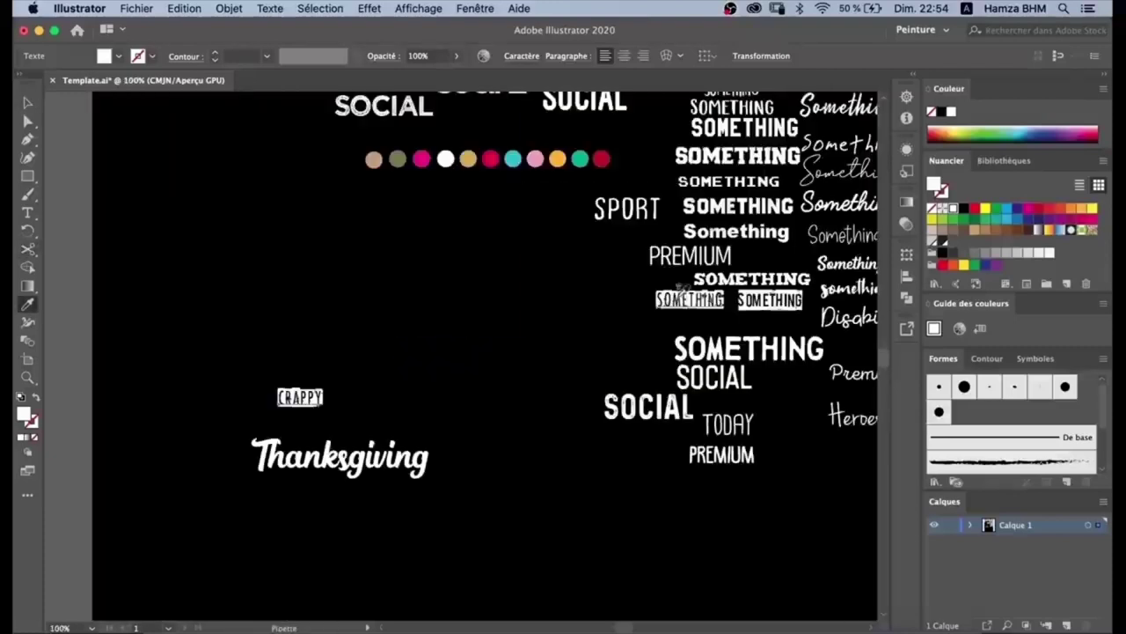
pyautogui.press('v')
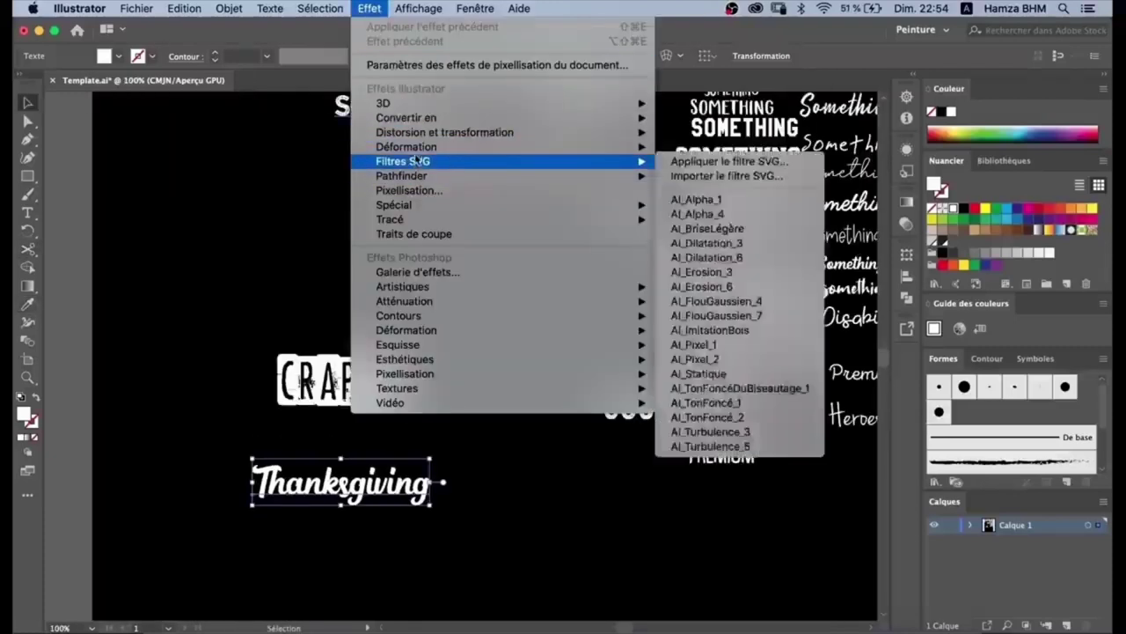
# - Warp Thanksgiving with a horizontal Arc effect at a bend of -27%
pyautogui.moveTo(616, 146)
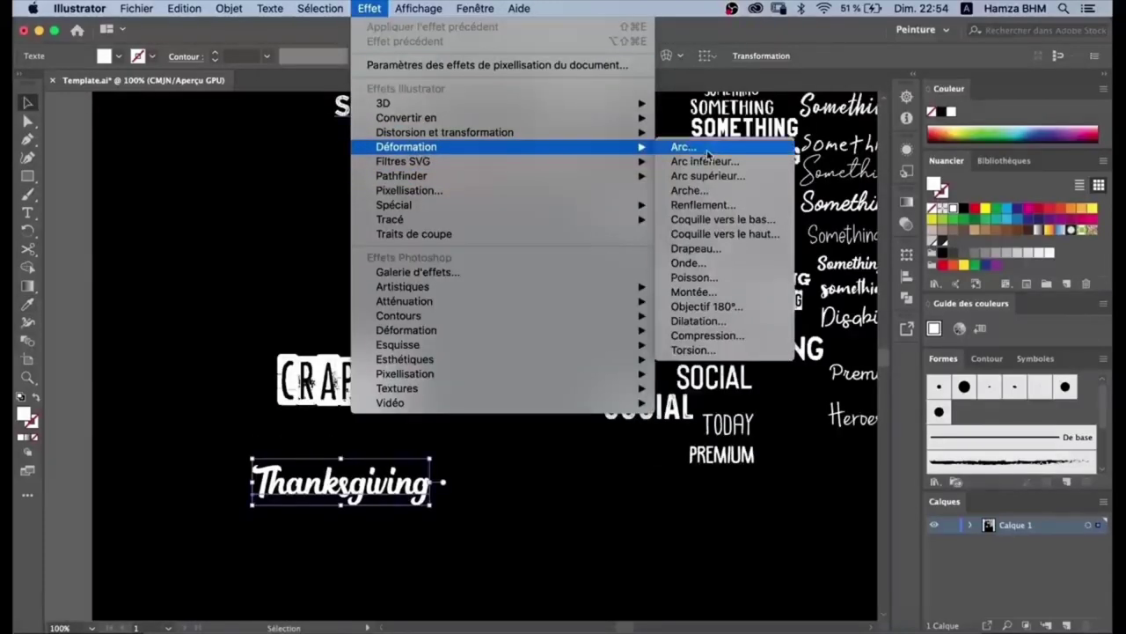
pyautogui.click(682, 147)
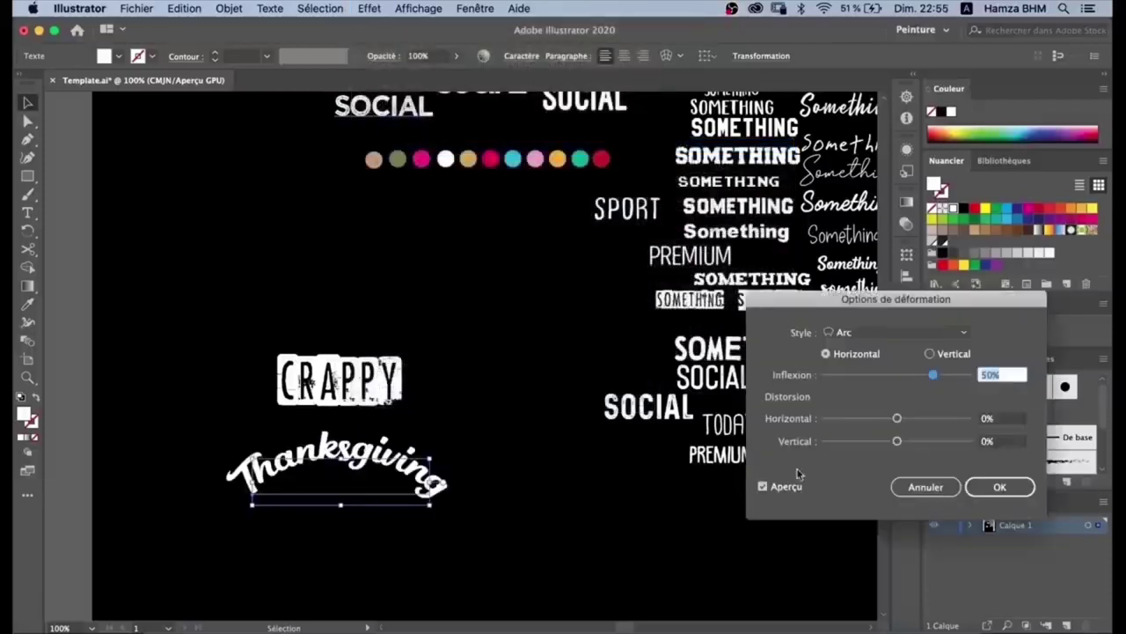
pyautogui.click(877, 376)
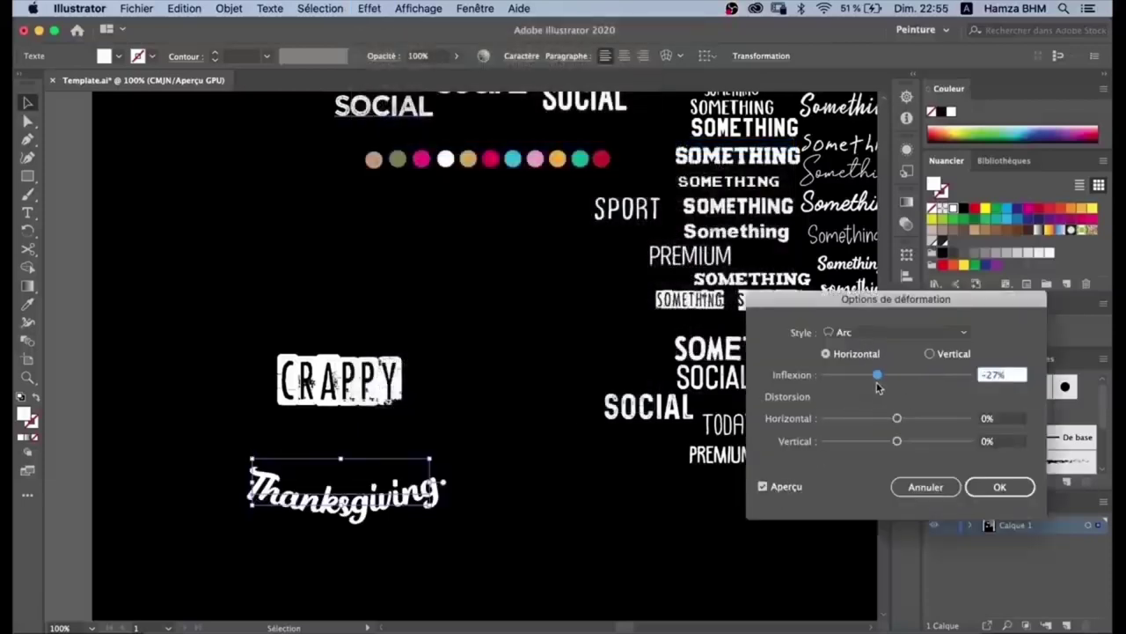
pyautogui.click(999, 486)
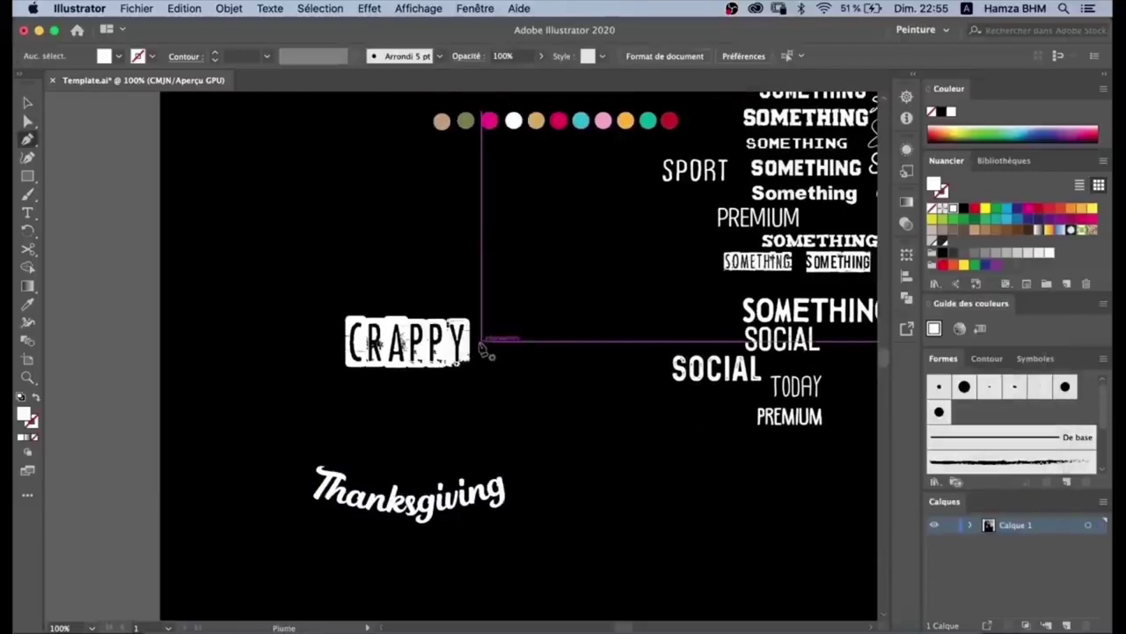
# - Draw an unfilled white curve with the Pen tool from beside CRAPPY's right edge down to the end of Thanksgiving
pyautogui.click(480, 341)
pyautogui.moveTo(514, 478); pyautogui.dragTo(463, 568)
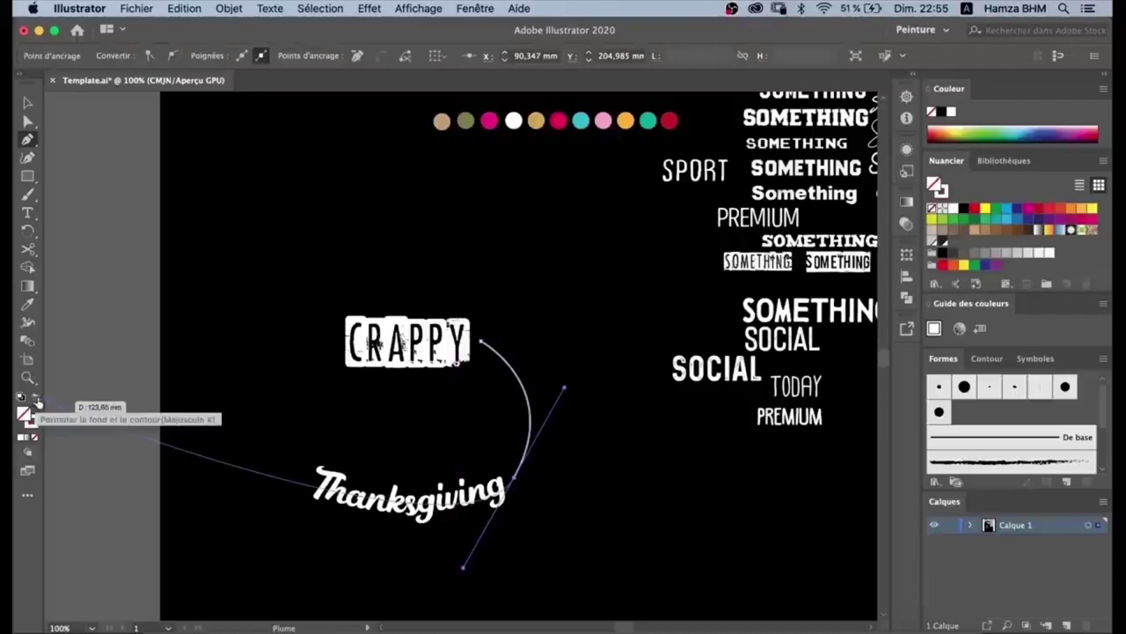
pyautogui.press('v')
# - Set the curve's stroke weight to 2 pt and apply the Ovale 3 pt brush to it
pyautogui.hscroll(-3, 587, 514)
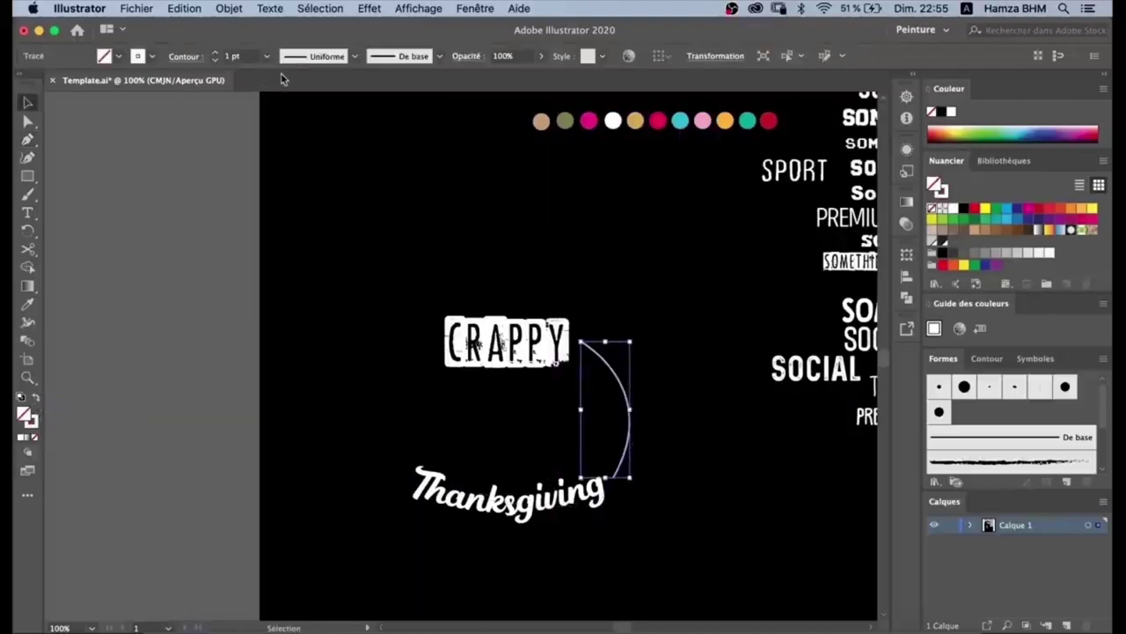
pyautogui.click(267, 56)
pyautogui.click(290, 123)
pyautogui.click(439, 55)
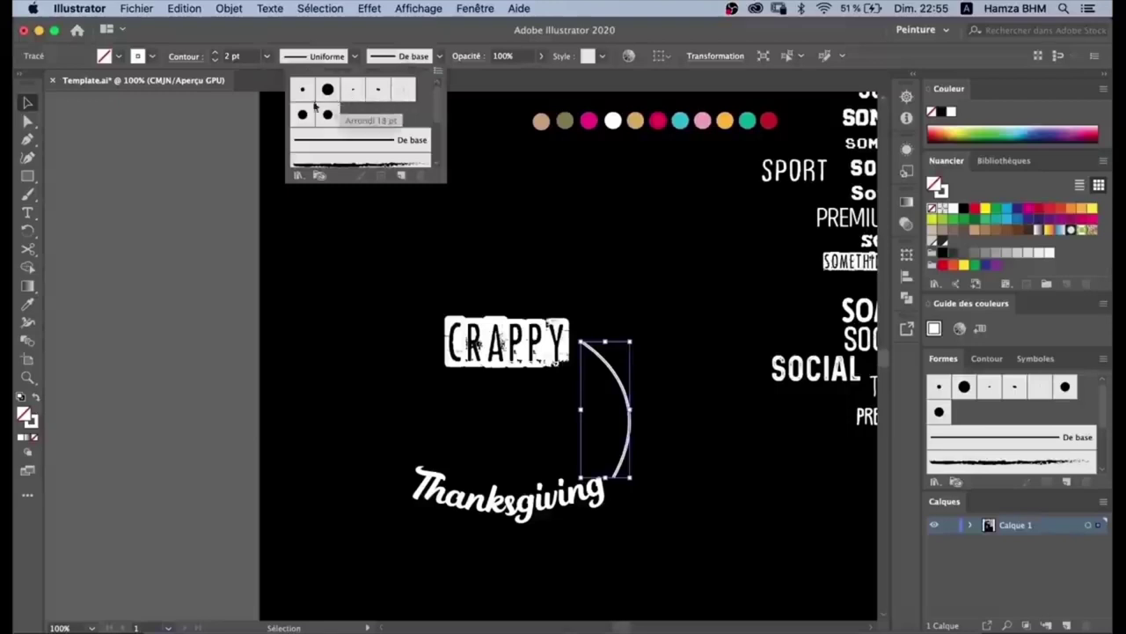
pyautogui.click(352, 89)
pyautogui.click(341, 242)
# - Duplicate the curve to the design's left side, mirror the copy about the vertical axis, and align it with the two words
pyautogui.hscroll(-5, 374, 402)
pyautogui.scroll(-3, 375, 402)
pyautogui.moveTo(701, 415); pyautogui.dragTo(473, 422)
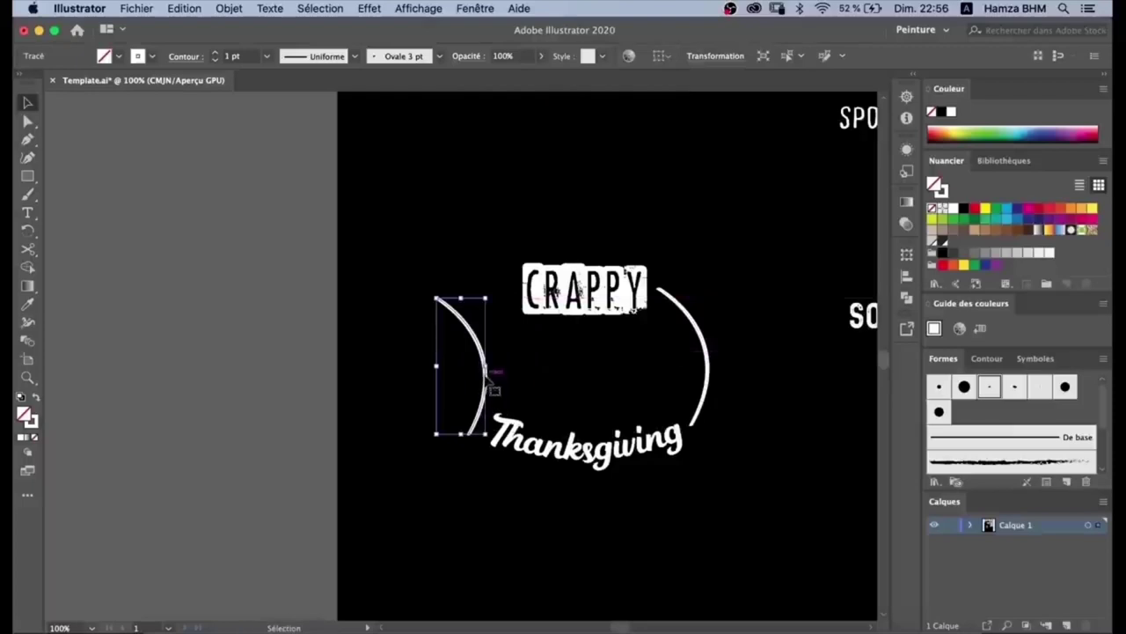
pyautogui.rightClick(485, 379)
pyautogui.moveTo(581, 544)
pyautogui.click(701, 541)
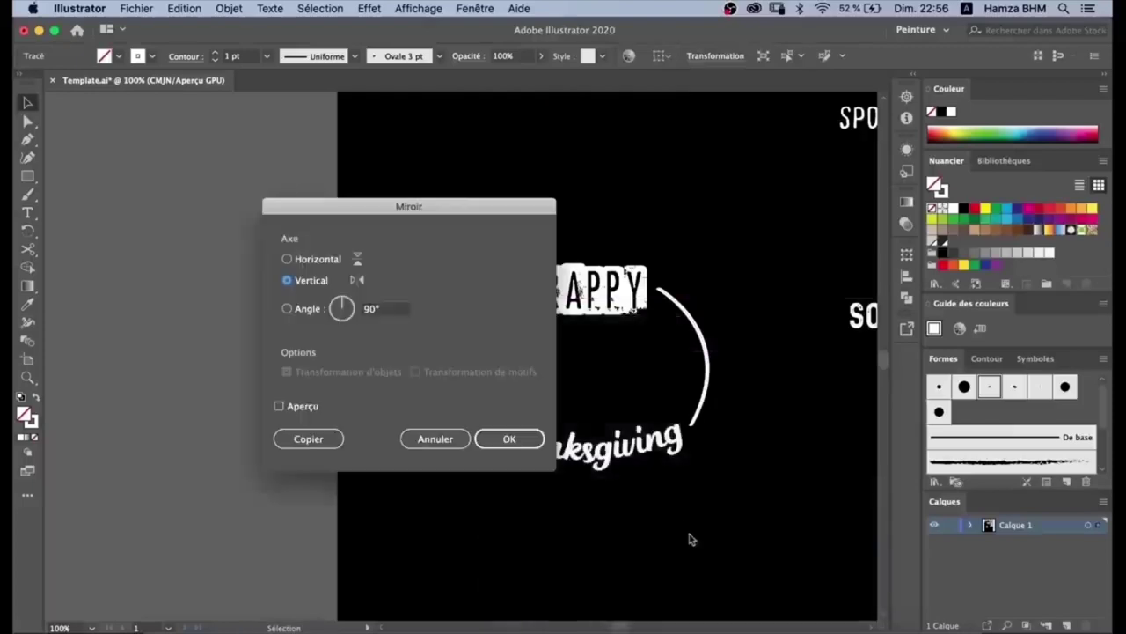
pyautogui.click(506, 439)
pyautogui.moveTo(443, 388); pyautogui.dragTo(468, 389)
pyautogui.click(678, 273)
# - Paint a short test stroke below Thanksgiving, set the stroke weight to 0.5 pt, and delete the test stroke
pyautogui.hscroll(2, 677, 272)
pyautogui.moveTo(686, 189)
pyautogui.mouseDown()
pyautogui.moveTo(531, 372)
pyautogui.moveTo(387, 458)
pyautogui.mouseUp()
pyautogui.click(510, 511)
pyautogui.press('super+plus')
pyautogui.click(27, 194)
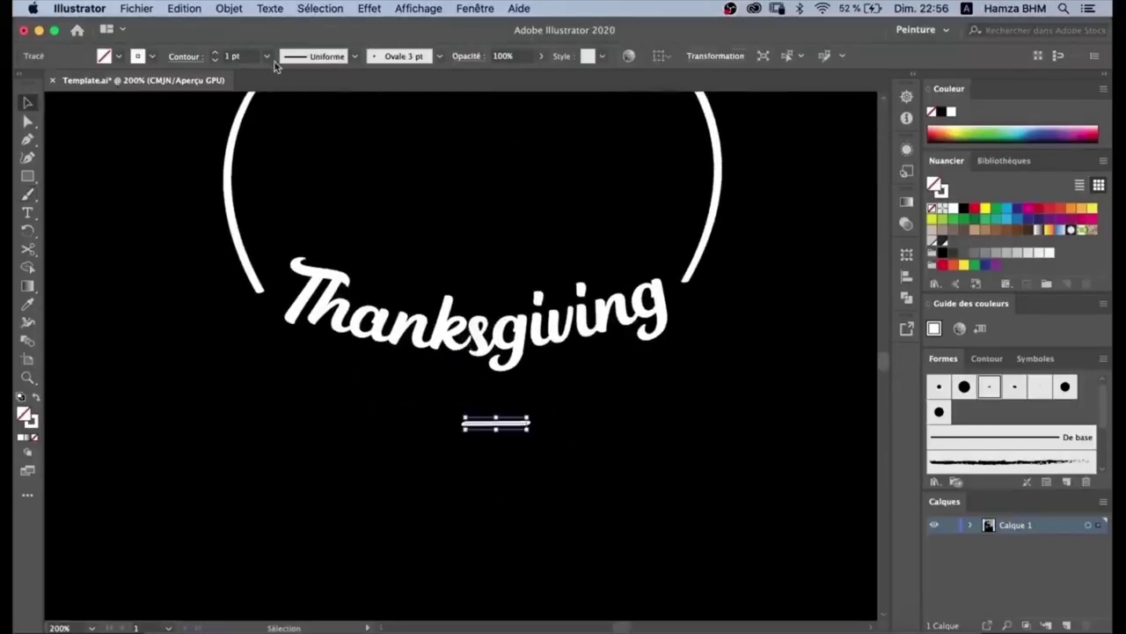
pyautogui.click(266, 57)
pyautogui.click(284, 91)
pyautogui.press('Delete')
# - Paint double underlines with small squiggles beneath Thanksgiving and round dots on the ends of the side curves
pyautogui.press('b')
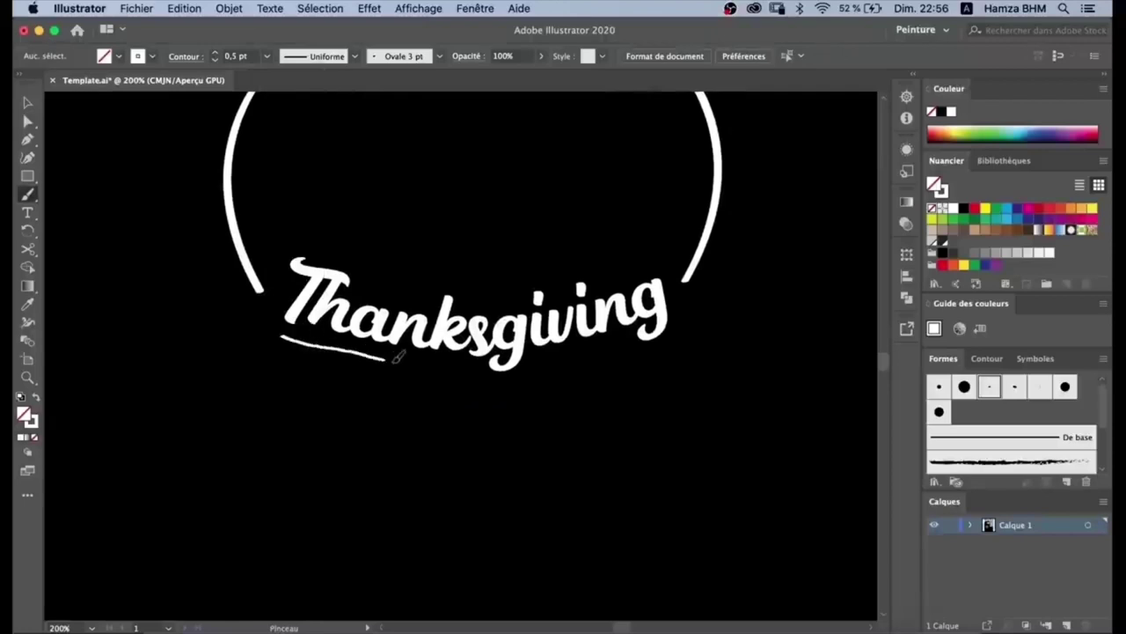
pyautogui.moveTo(468, 338); pyautogui.dragTo(431, 346)
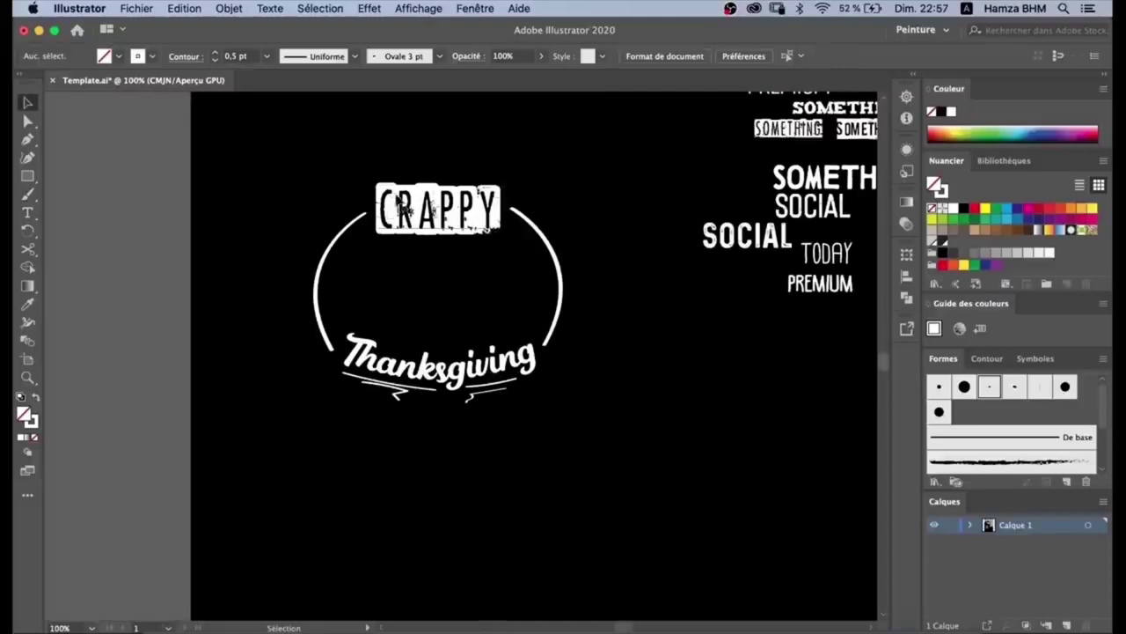
pyautogui.press('super+plus')
pyautogui.press('super+plus')
pyautogui.press('b')
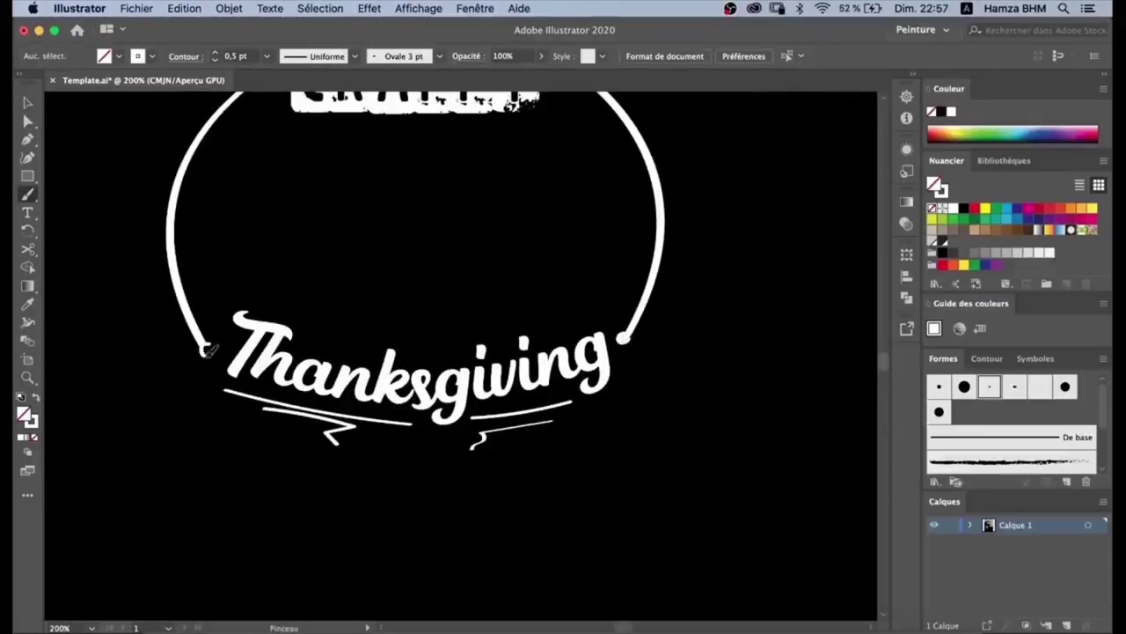
pyautogui.scroll(4, 570, 189)
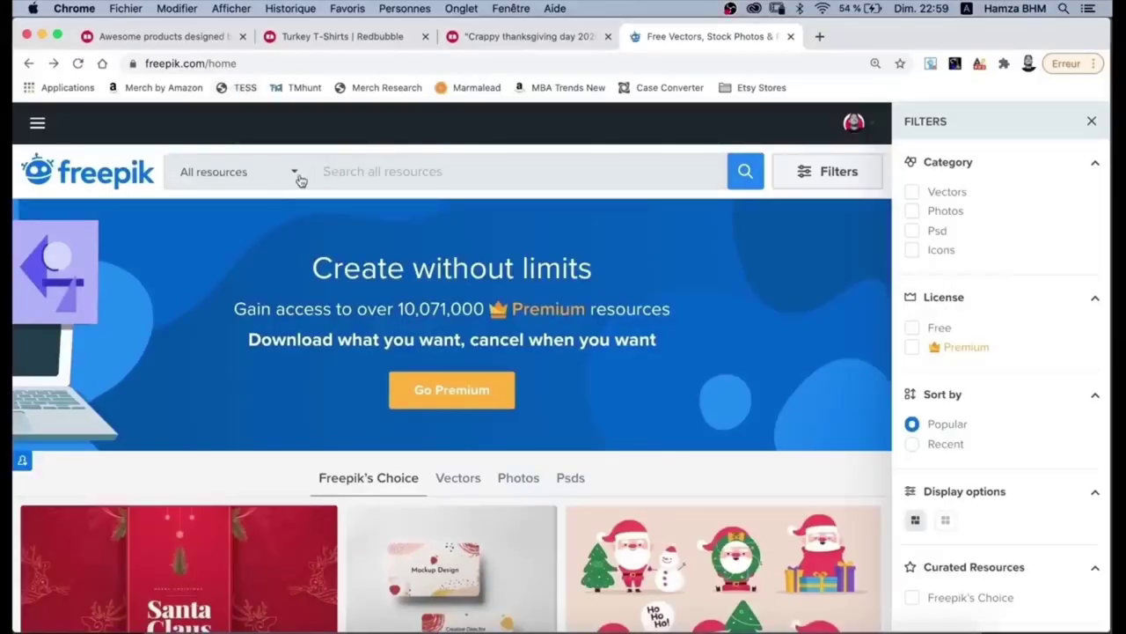
# - On Freepik in Chrome, limit the results to free vectors and search for "turkey"
pyautogui.click(297, 174)
pyautogui.click(181, 275)
pyautogui.click(180, 335)
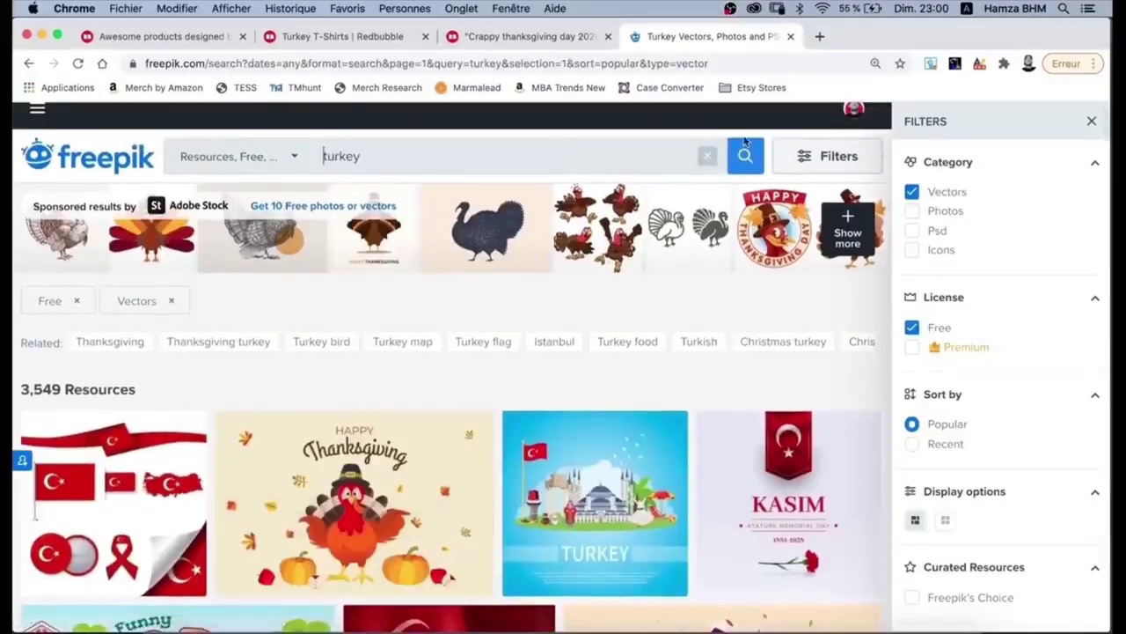
# - Browse the turkey vectors and open the Thanksgiving day background with a hat-wearing turkey holding a wooden sign
pyautogui.scroll(-3, 346, 404)
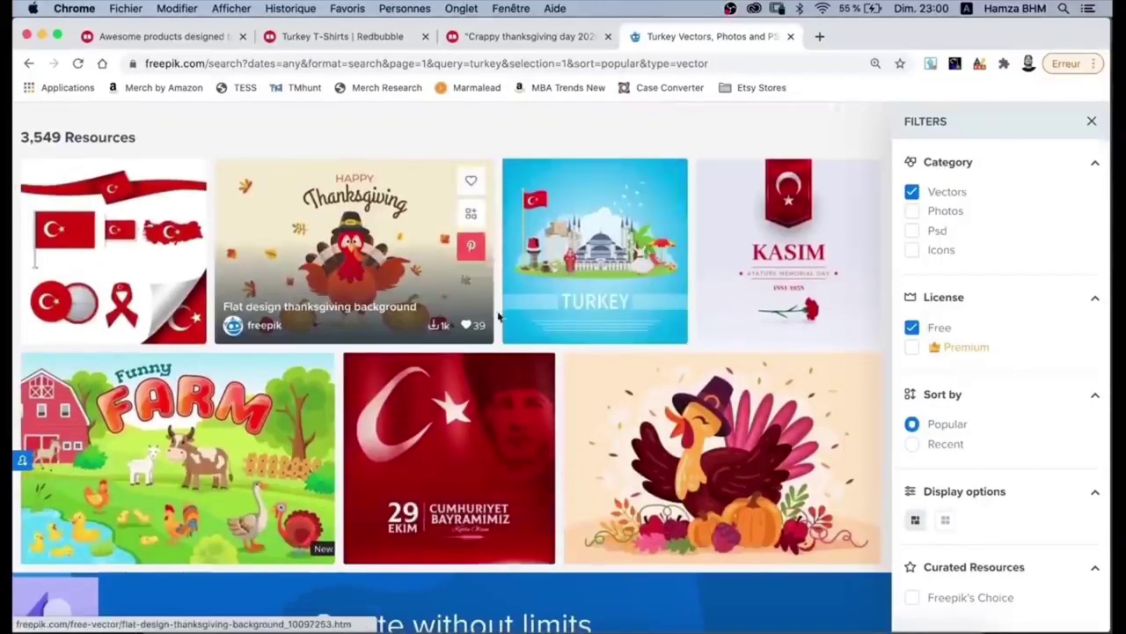
pyautogui.scroll(-8, 396, 400)
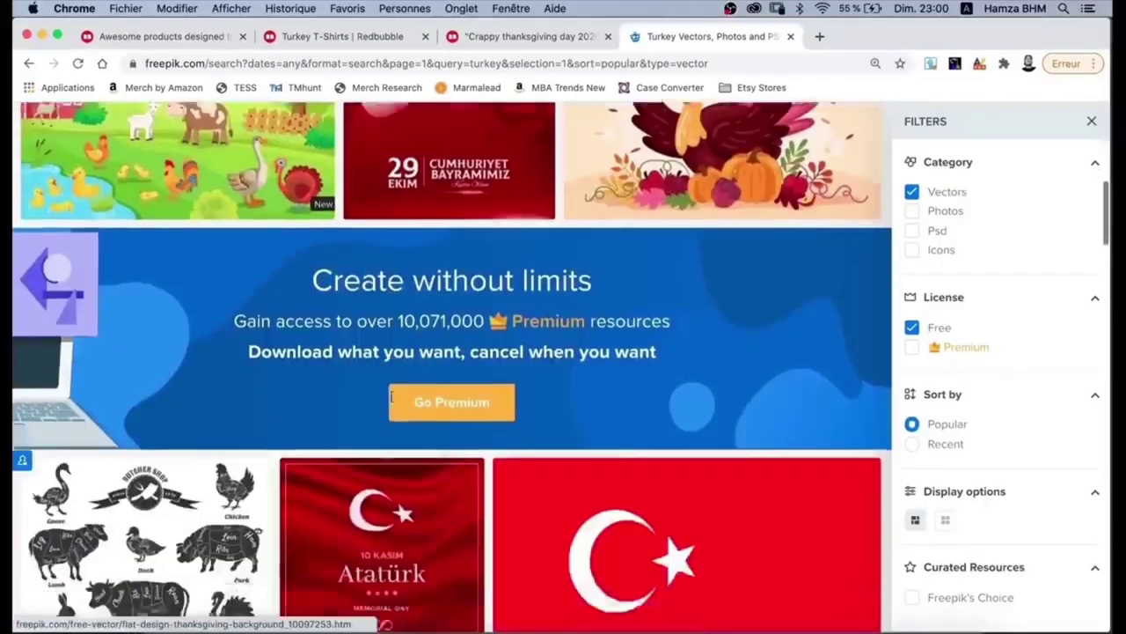
pyautogui.scroll(-5, 391, 402)
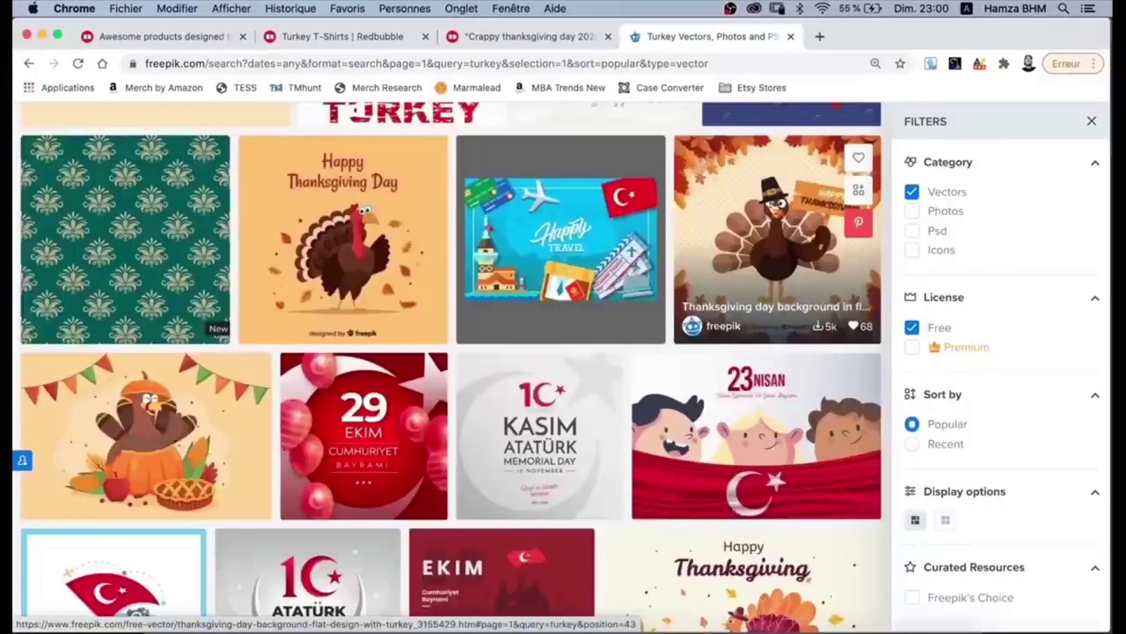
pyautogui.click(757, 222)
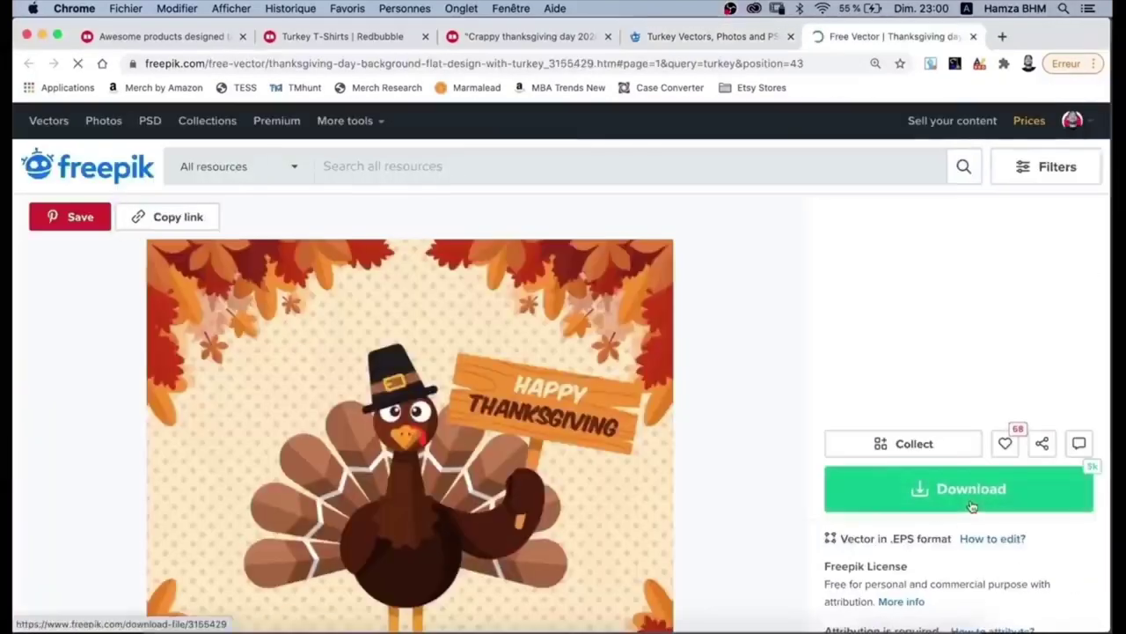
# - Download the turkey vector, unpack the zip, and open 459411-PFPKMW-847.ai in Illustrator
pyautogui.click(972, 492)
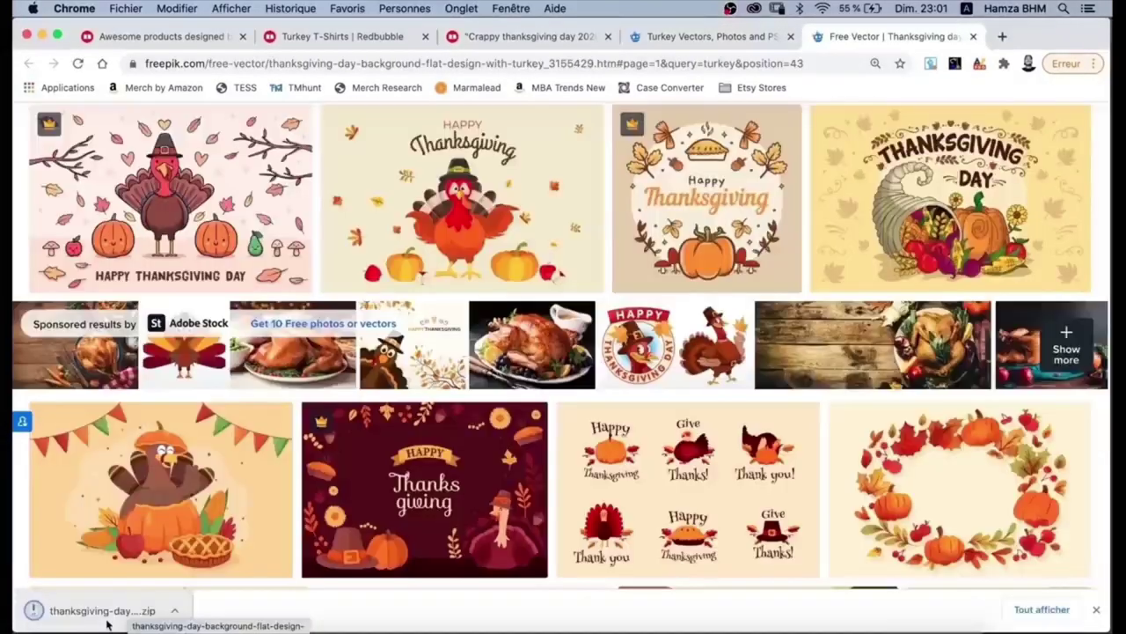
pyautogui.click(103, 610)
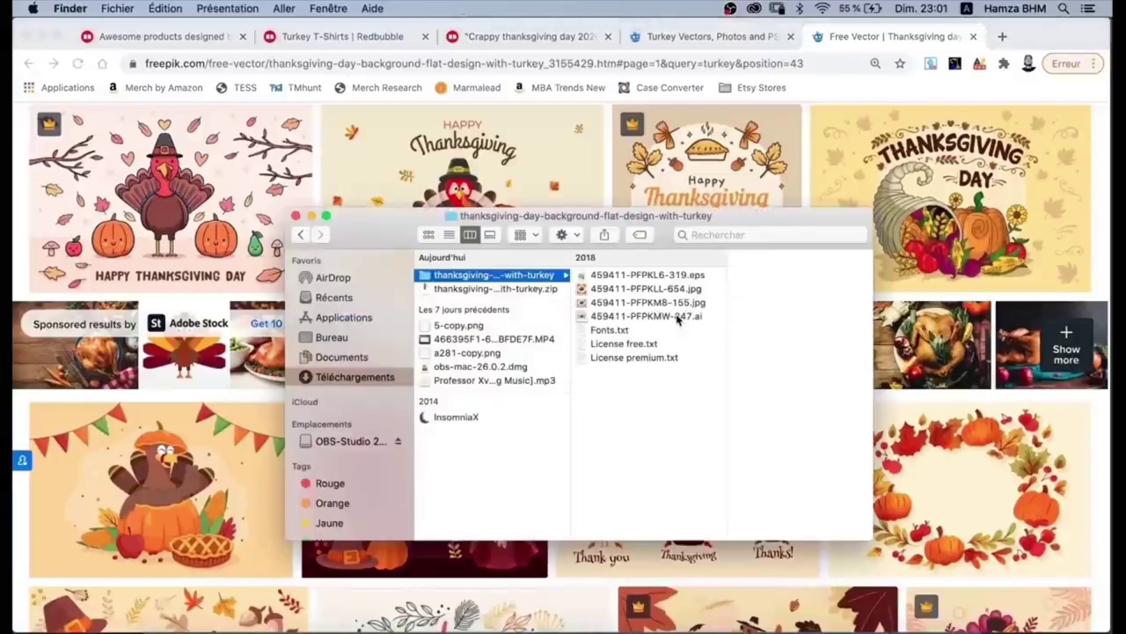
pyautogui.doubleClick(678, 316)
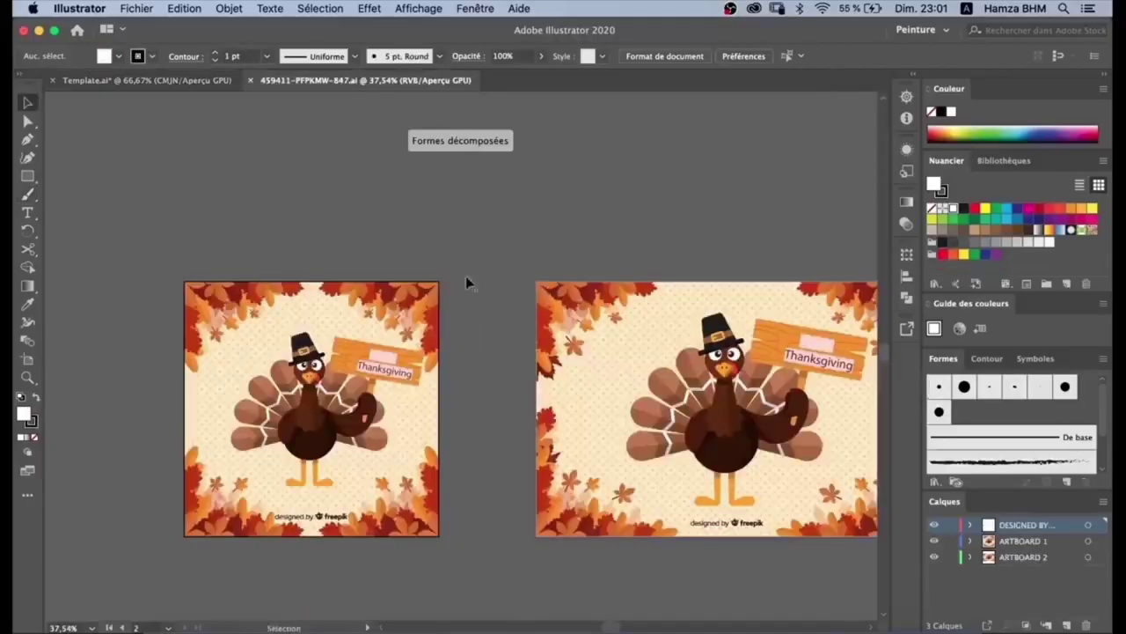
# - Ungroup the square turkey artwork on the first artboard to separate the turkey from its background
pyautogui.press('v')
pyautogui.click(341, 372)
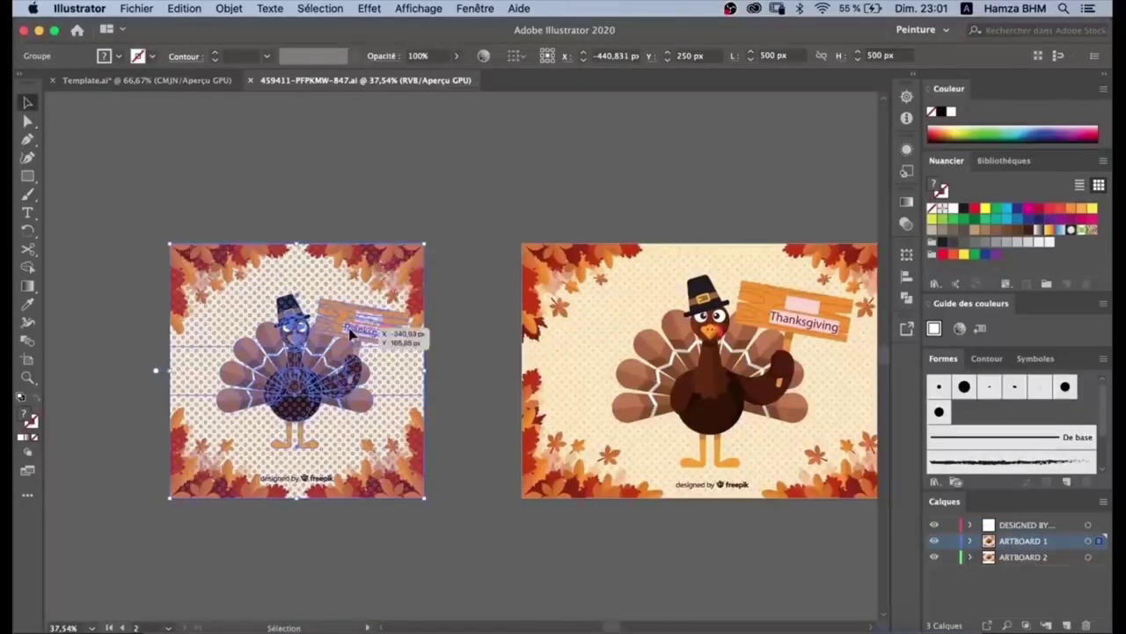
pyautogui.press('super+plus')
pyautogui.hscroll(5, 606, 330)
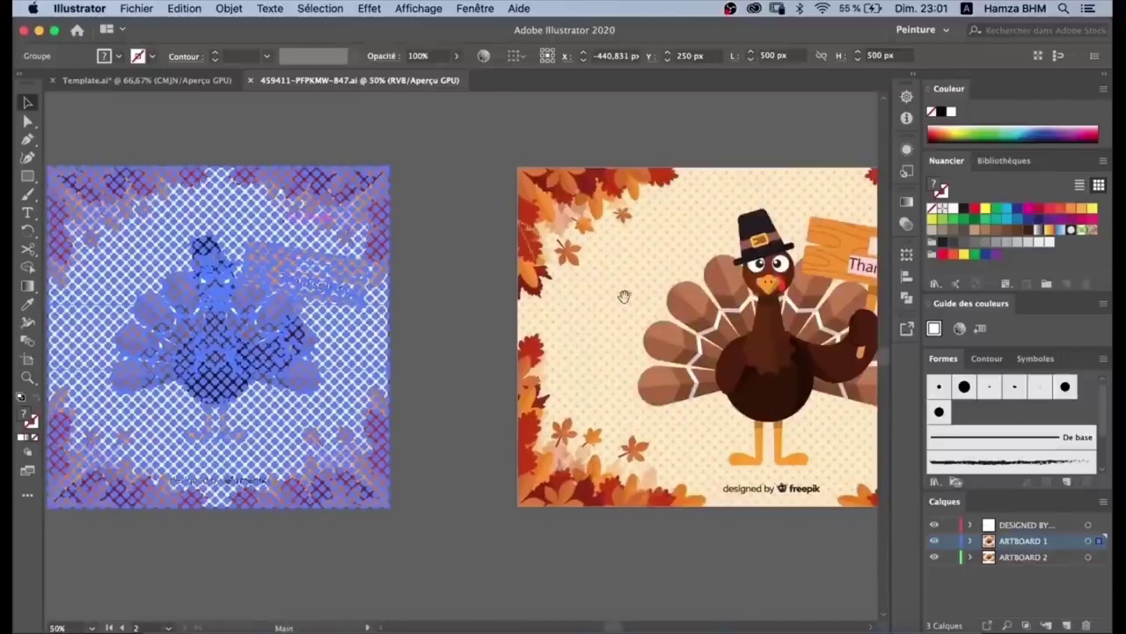
pyautogui.hscroll(-2, 388, 324)
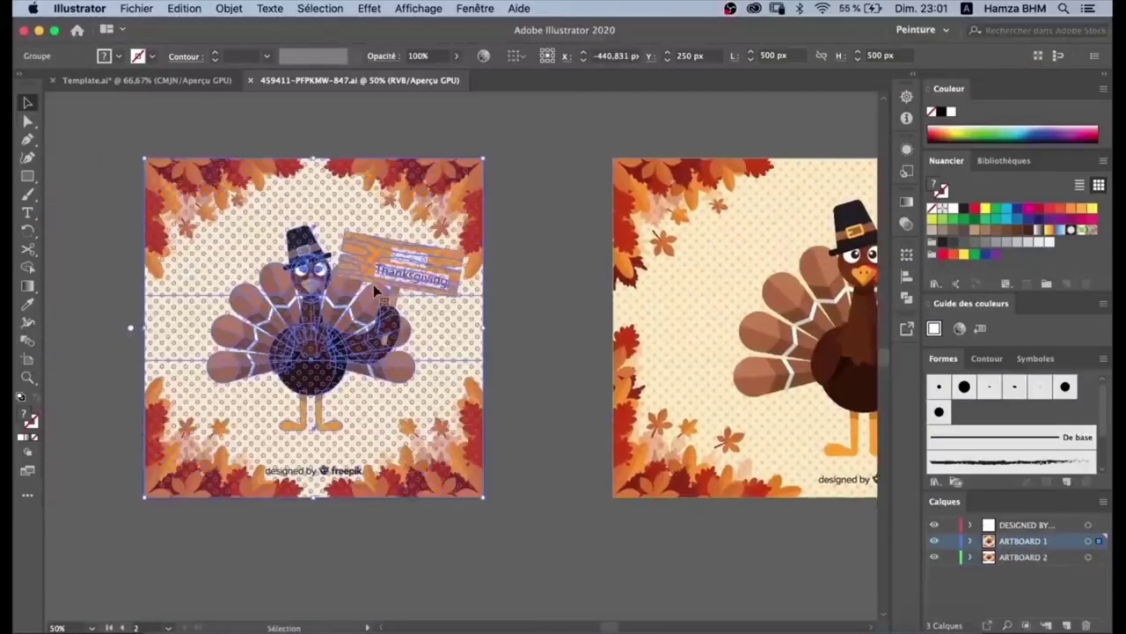
pyautogui.rightClick(377, 293)
pyautogui.click(432, 415)
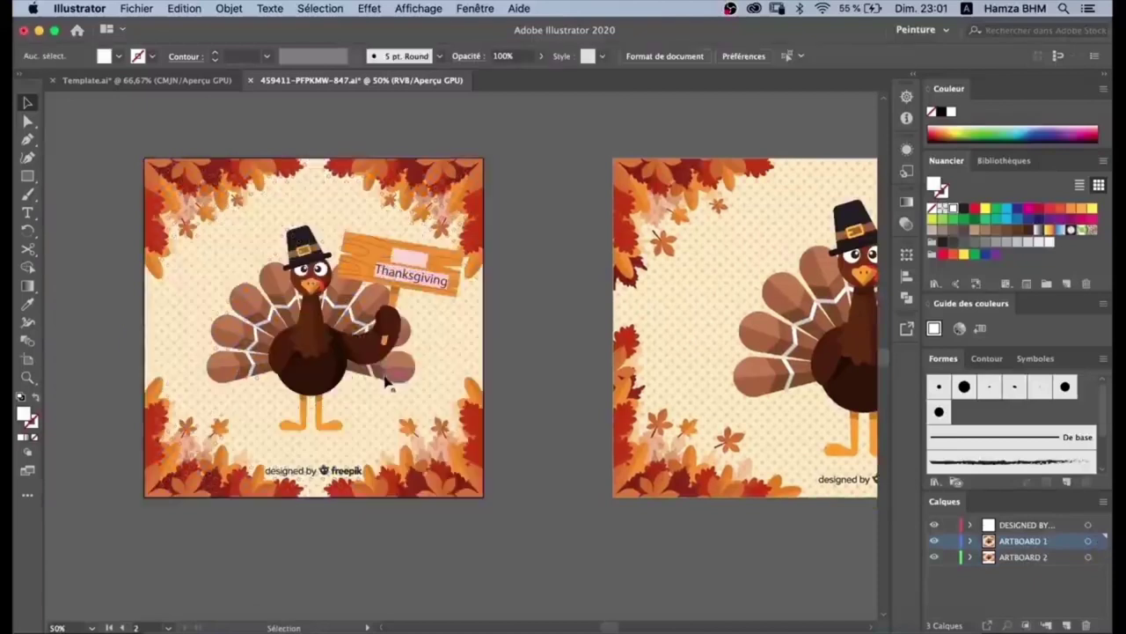
# - Copy the turkey with its wooden sign from the square artwork and paste it into Template.ai
pyautogui.click(391, 372)
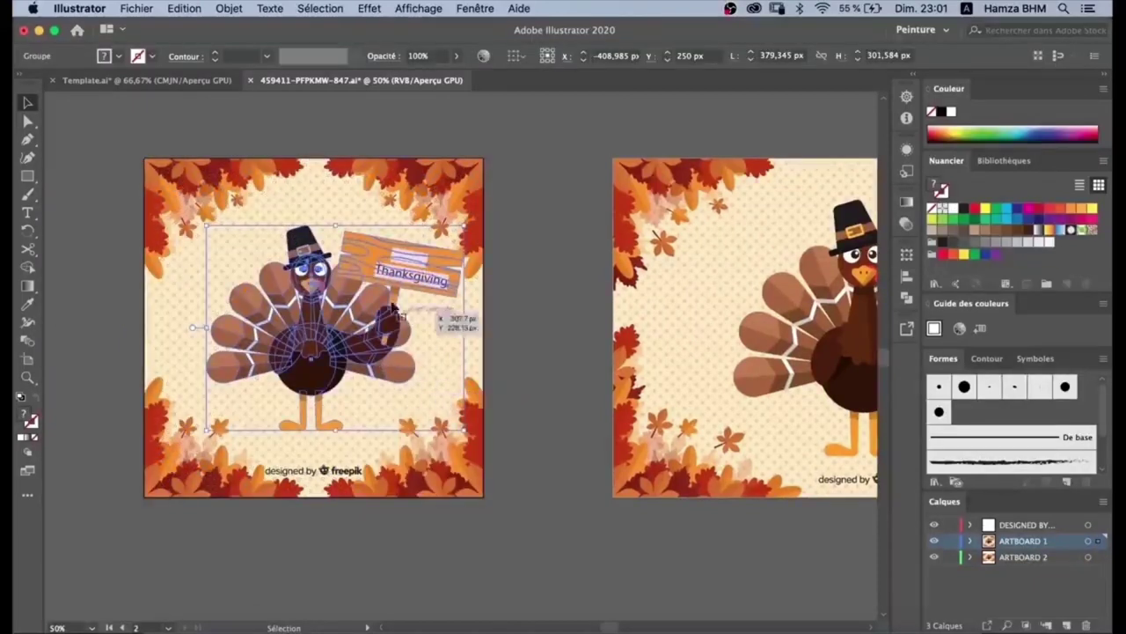
pyautogui.press('a')
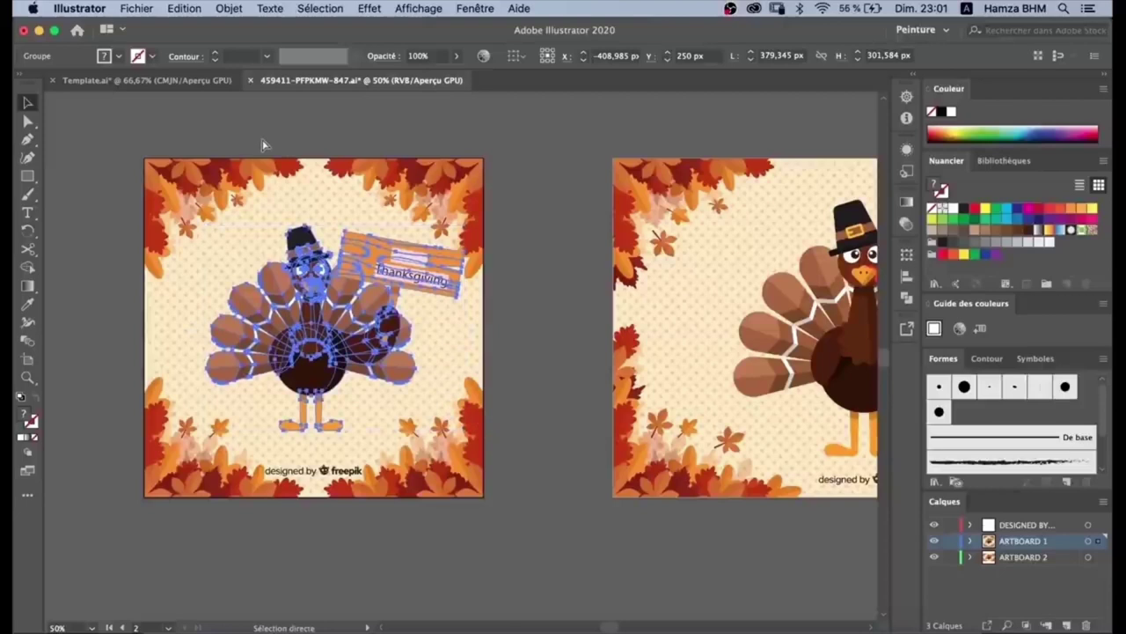
pyautogui.click(145, 80)
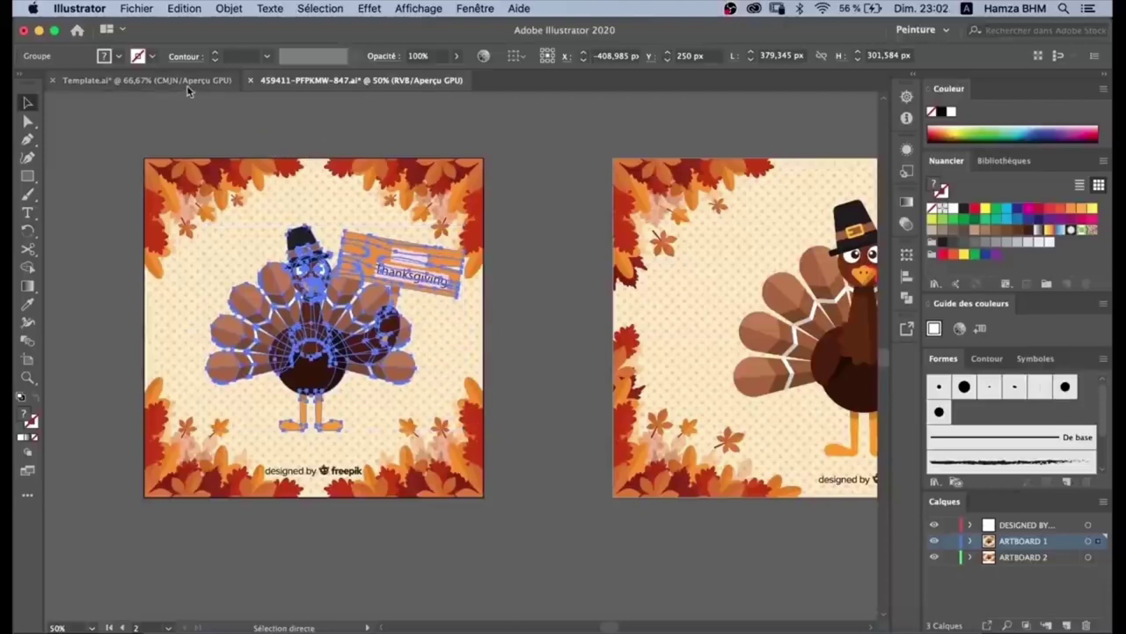
pyautogui.press('super+v')
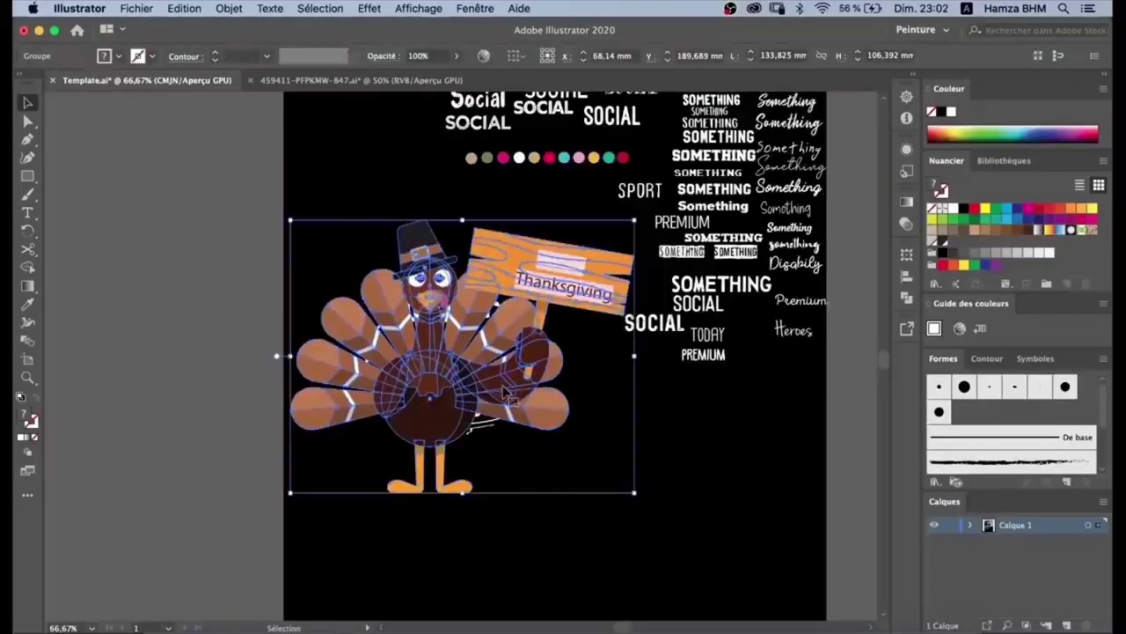
pyautogui.press('super+plus')
pyautogui.press('super+plus')
pyautogui.press('super+shift+a')
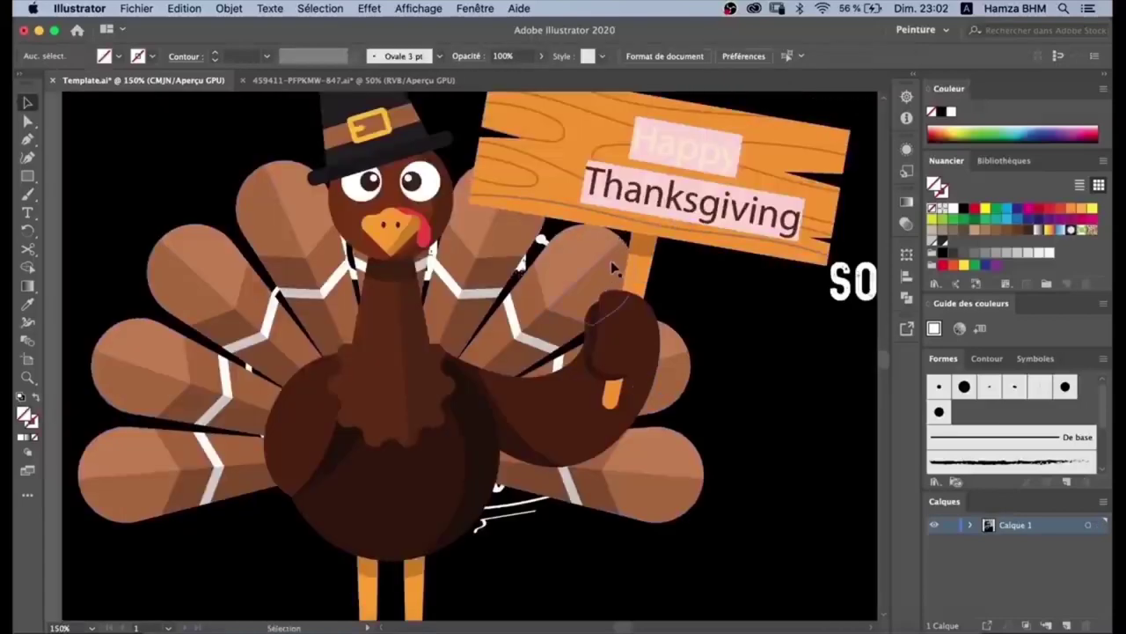
# - Delete the wooden sign with its Happy Thanksgiving text and supporting pole from the turkey artwork
pyautogui.press('super+minus')
pyautogui.press('super+minus')
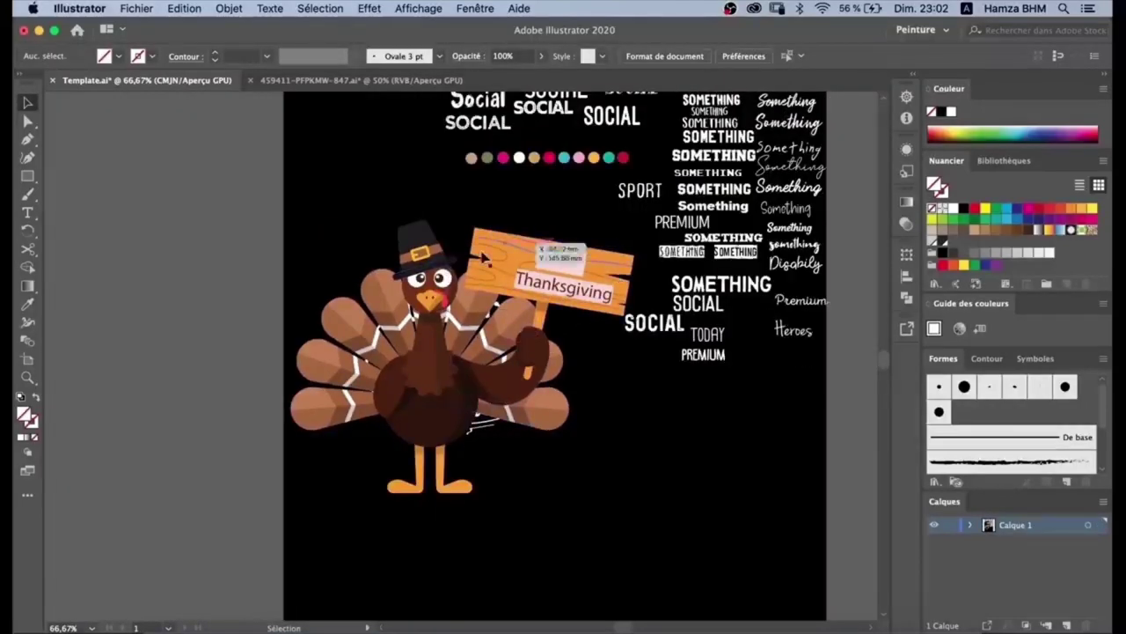
pyautogui.press('super+plus')
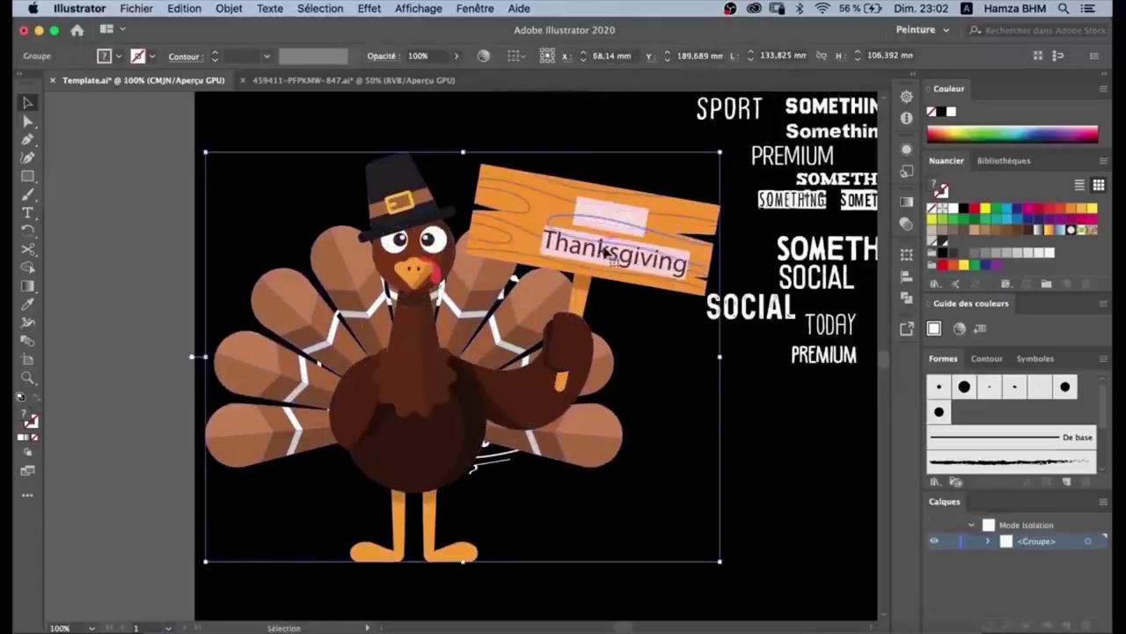
pyautogui.doubleClick(603, 249)
pyautogui.click(625, 269)
pyautogui.press('Delete')
pyautogui.click(632, 235)
pyautogui.press('Delete')
pyautogui.click(593, 310)
pyautogui.press('Delete')
# - Delete the raised arm that held the sign from the turkey group, along with the leftover pole end
pyautogui.press('super+plus')
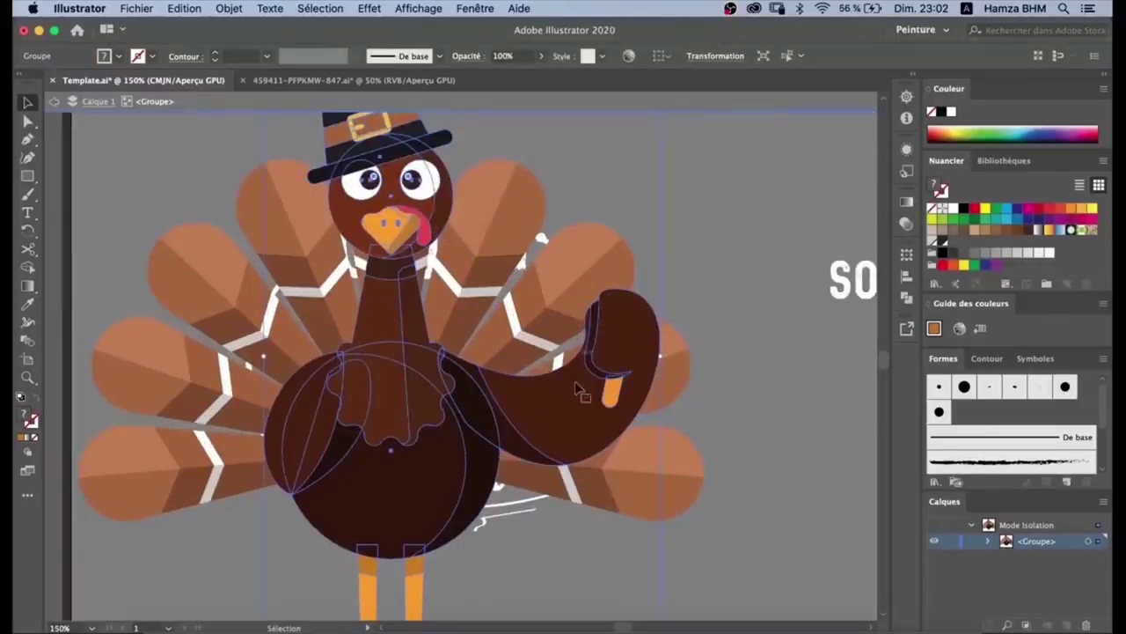
pyautogui.doubleClick(611, 401)
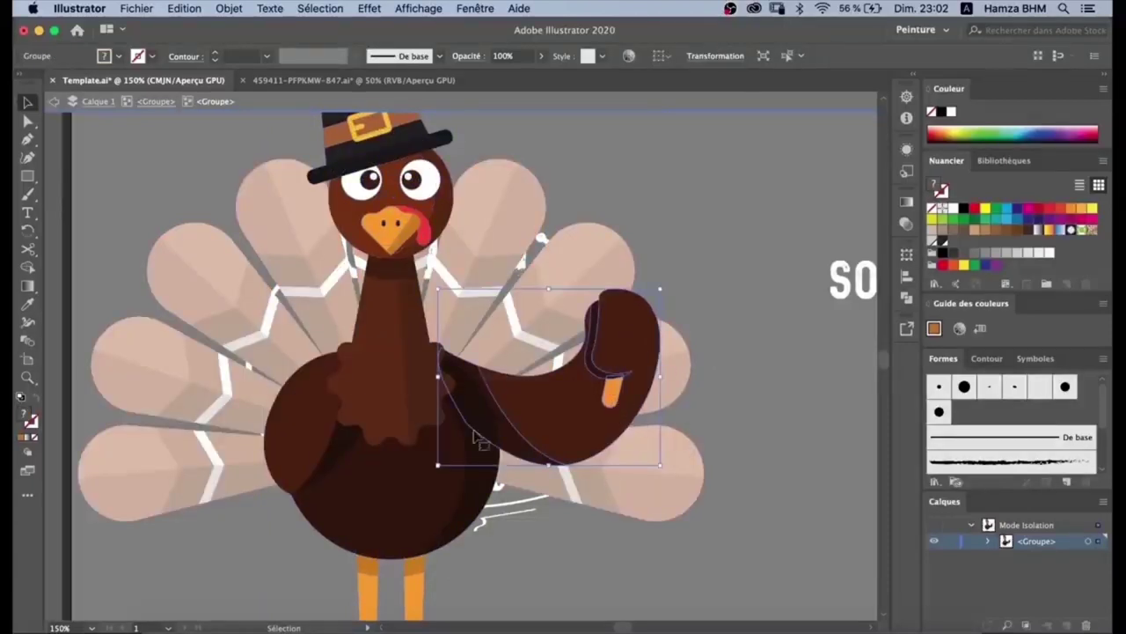
pyautogui.press('BackSpace')
# - Duplicate the folded wing onto the opposite side of the turkey's body and mirror the copy across the vertical axis
pyautogui.click(330, 465)
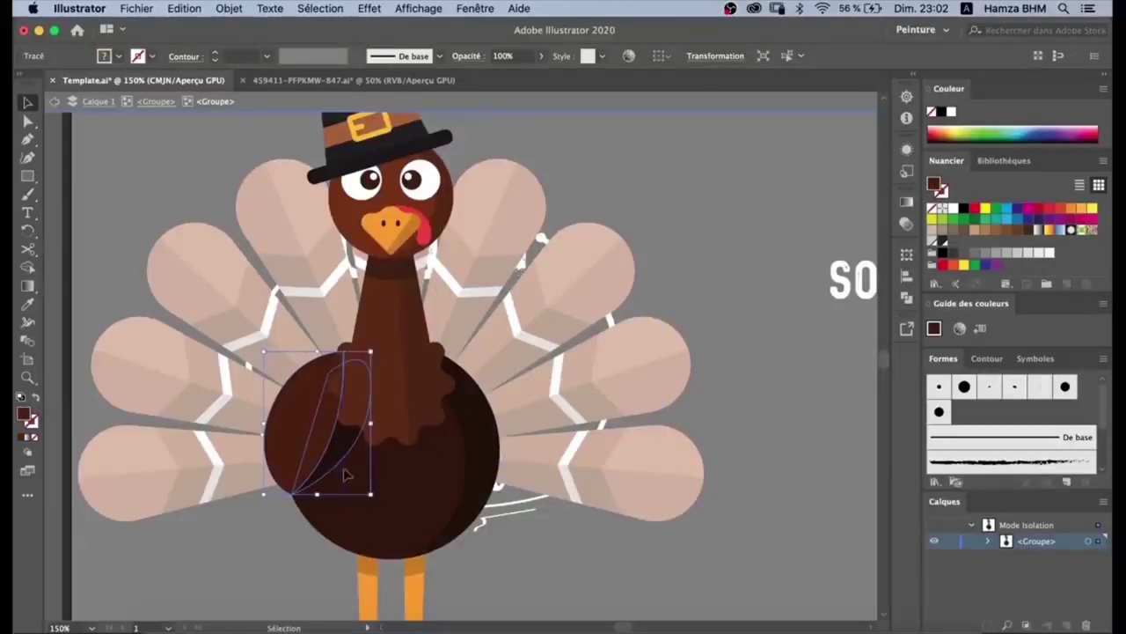
pyautogui.moveTo(343, 460); pyautogui.dragTo(510, 446)
pyautogui.rightClick(498, 406)
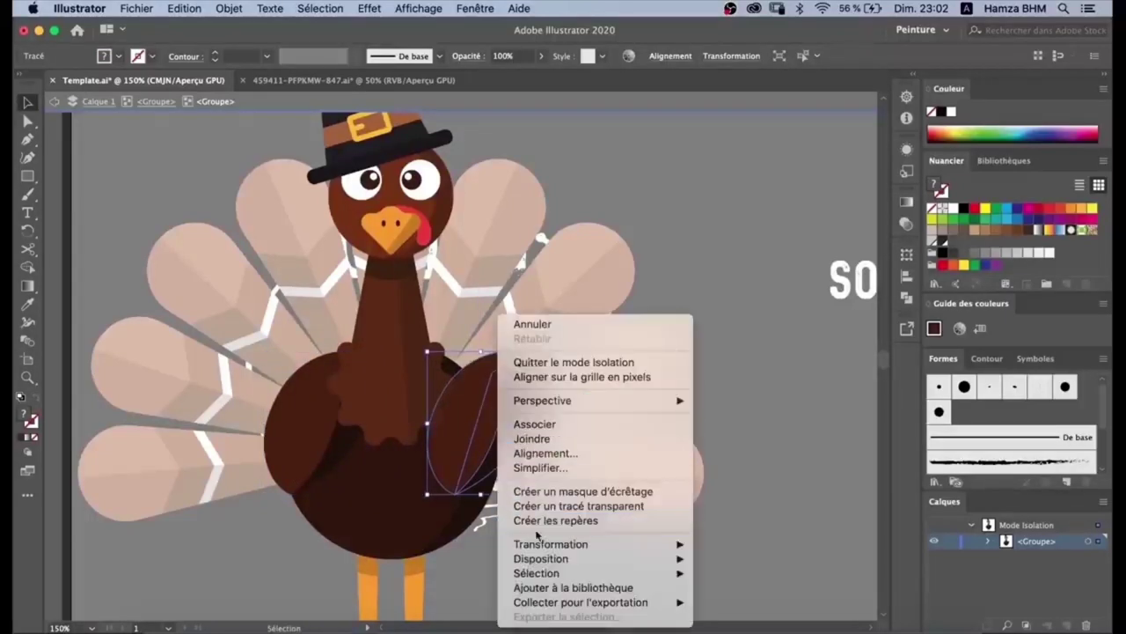
pyautogui.moveTo(538, 543)
pyautogui.click(714, 539)
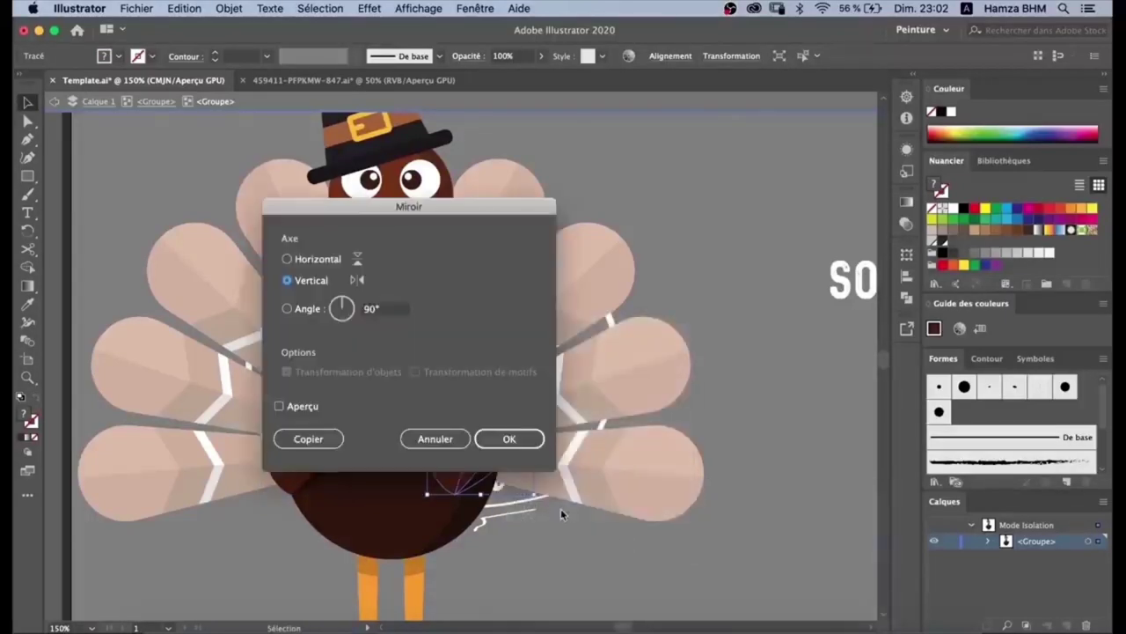
pyautogui.click(510, 445)
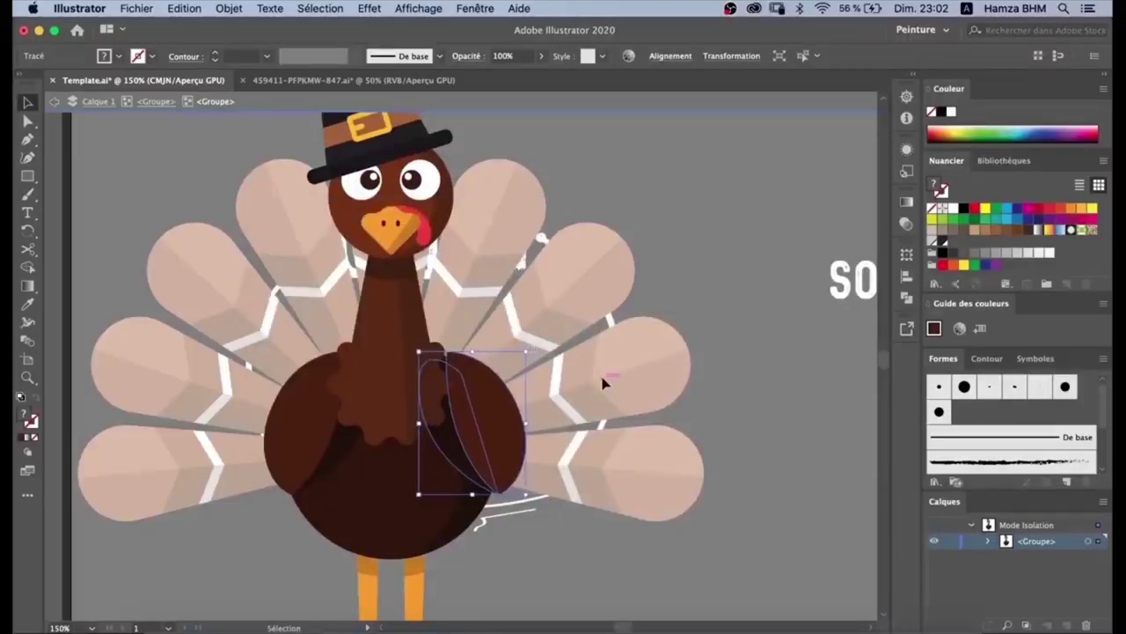
pyautogui.click(761, 445)
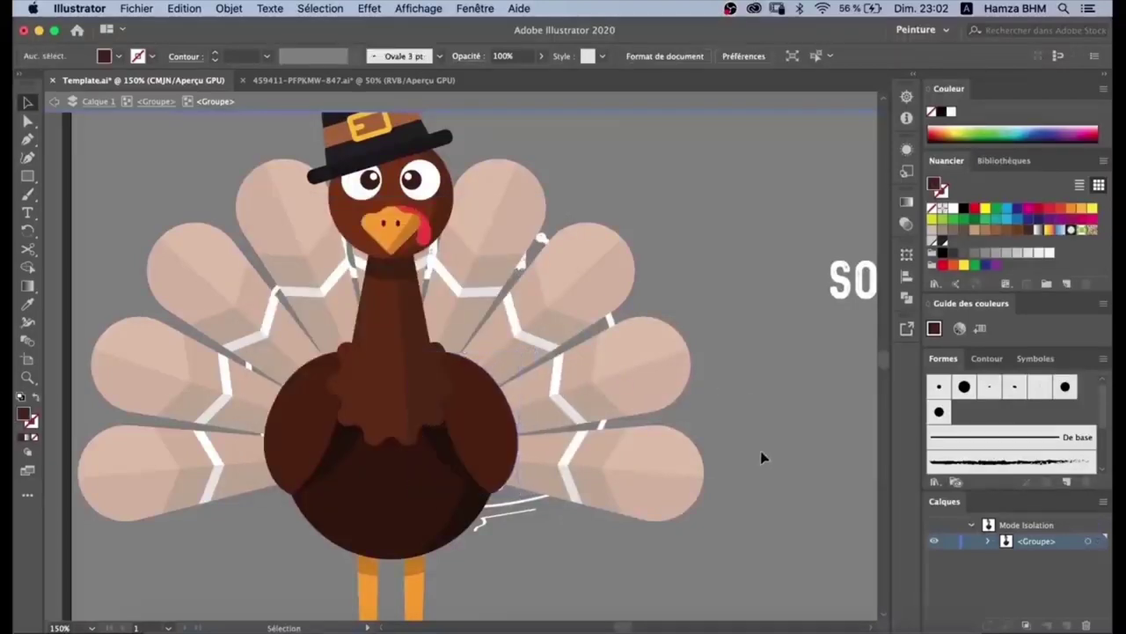
# - Fine-tune the positions of both wings so they sit symmetrically against the turkey's body
pyautogui.click(465, 456)
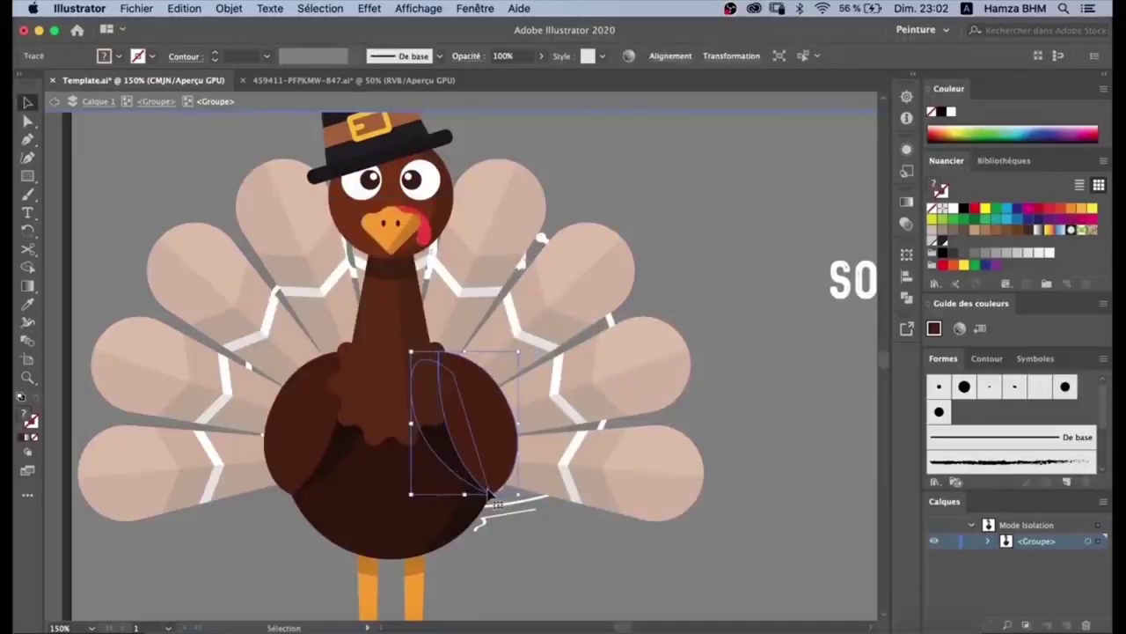
pyautogui.click(786, 495)
pyautogui.click(319, 453)
pyautogui.click(761, 456)
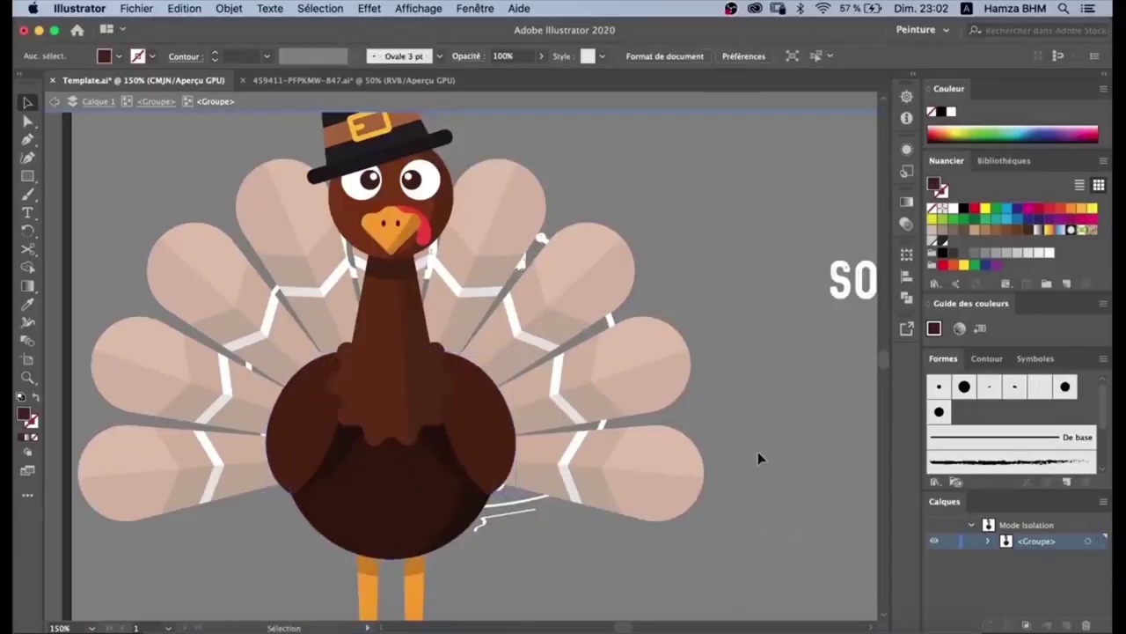
# - Rotate the pilgrim hat so it tilts the opposite way, and seat it on the turkey's head
pyautogui.press('super+minus')
pyautogui.scroll(3, 383, 227)
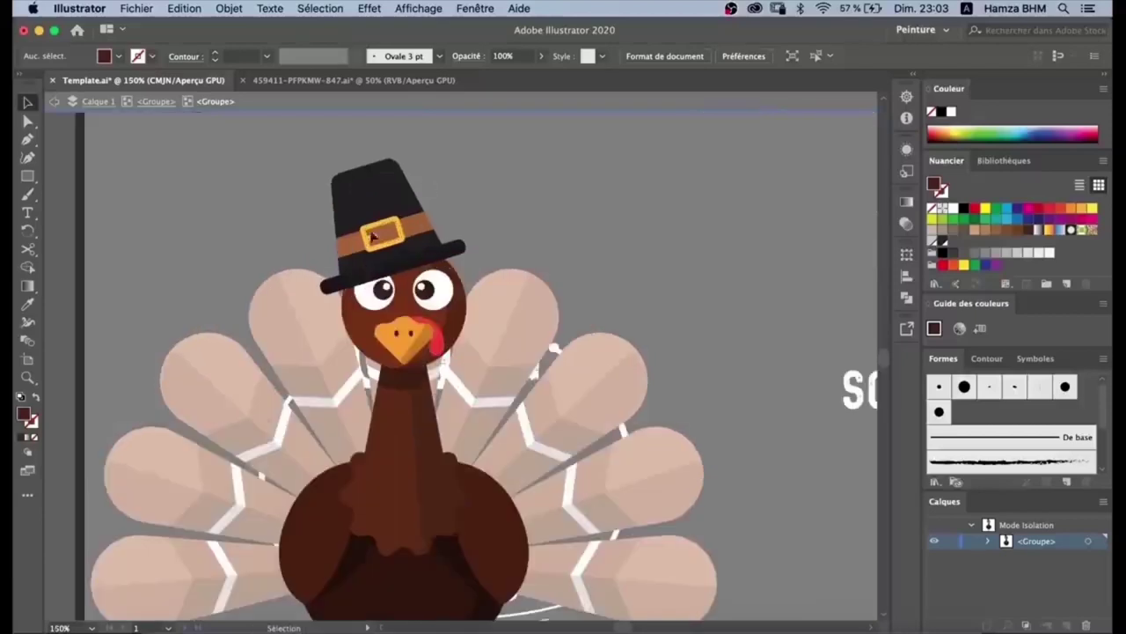
pyautogui.click(383, 227)
pyautogui.doubleClick(393, 244)
pyautogui.click(428, 184)
pyautogui.click(394, 202)
pyautogui.click(430, 253)
pyautogui.press('r')
pyautogui.moveTo(403, 175)
pyautogui.mouseDown()
pyautogui.moveTo(431, 192)
pyautogui.moveTo(467, 191)
pyautogui.moveTo(444, 204)
pyautogui.mouseUp()
pyautogui.hotkey('ctrl', 'z')
pyautogui.press('v')
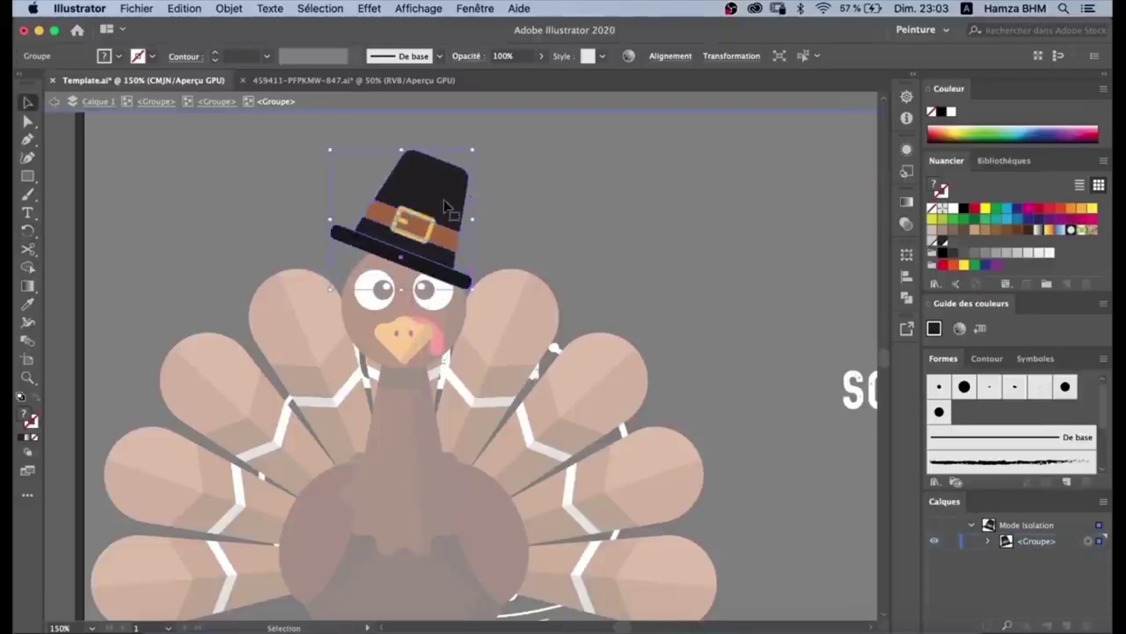
pyautogui.press('Escape')
pyautogui.press('a')
pyautogui.hotkey('ctrl', '-')
pyautogui.hotkey('ctrl', '-')
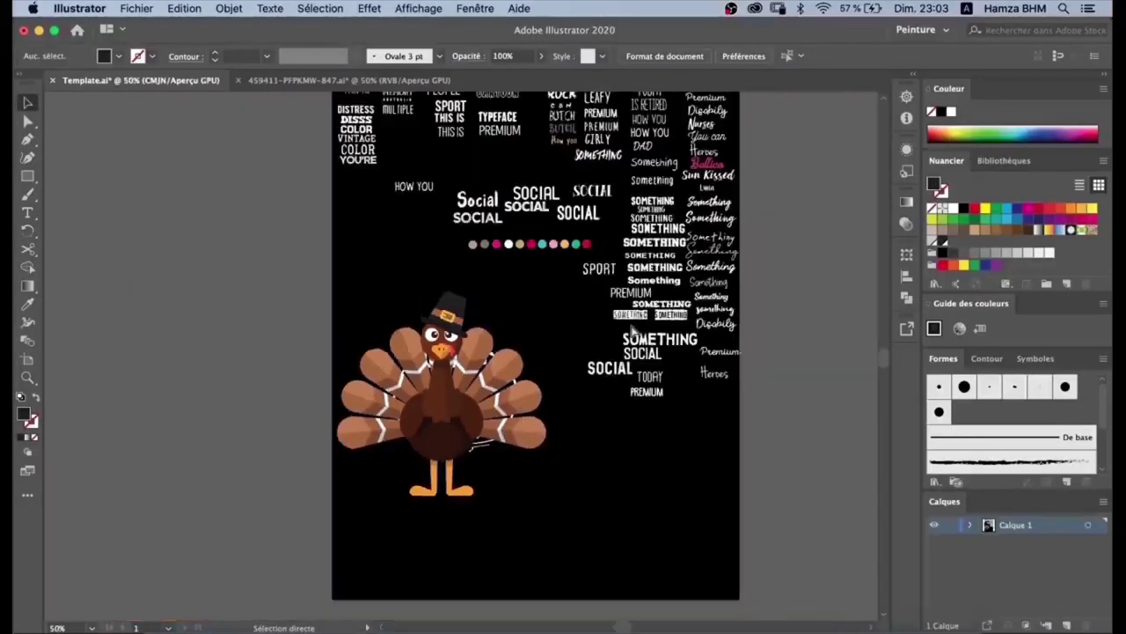
# - Isolate the turkey group again and fine-tune how the hat fits on the head
pyautogui.hotkey('ctrl', 'z')
pyautogui.hotkey('ctrl', '+')
pyautogui.hotkey('ctrl', '+')
pyautogui.press('v')
pyautogui.doubleClick(458, 203)
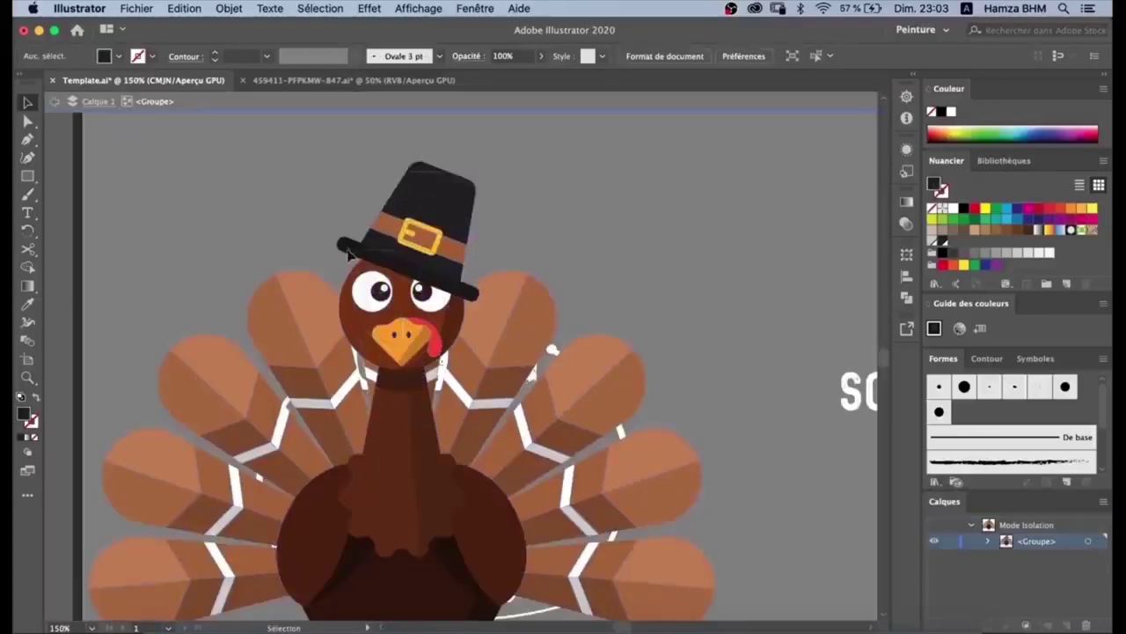
pyautogui.doubleClick(351, 254)
pyautogui.click(619, 305)
pyautogui.press('Escape')
# - Scale the turkey down and place it inside the curved frame between the CRAPPY and Thanksgiving lettering
pyautogui.hotkey('ctrl', '-')
pyautogui.hotkey('ctrl', '-')
pyautogui.hotkey('ctrl', '-')
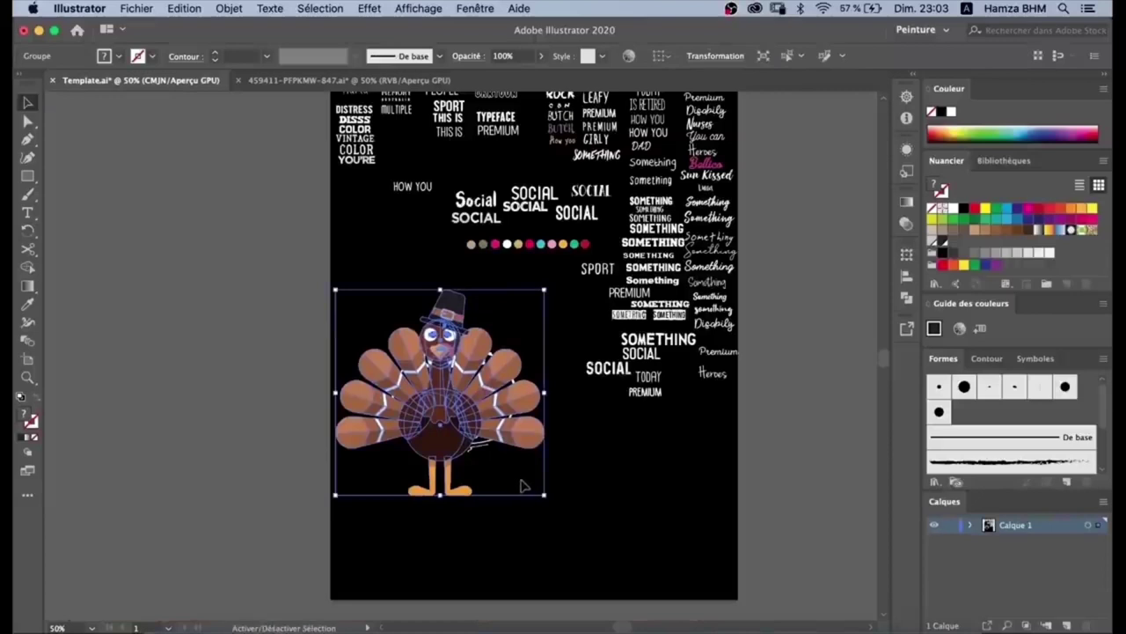
pyautogui.moveTo(546, 498); pyautogui.dragTo(627, 514)
pyautogui.press('a')
pyautogui.hotkey('ctrl', '+')
pyautogui.hotkey('ctrl', '+')
pyautogui.hscroll(5, 627, 440)
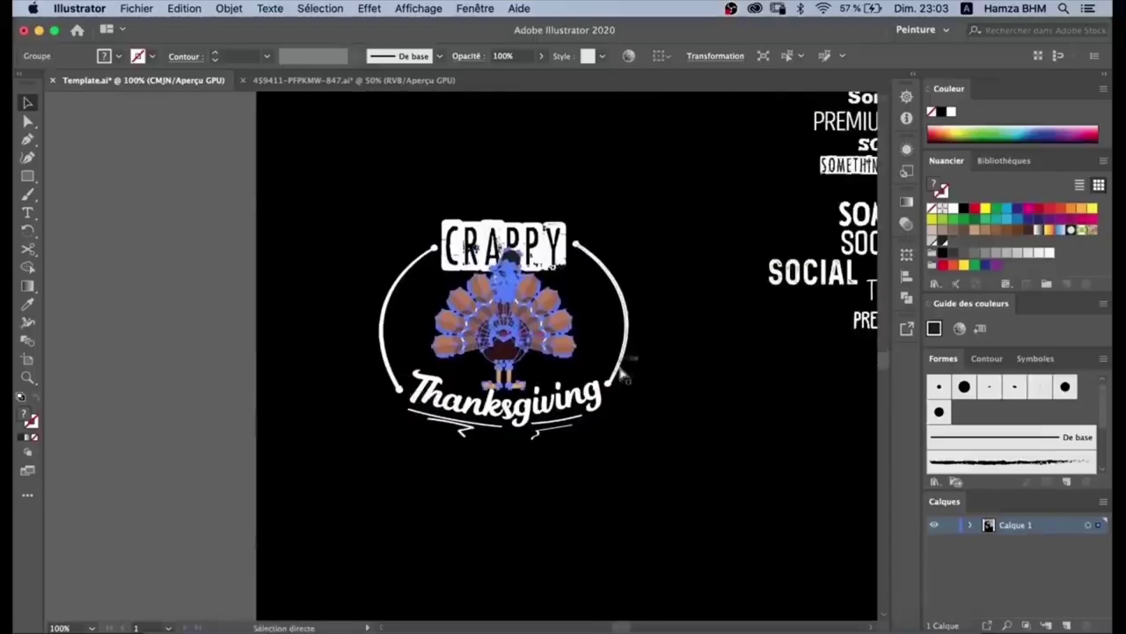
pyautogui.hotkey('ctrl', '+')
pyautogui.hotkey('ctrl', '+')
pyautogui.hotkey('ctrl', '-')
pyautogui.hotkey('ctrl', '-')
# - Copy the whole Crappy Thanksgiving design, switch to Photoshop, and create a new 4500 x 5400 pixel portrait document
pyautogui.click(327, 526)
pyautogui.hotkey('ctrl', 'a')
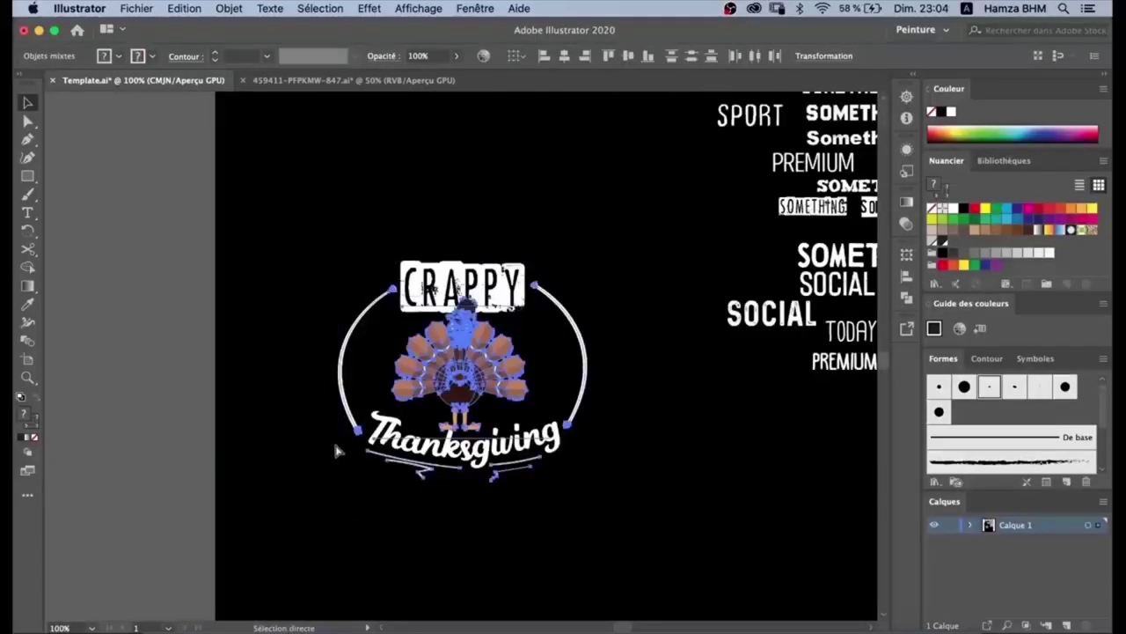
pyautogui.click(748, 624)
pyautogui.hotkey('ctrl', 'n')
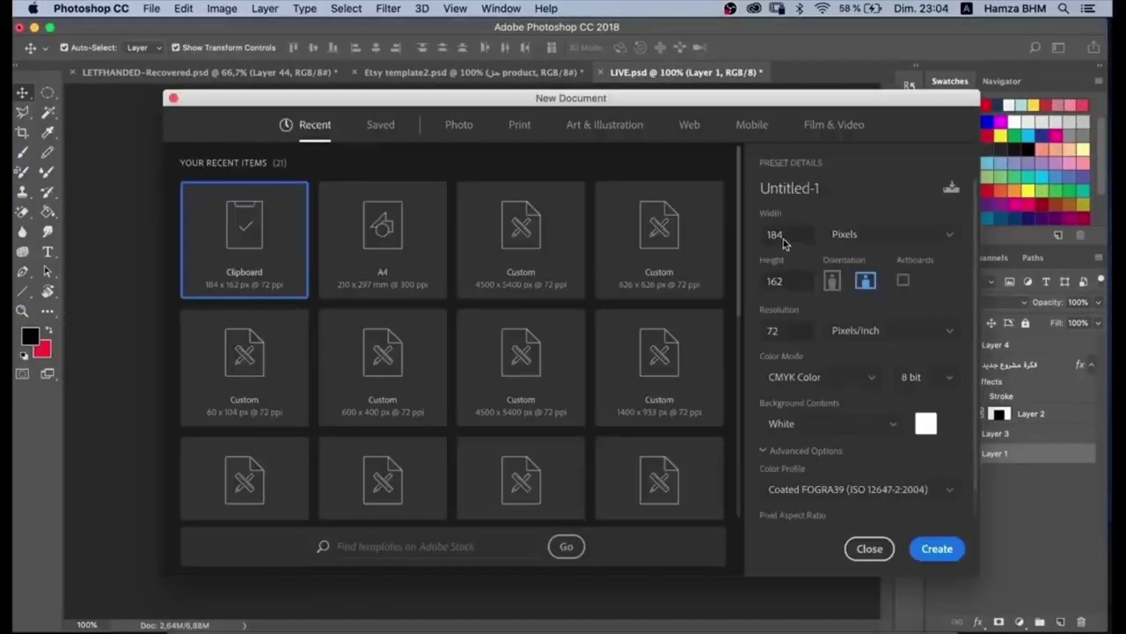
pyautogui.write('5400')
pyautogui.click(831, 283)
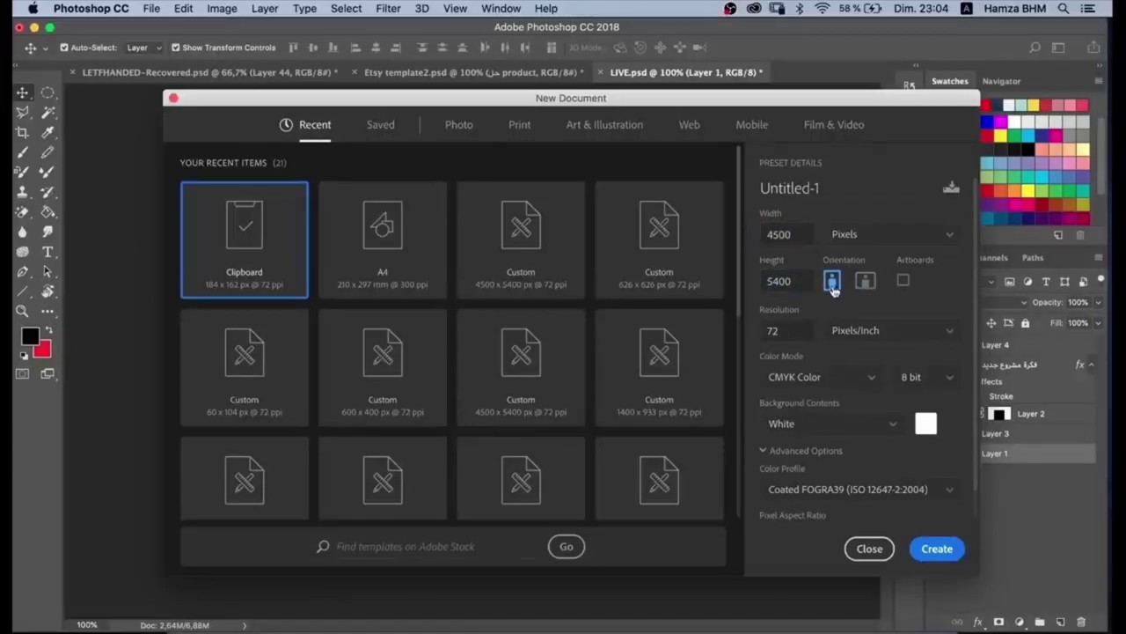
pyautogui.click(937, 549)
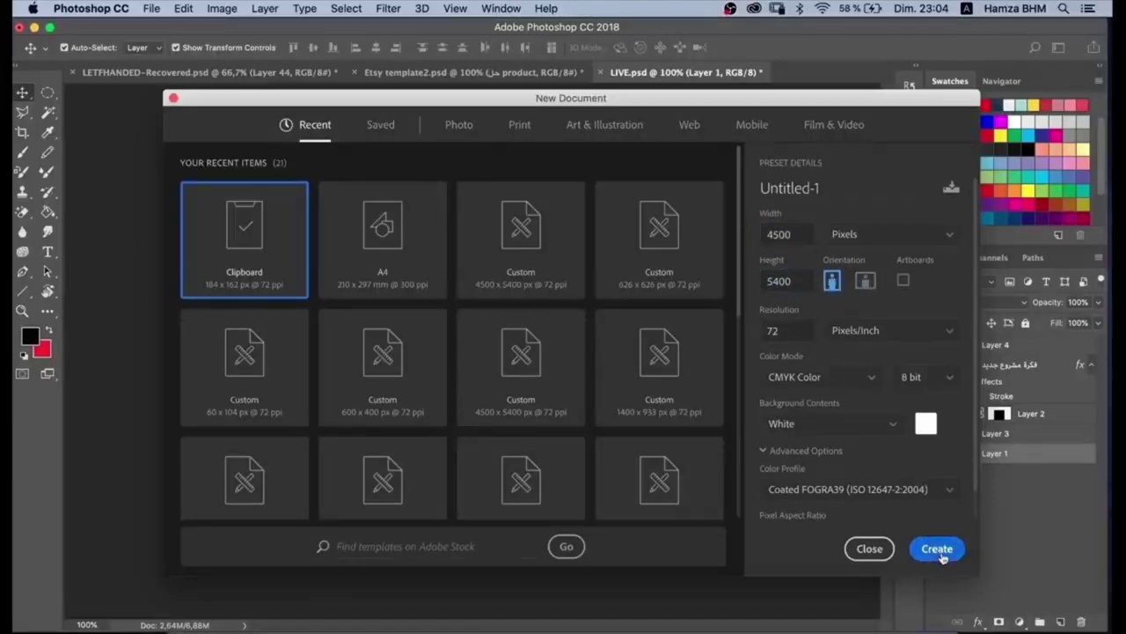
# - Paste the design as pixels, enlarge it to nearly the canvas width, and position it in the upper part of the canvas
pyautogui.press('super+v')
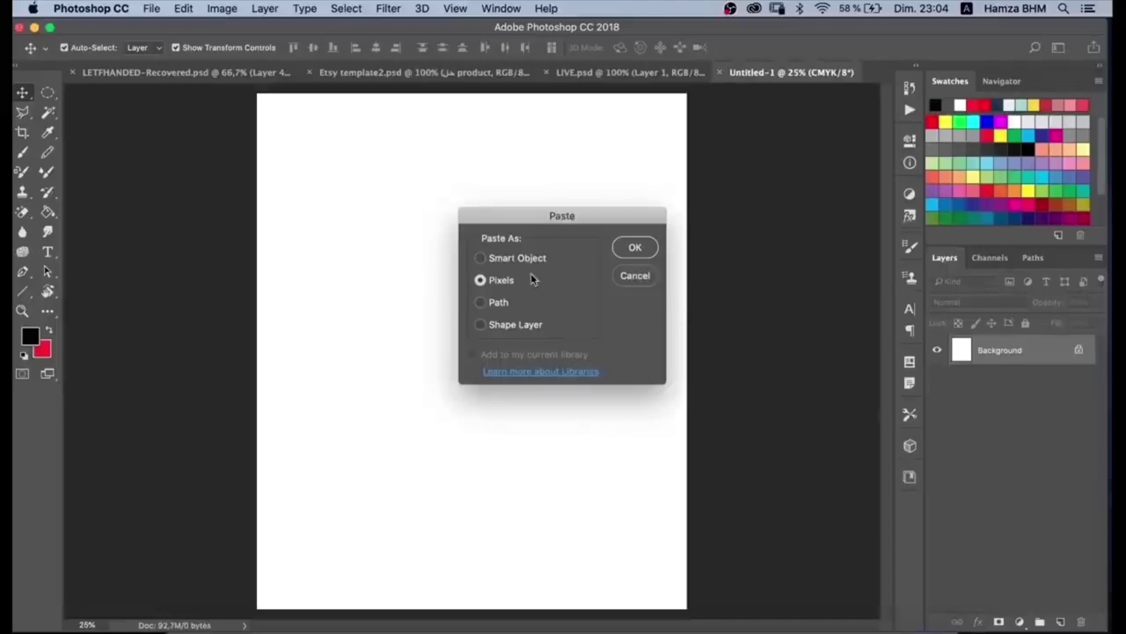
pyautogui.click(636, 249)
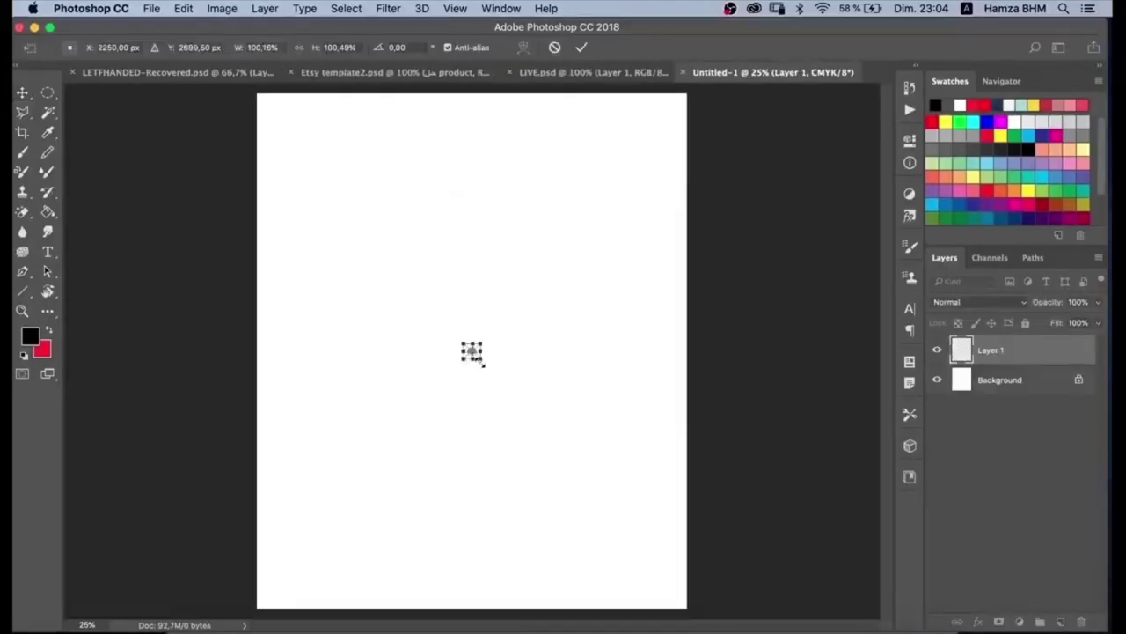
pyautogui.moveTo(482, 362); pyautogui.dragTo(543, 321)
pyautogui.moveTo(642, 440); pyautogui.dragTo(673, 464)
pyautogui.moveTo(596, 380); pyautogui.dragTo(611, 403)
pyautogui.press('Return')
# - Fill the Background layer with black to preview the white lettering
pyautogui.click(1001, 394)
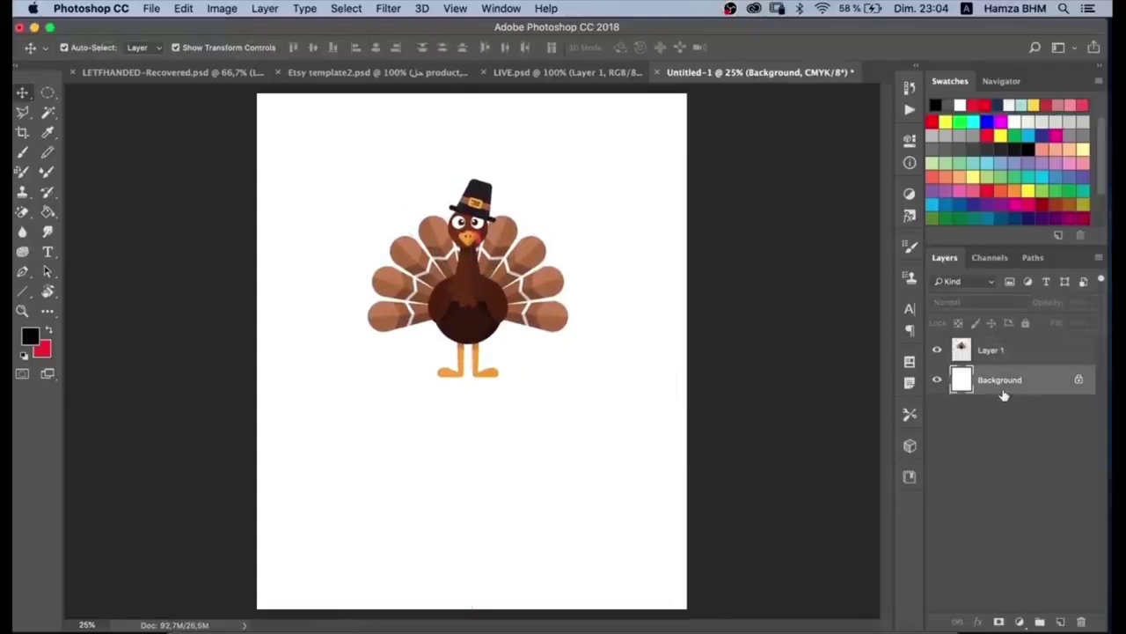
pyautogui.hotkey('alt', 'BackSpace')
pyautogui.press('super+minus')
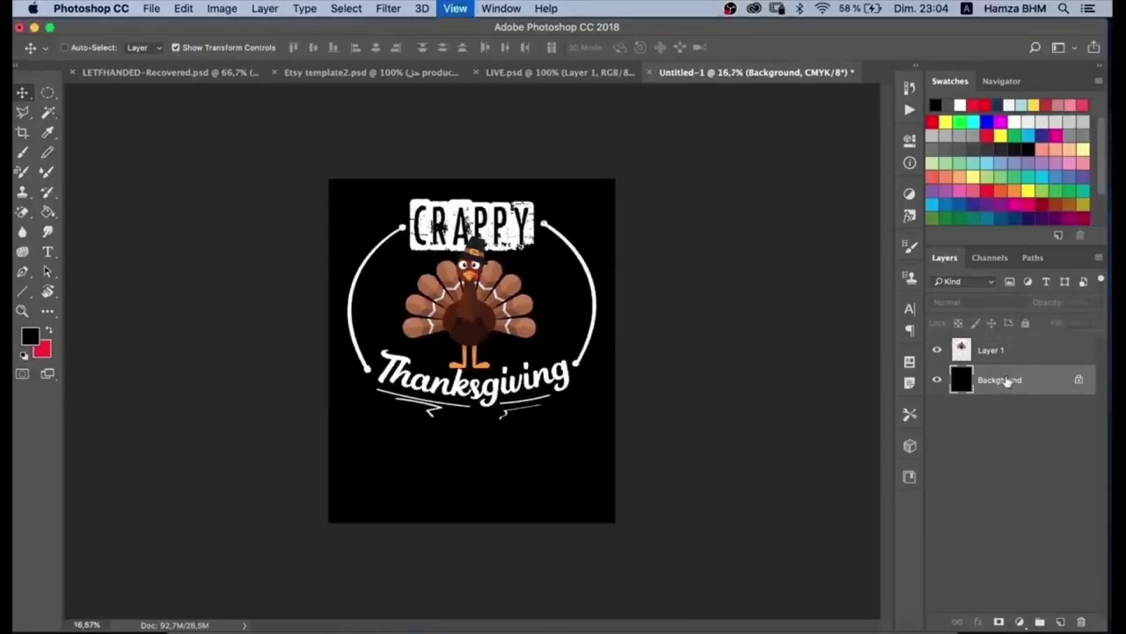
pyautogui.press('super+plus')
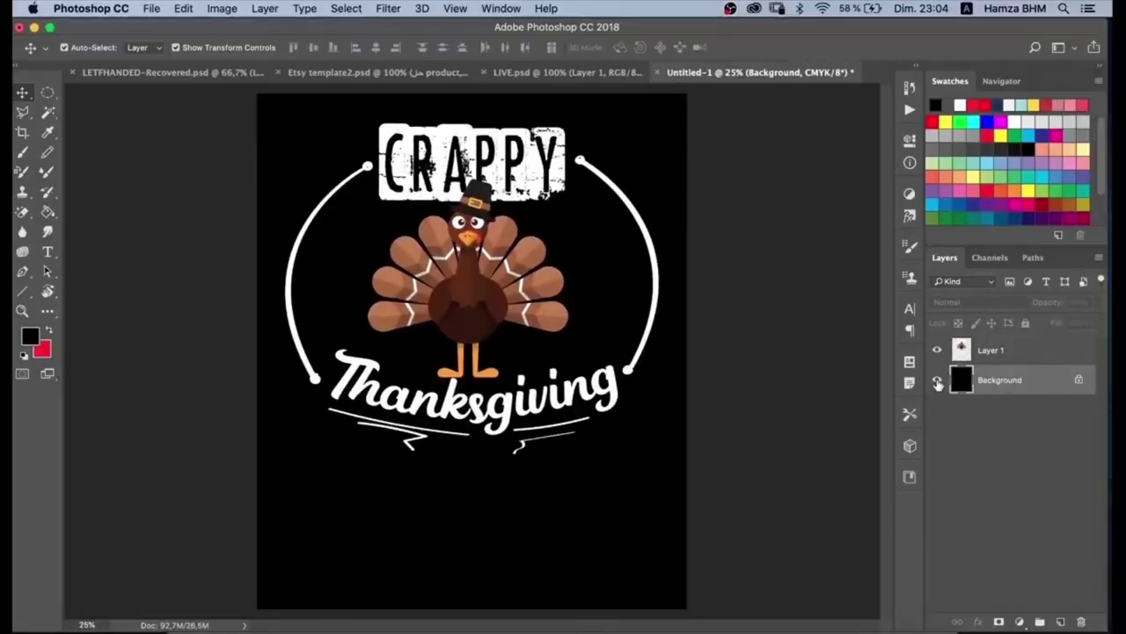
# - Hide the Background layer and convert the document to RGB color mode with the layers merged
pyautogui.click(937, 383)
pyautogui.press('super+minus')
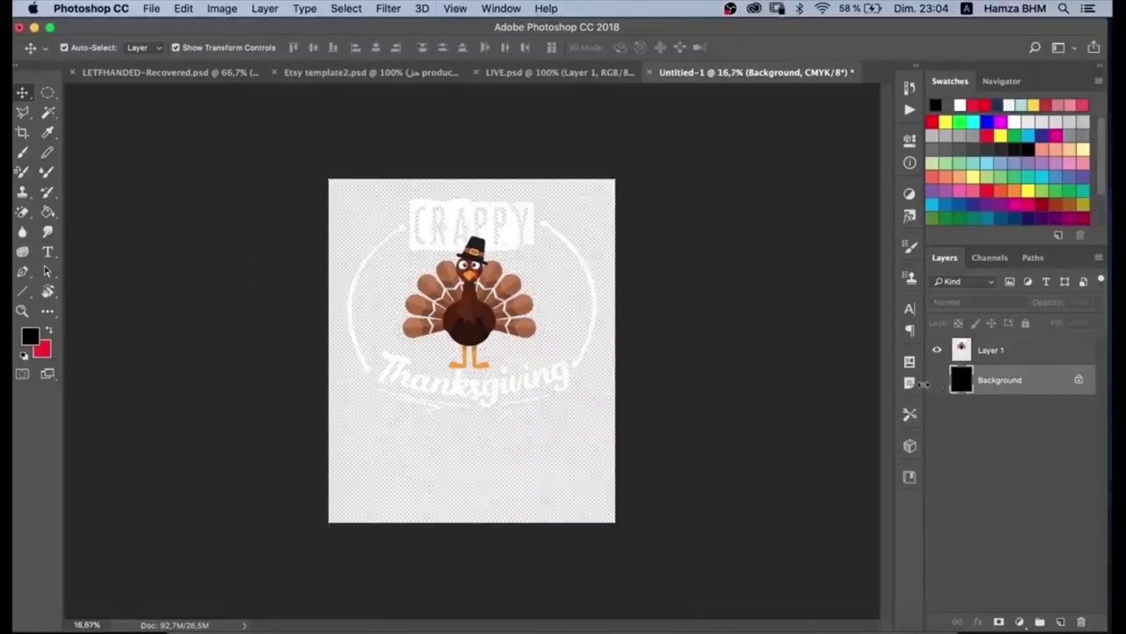
pyautogui.click(222, 8)
pyautogui.moveTo(231, 26)
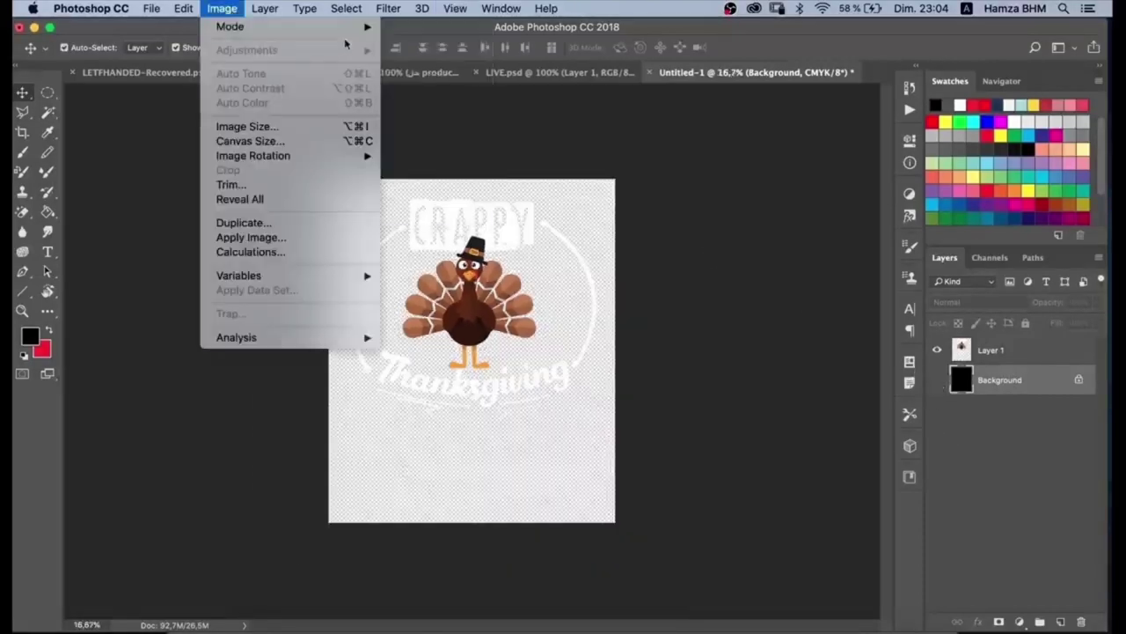
pyautogui.click(420, 91)
pyautogui.click(692, 238)
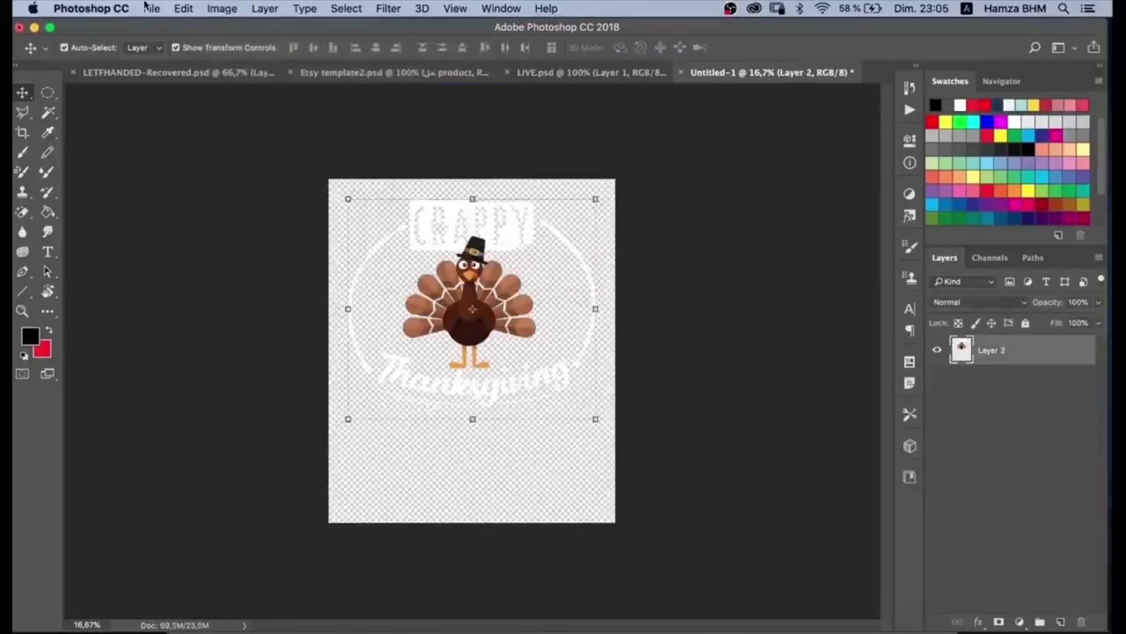
# - Save the merged transparent design under the file name turkey
pyautogui.click(152, 7)
pyautogui.click(184, 166)
pyautogui.click(552, 407)
pyautogui.click(442, 538)
pyautogui.write('turkey')
pyautogui.click(792, 569)
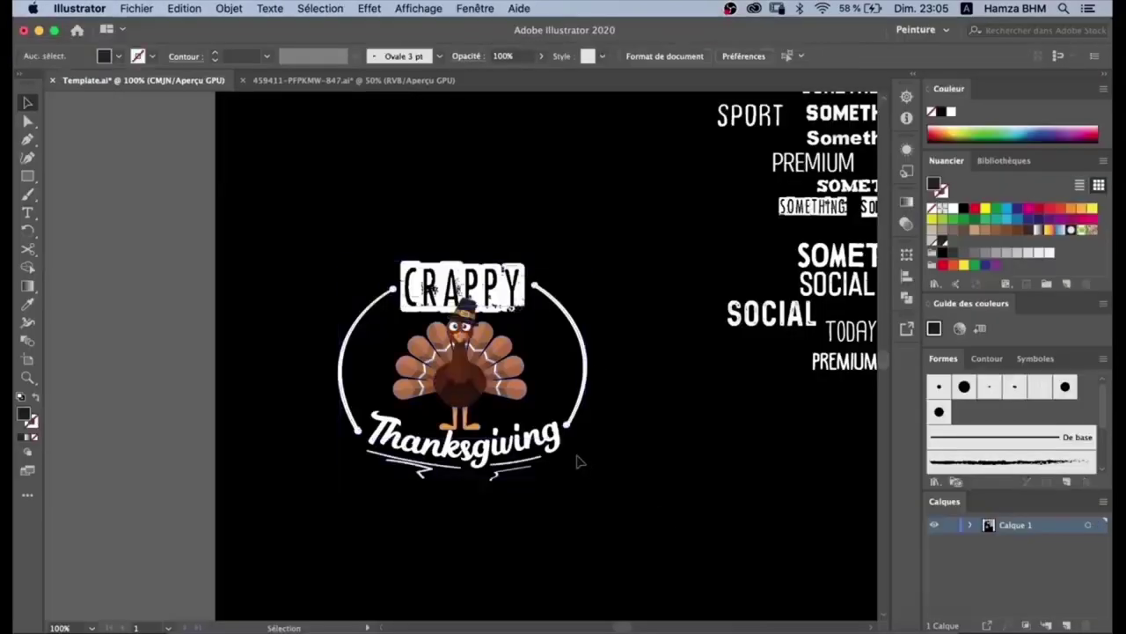
# - In Illustrator, duplicate the Thanksgiving lettering below the underline strokes and change the copy's text to 2020
pyautogui.press('super+plus')
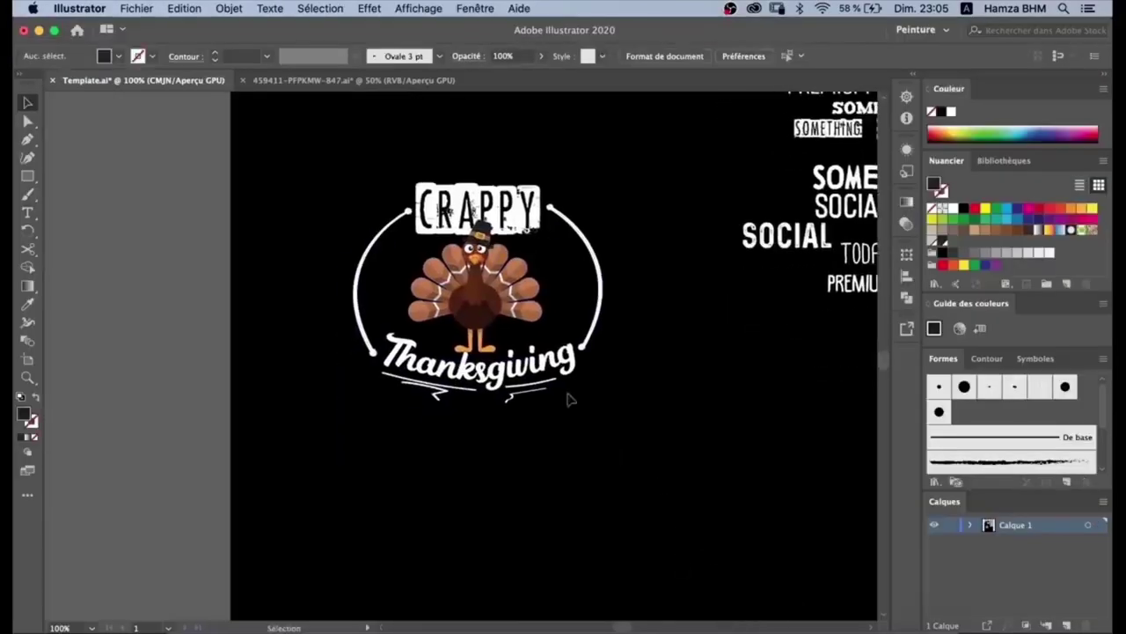
pyautogui.click(506, 382)
pyautogui.moveTo(506, 383); pyautogui.dragTo(508, 433)
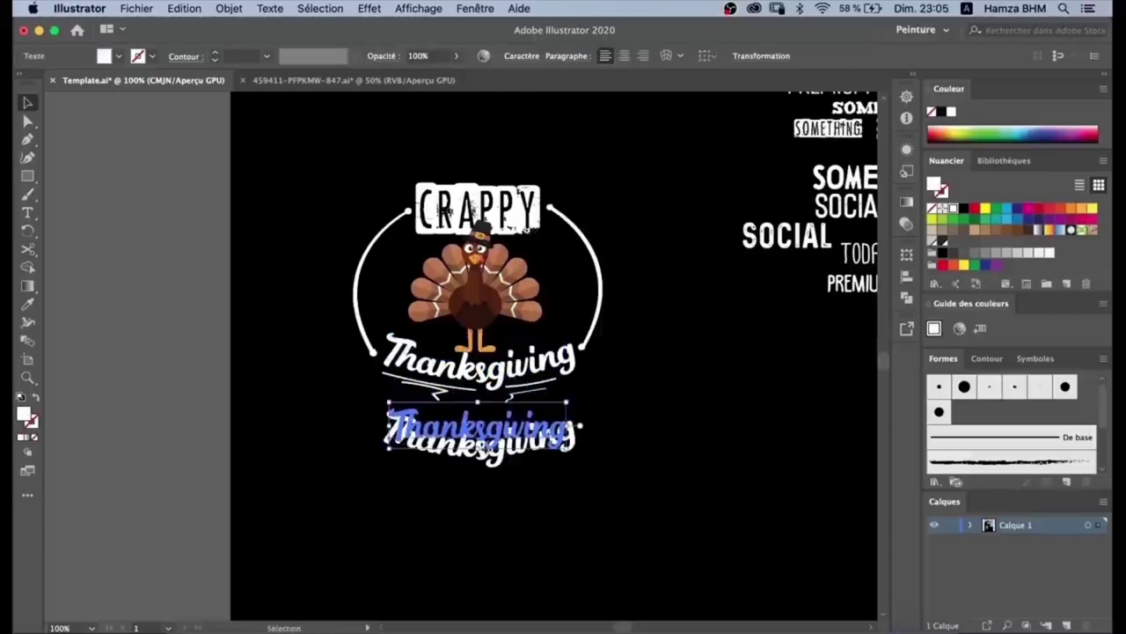
pyautogui.doubleClick(485, 431)
pyautogui.hotkey('ctrl', 'a')
pyautogui.write('2020')
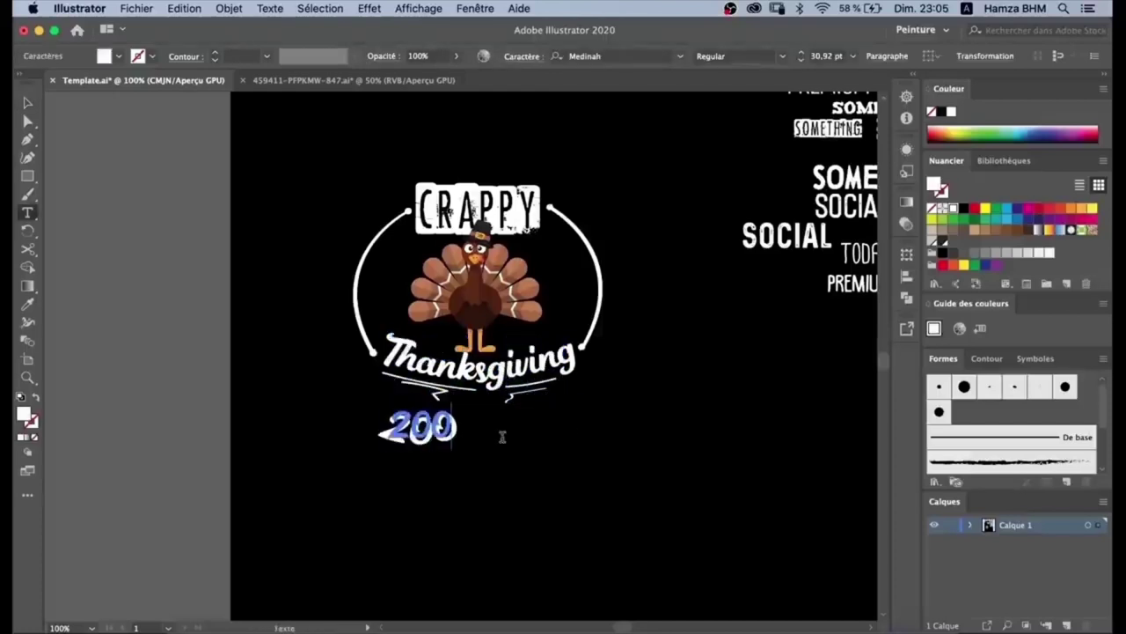
pyautogui.press('Escape')
pyautogui.click(550, 416)
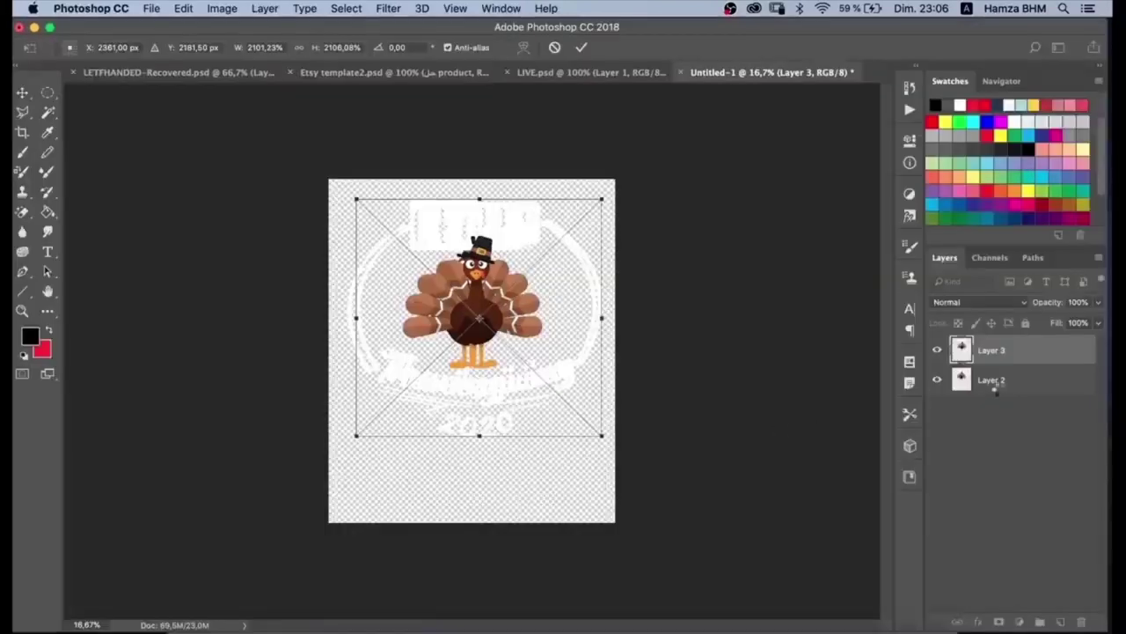
# - Delete Layer 2 holding the earlier design and save the 2020 version as a PNG, overwriting turkey.png
pyautogui.click(994, 382)
pyautogui.press('Delete')
pyautogui.press('super+shift+s')
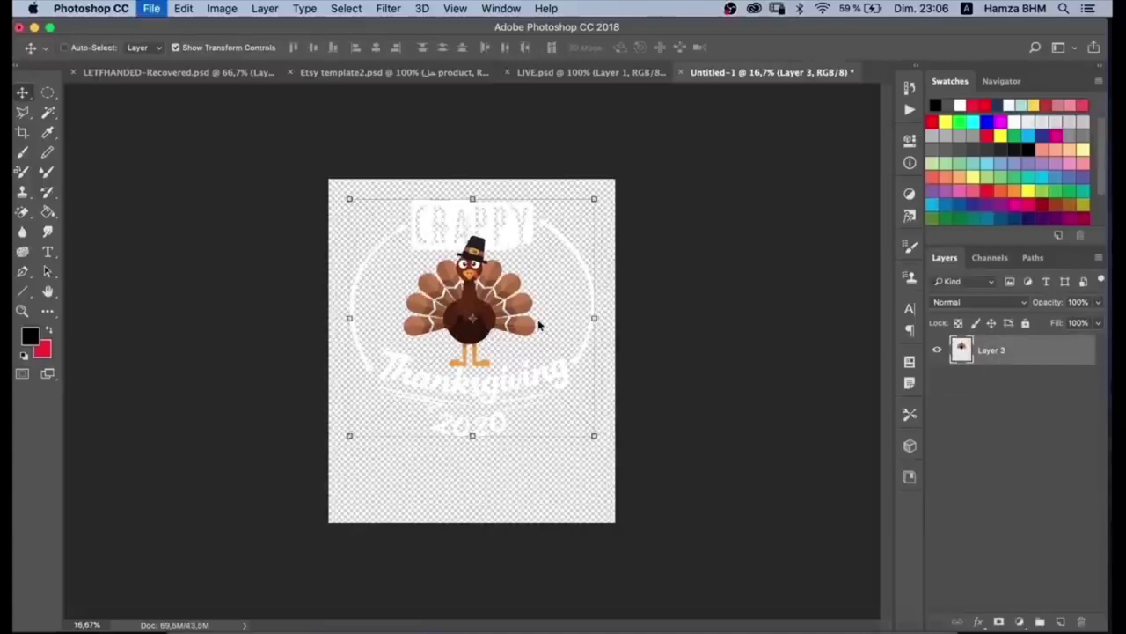
pyautogui.click(520, 409)
pyautogui.click(421, 601)
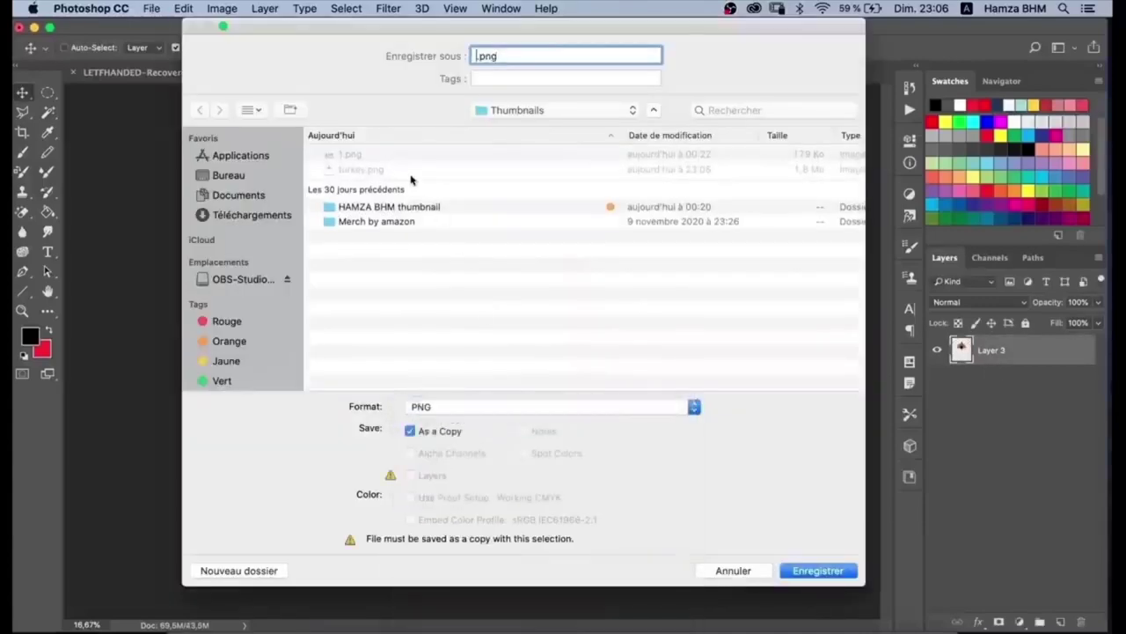
pyautogui.click(413, 170)
pyautogui.press('Return')
pyautogui.click(620, 125)
# - Switch to Chrome and upload turkey.png as a new work on Redbubble
pyautogui.hotkey('ctrl', 'Left')
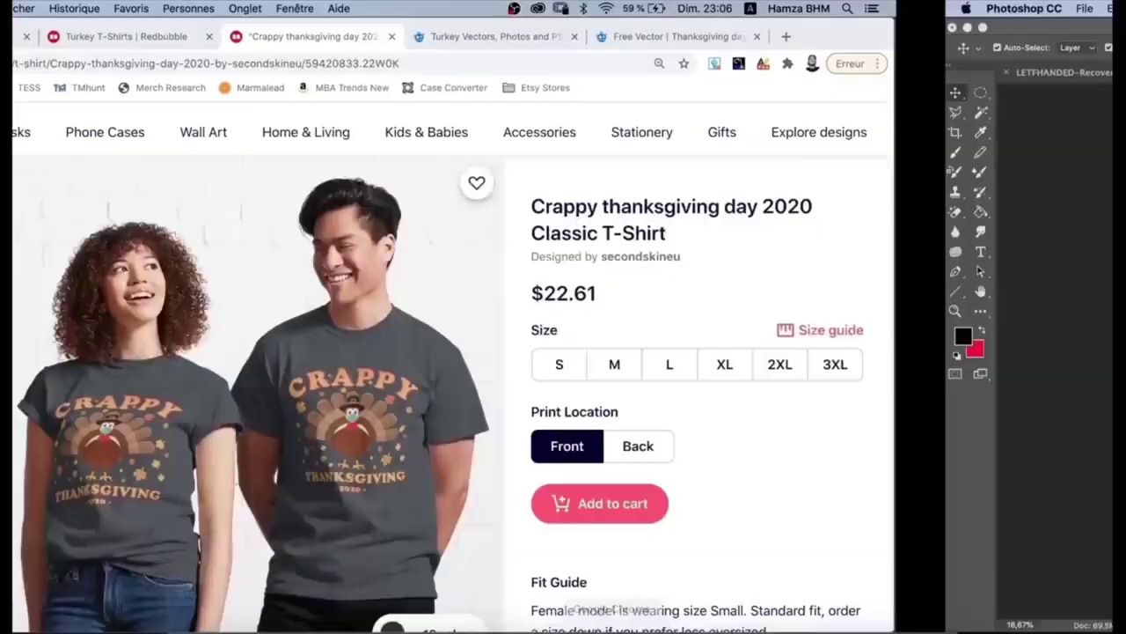
pyautogui.scroll(2, 862, 173)
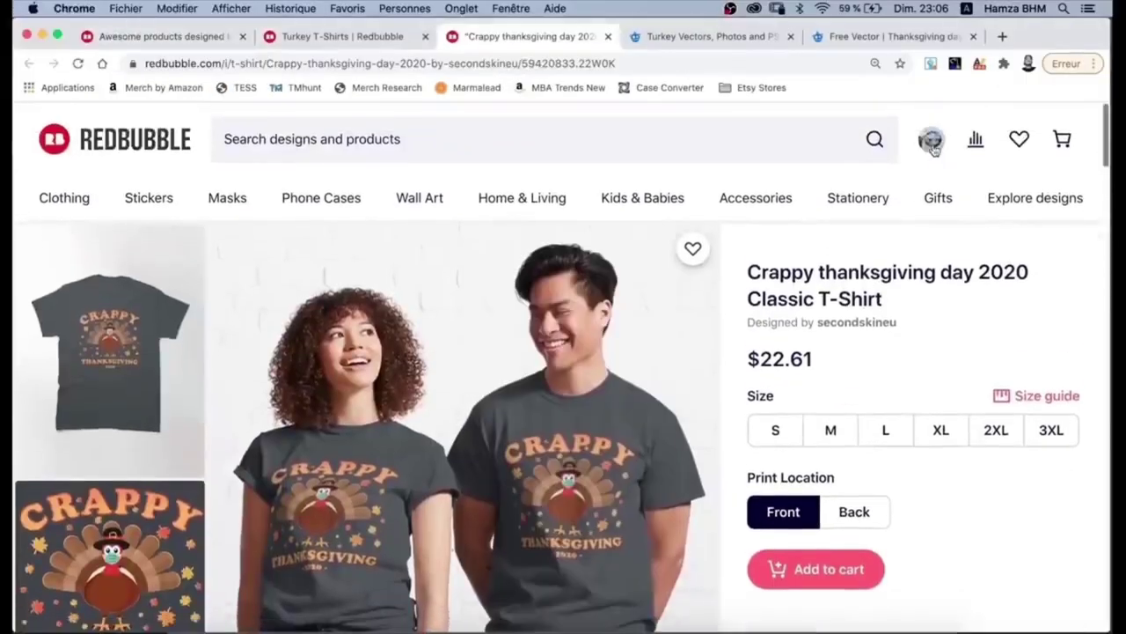
pyautogui.click(930, 143)
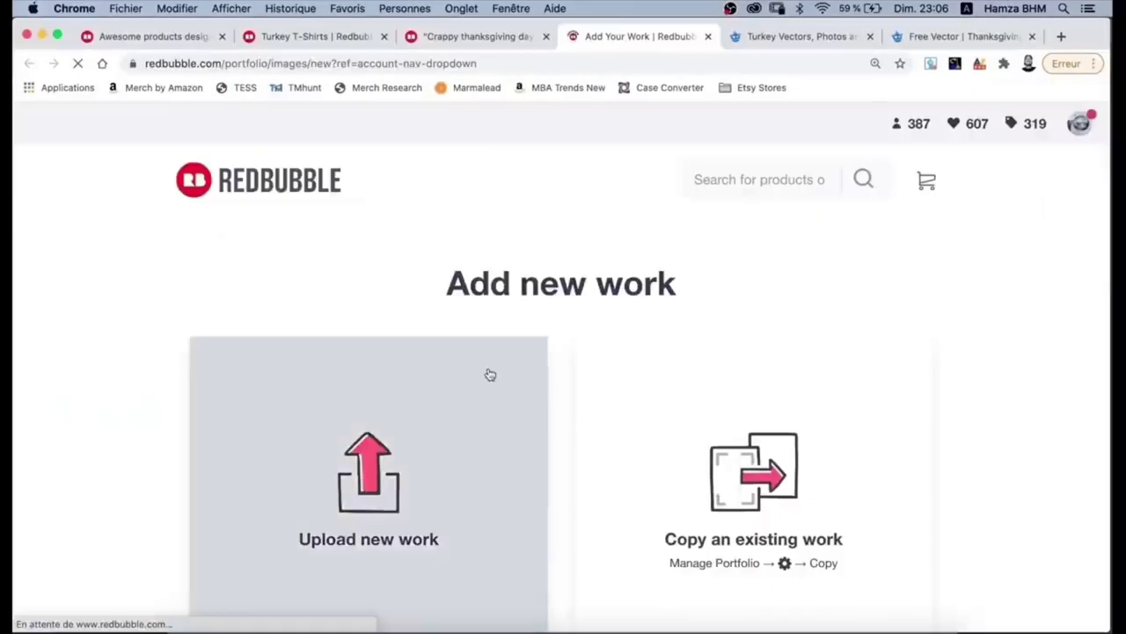
pyautogui.click(490, 375)
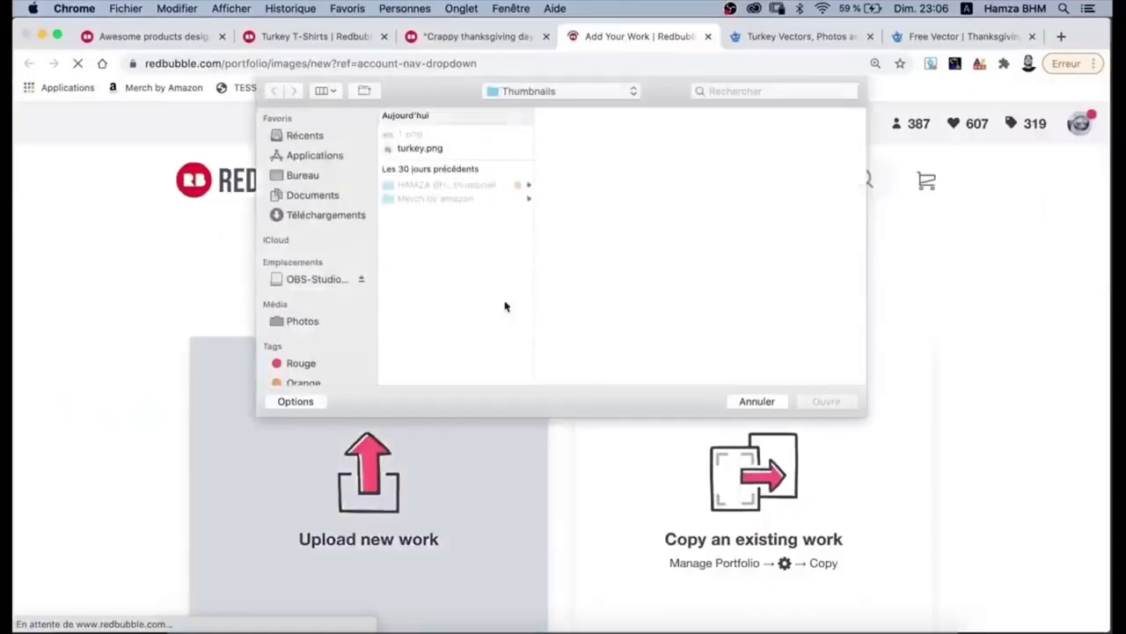
pyautogui.click(436, 149)
pyautogui.doubleClick(435, 150)
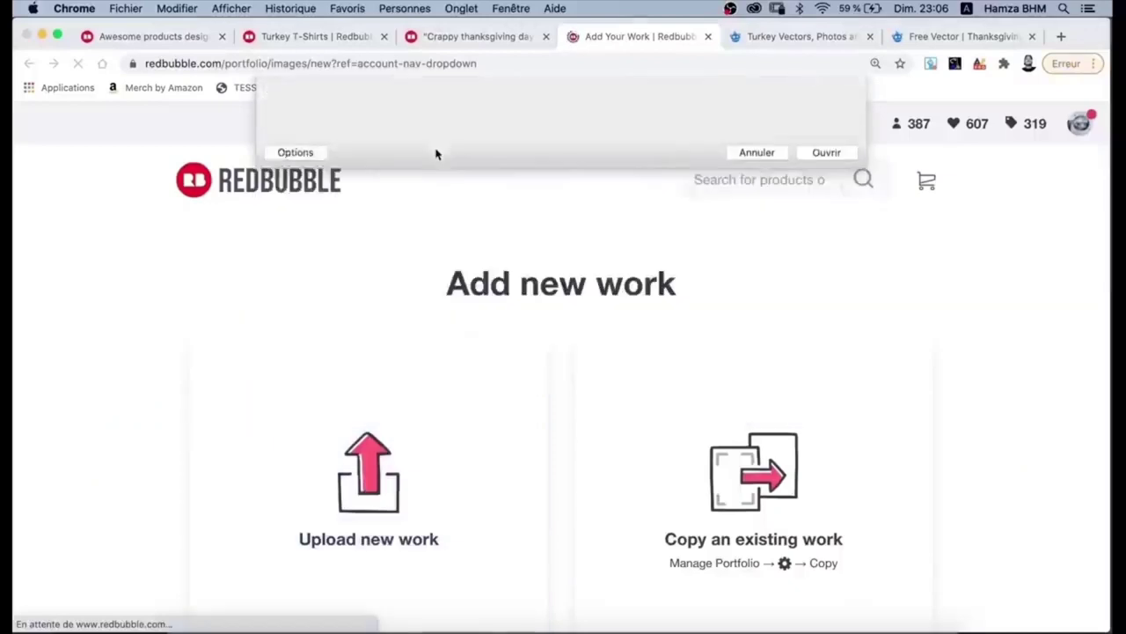
pyautogui.scroll(-5, 338, 414)
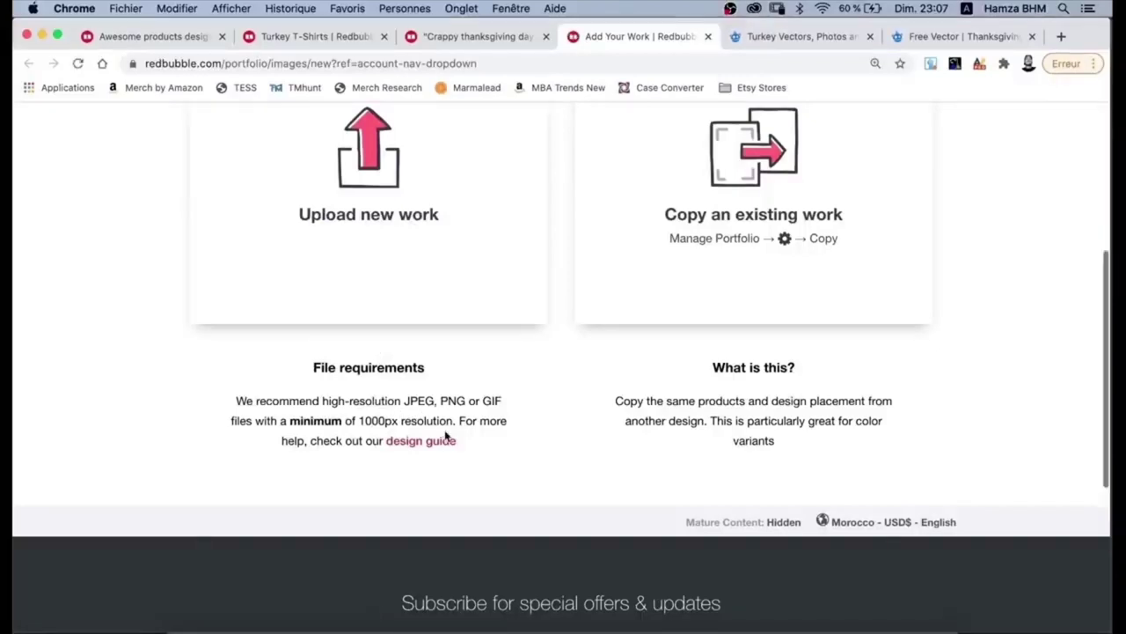
pyautogui.doubleClick(452, 400)
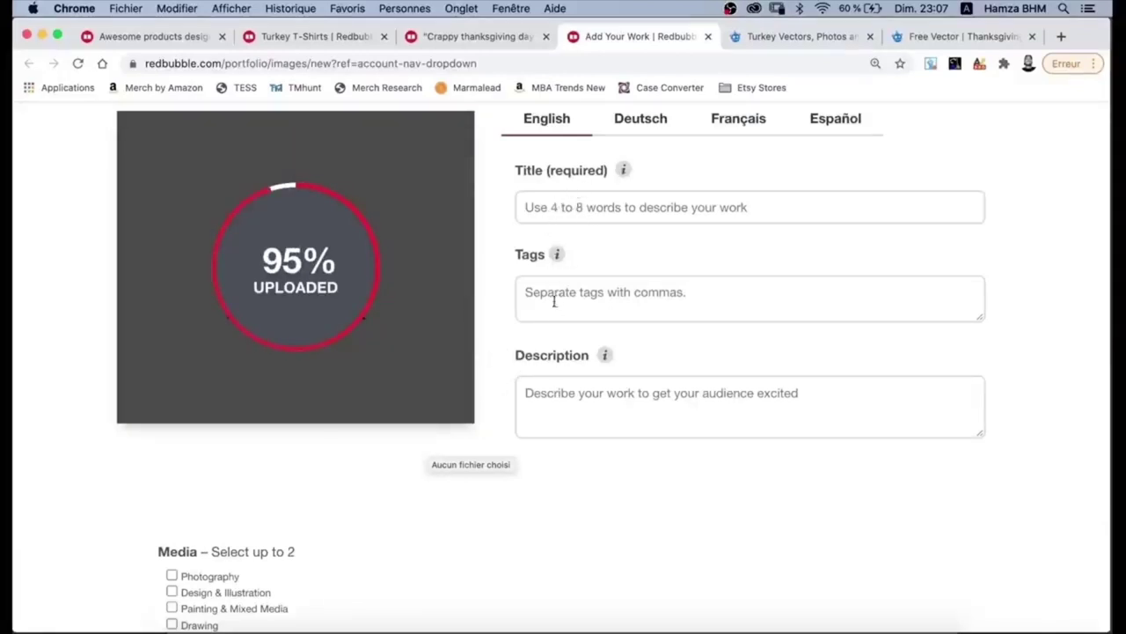
# - Examine the product tags on the competing "Crappy thanksgiving day 2020" shirt listing
pyautogui.hotkey('ctrl', 'shift', 'Tab')
pyautogui.scroll(-15, 653, 416)
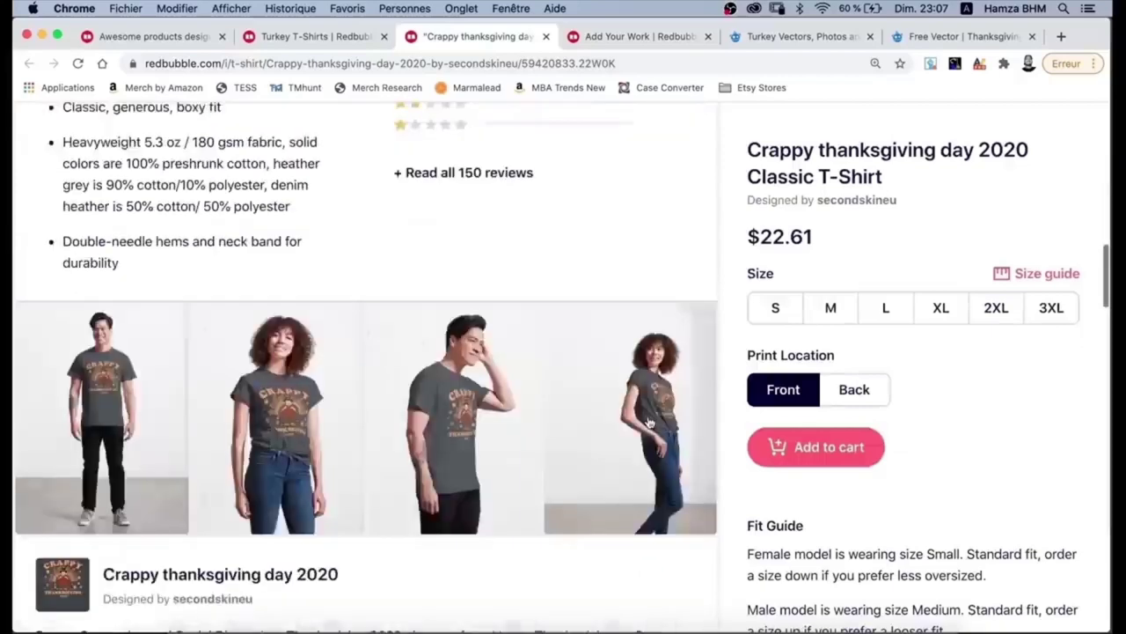
pyautogui.scroll(-10, 737, 410)
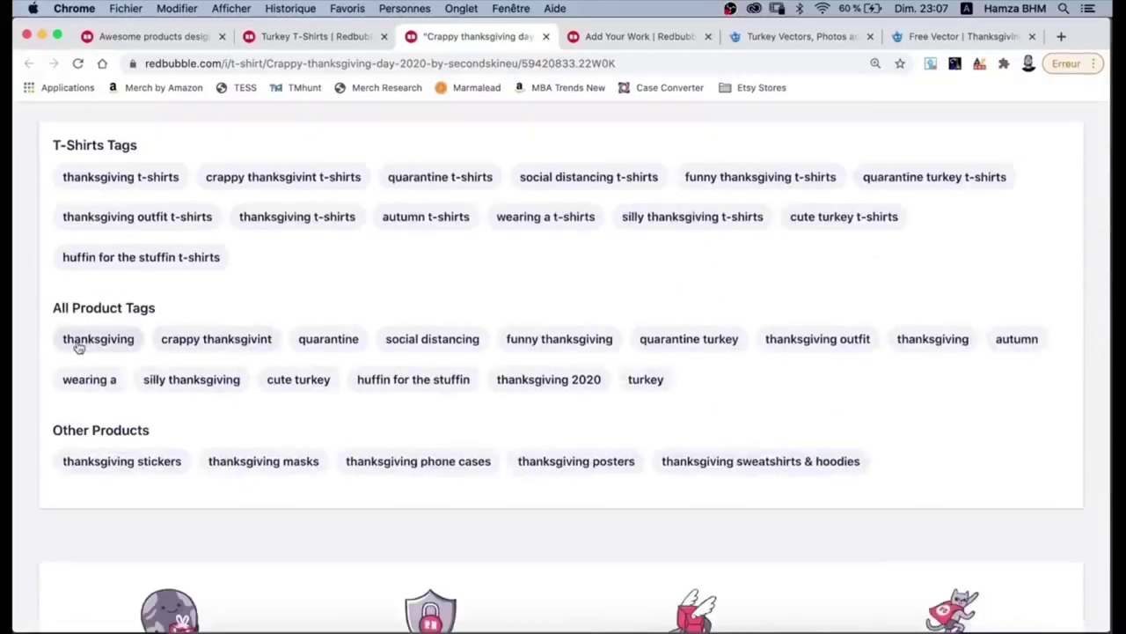
pyautogui.moveTo(734, 395); pyautogui.dragTo(402, 334)
pyautogui.click(692, 377)
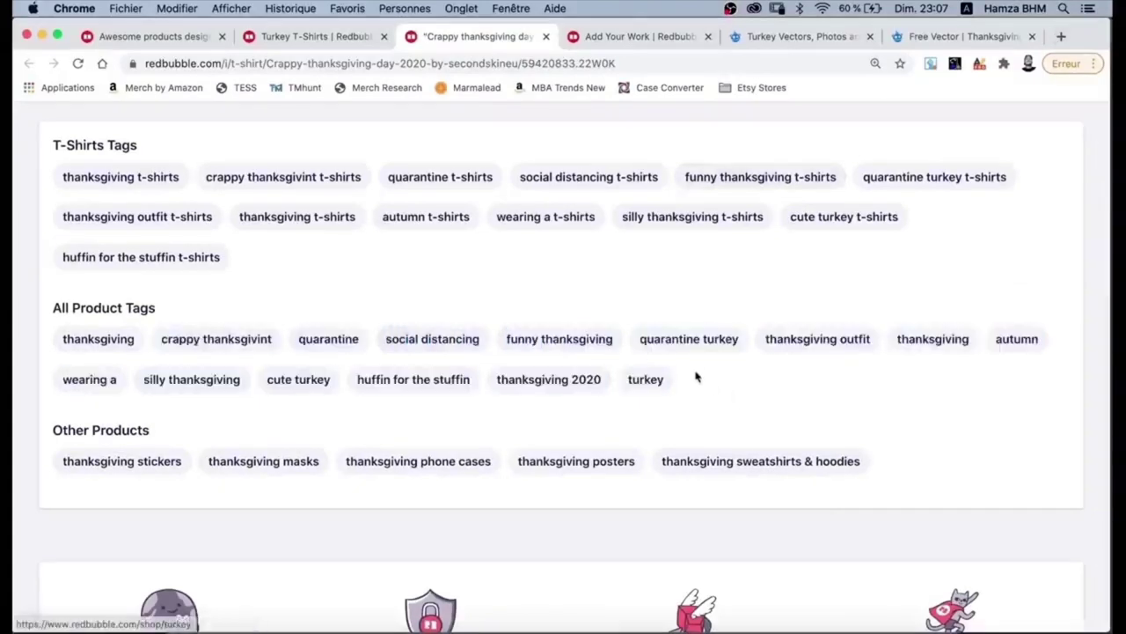
# - Search Google for "allow select and copy extension" in a separate tab, and close that tab
pyautogui.click(1061, 38)
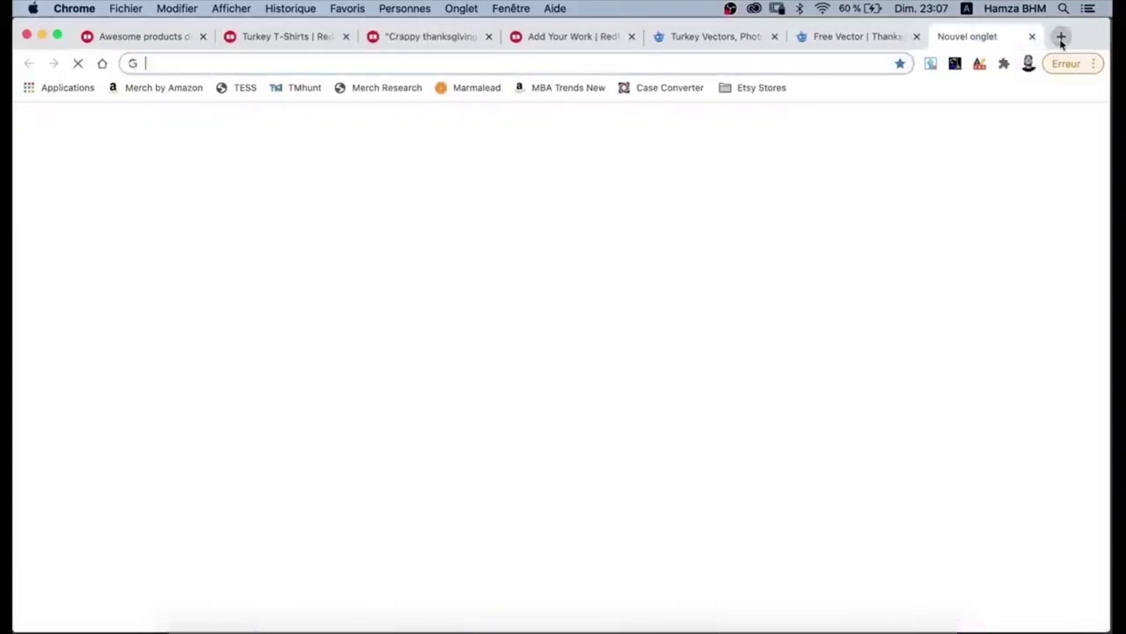
pyautogui.write('allow select')
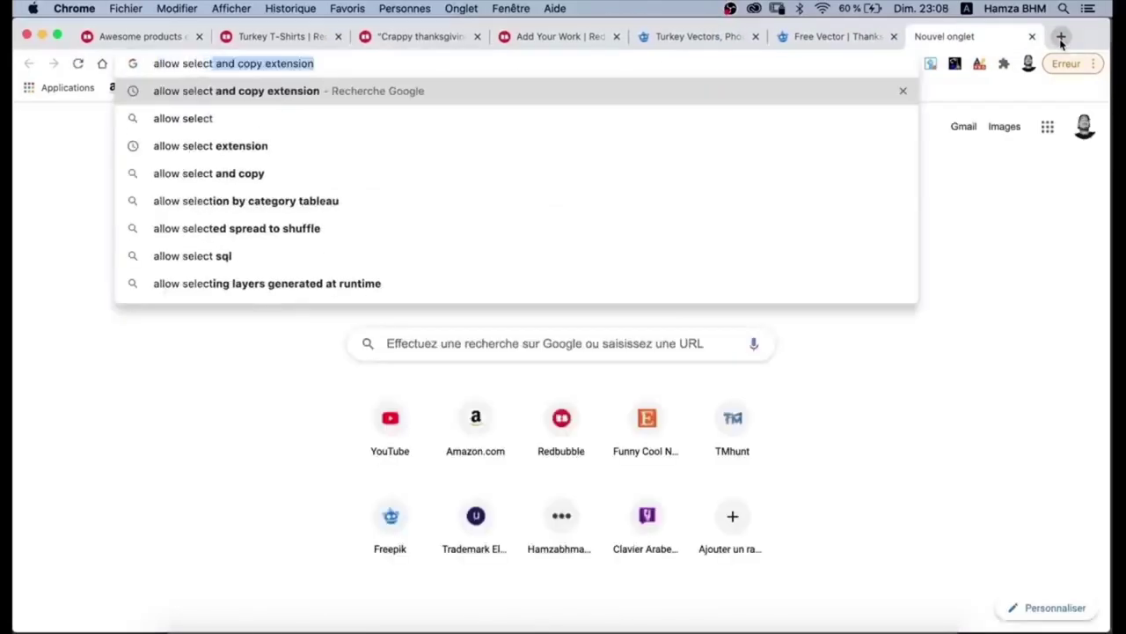
pyautogui.press('Return')
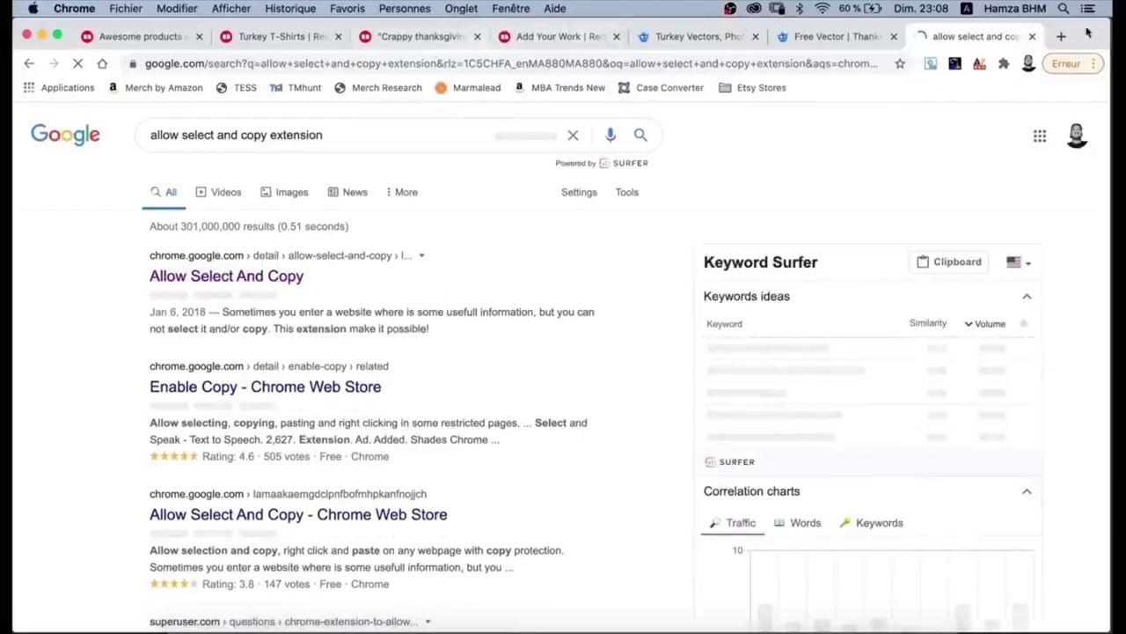
pyautogui.click(1032, 37)
# - Copy all entries under All Product Tags and paste them as column data in delim.co
pyautogui.moveTo(91, 346); pyautogui.dragTo(60, 340)
pyautogui.press('super+c')
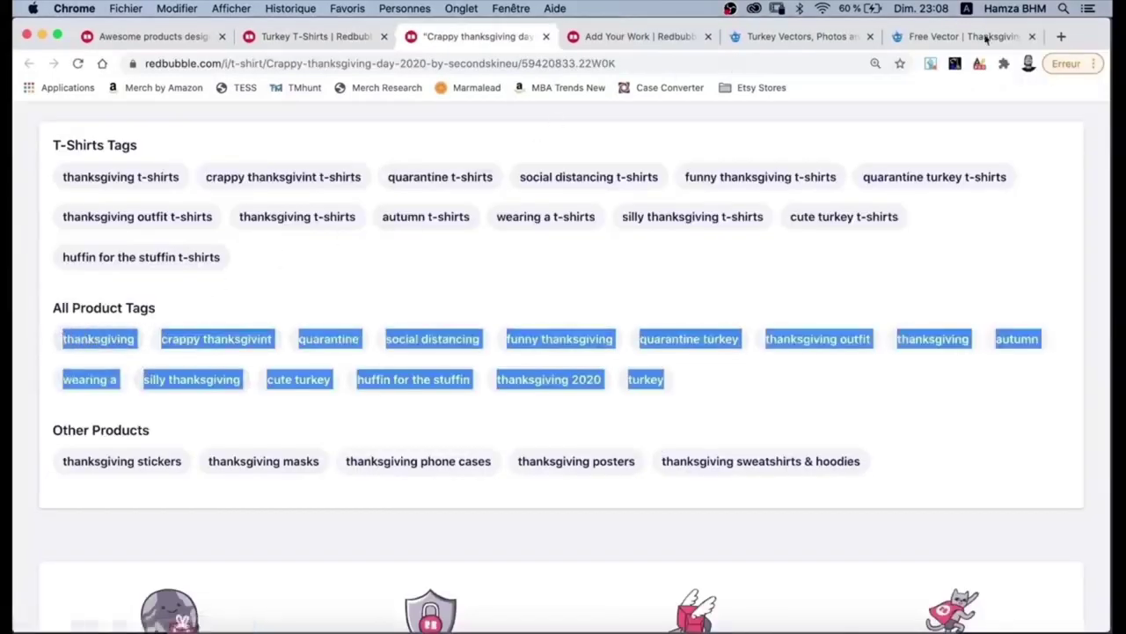
pyautogui.press('super+t')
pyautogui.write('deli')
pyautogui.click(213, 128)
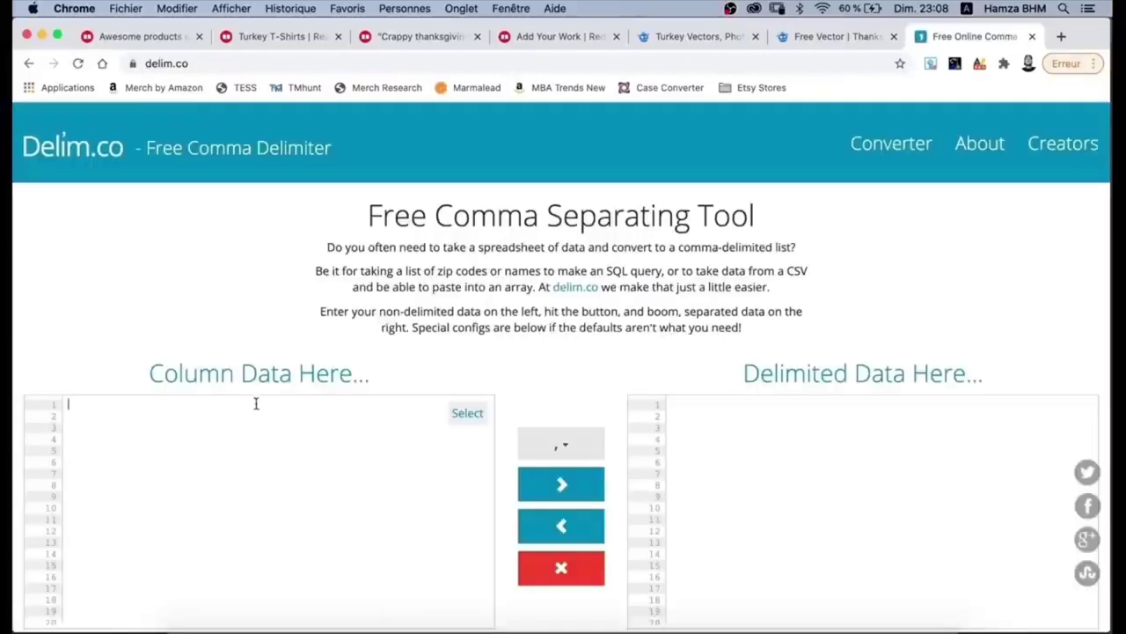
pyautogui.press('super+v')
# - Correct the misspelled "crappy thanksgivint" tag and split it into two lines, crappy and thanksgiving
pyautogui.scroll(-3, 208, 362)
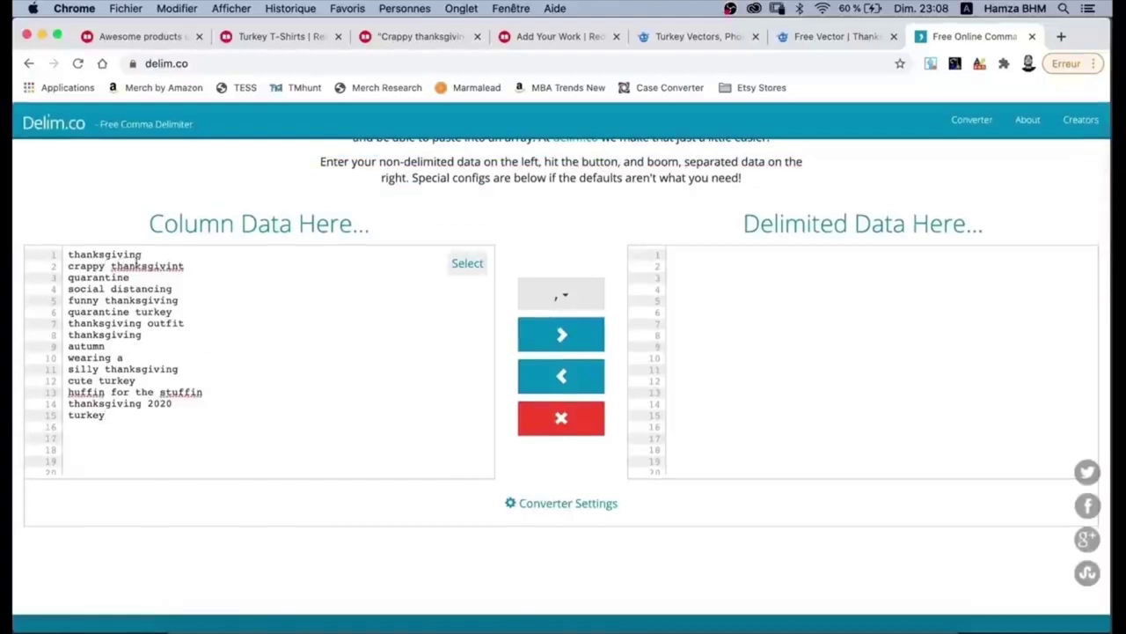
pyautogui.click(183, 265)
pyautogui.press('BackSpace')
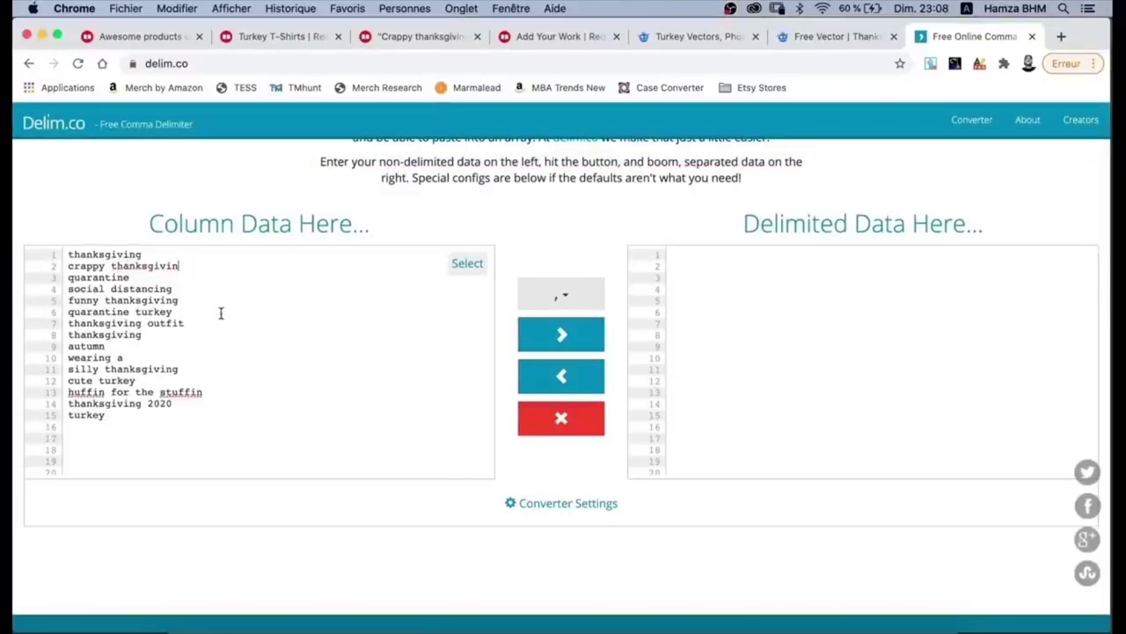
pyautogui.click(110, 266)
pyautogui.press('Return')
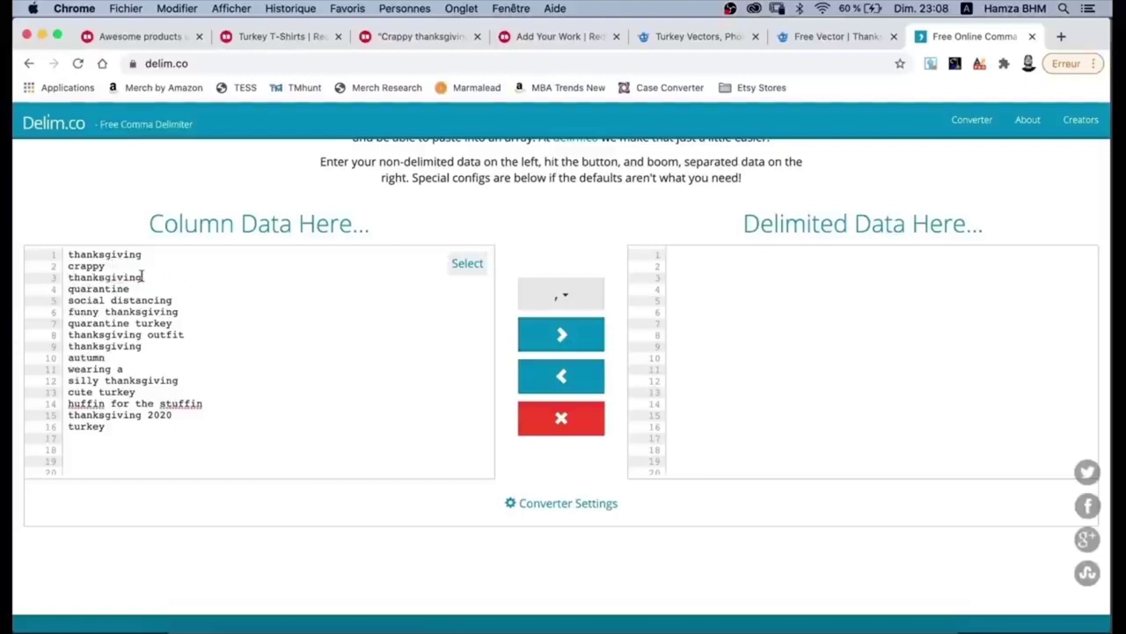
# - Copy the tag list into a TMhunt Split Search, join the lines into continuous text and run the trademark search
pyautogui.press('super+a')
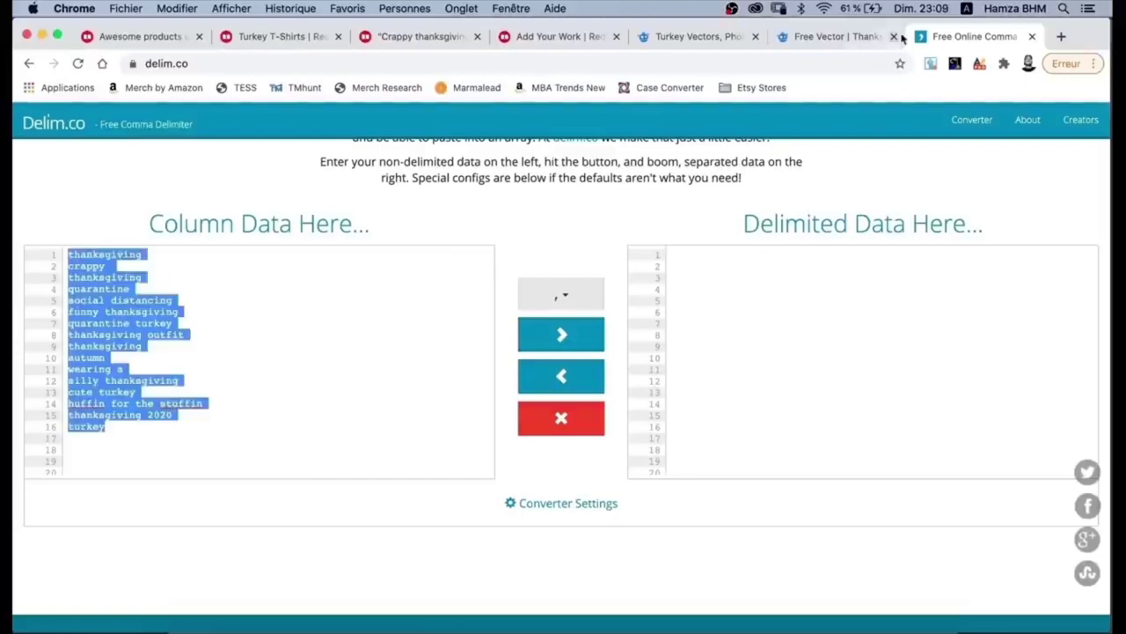
pyautogui.click(1060, 39)
pyautogui.write('tmhunt')
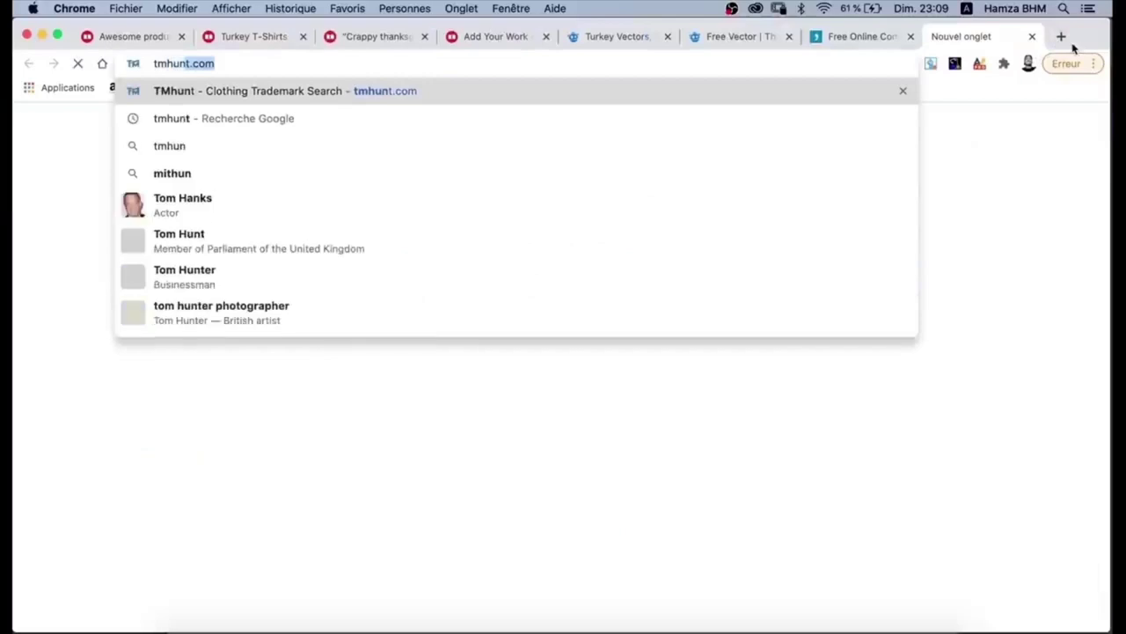
pyautogui.press('Return')
pyautogui.click(355, 269)
pyautogui.click(344, 322)
pyautogui.press('super+v')
pyautogui.click(220, 315)
pyautogui.press('BackSpace')
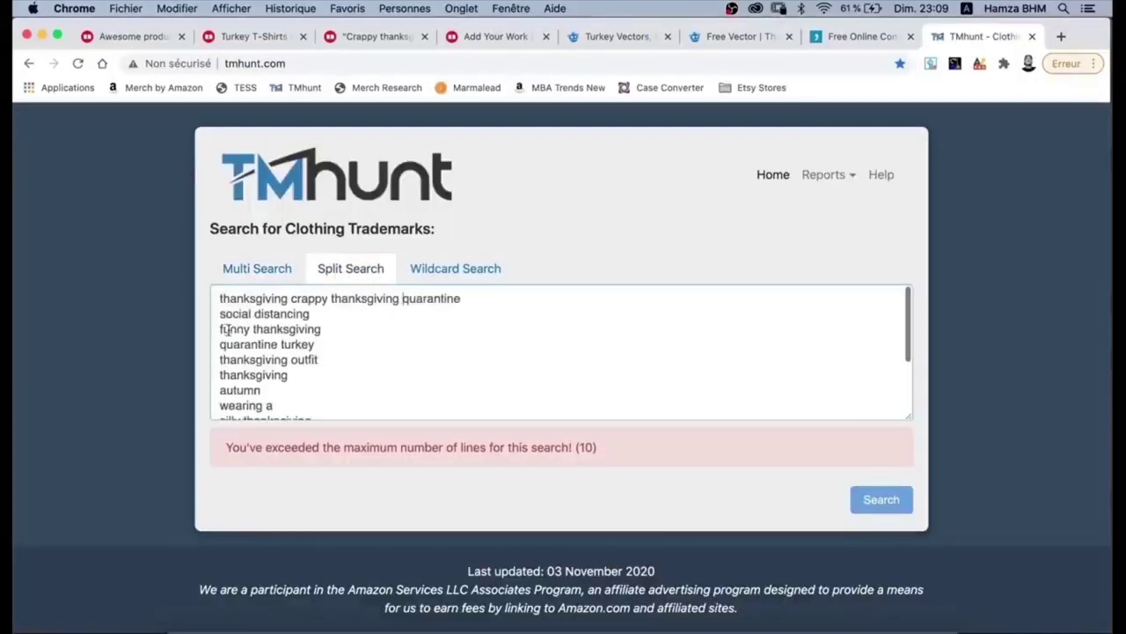
pyautogui.click(880, 440)
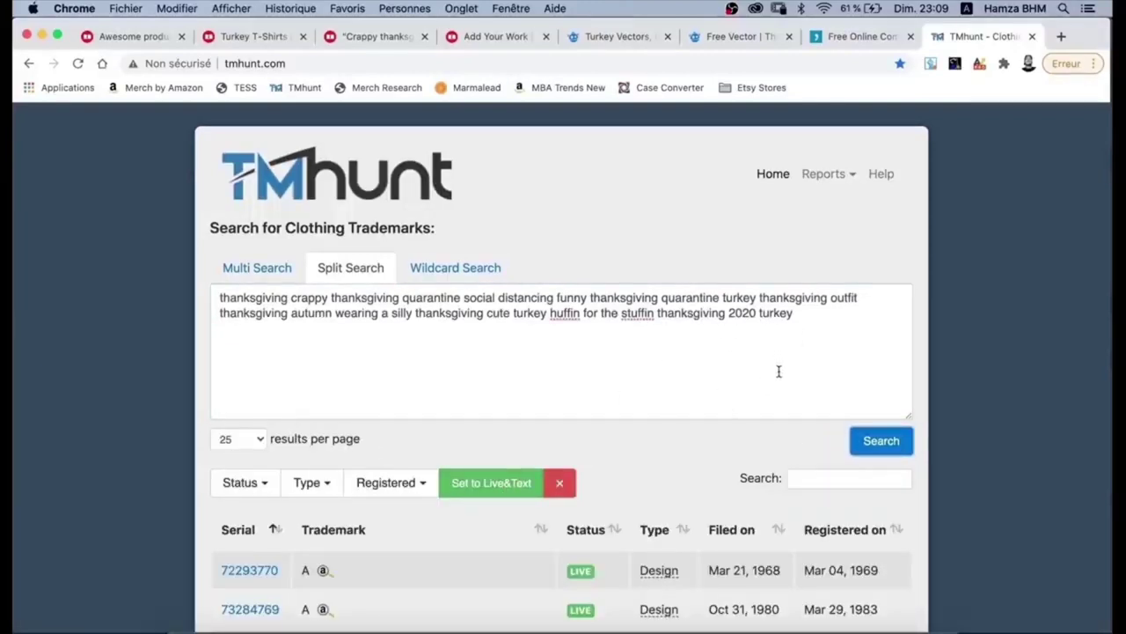
# - Filter the trademark results to Live & Text and check the registration status of the SOCIAL DISTANCING entries
pyautogui.click(498, 472)
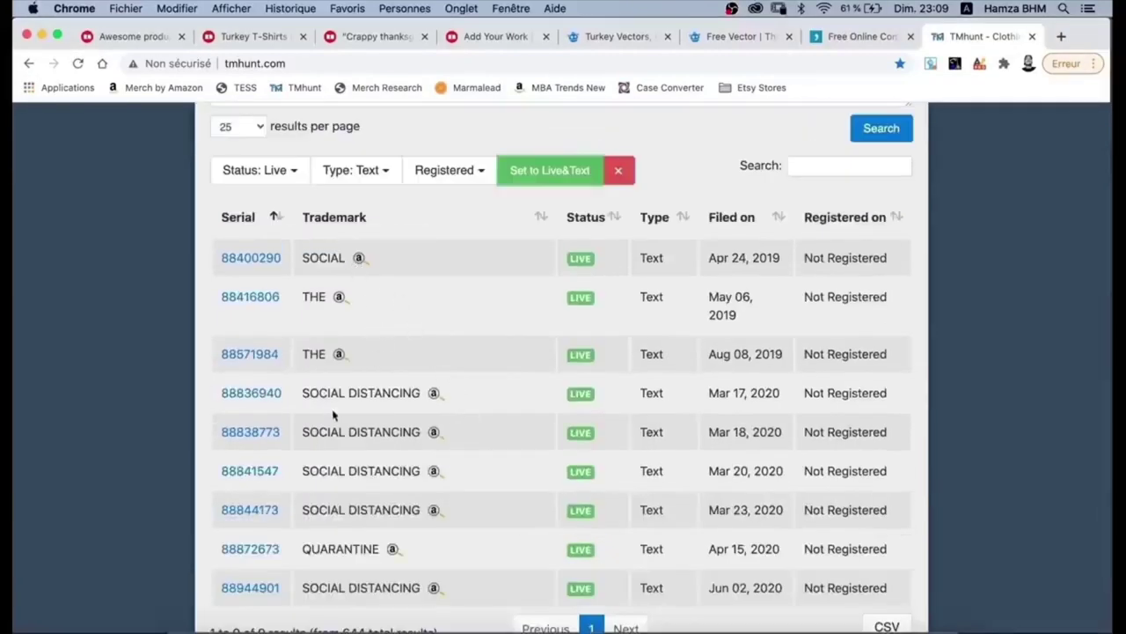
pyautogui.moveTo(303, 396); pyautogui.dragTo(420, 393)
pyautogui.moveTo(885, 393); pyautogui.dragTo(814, 405)
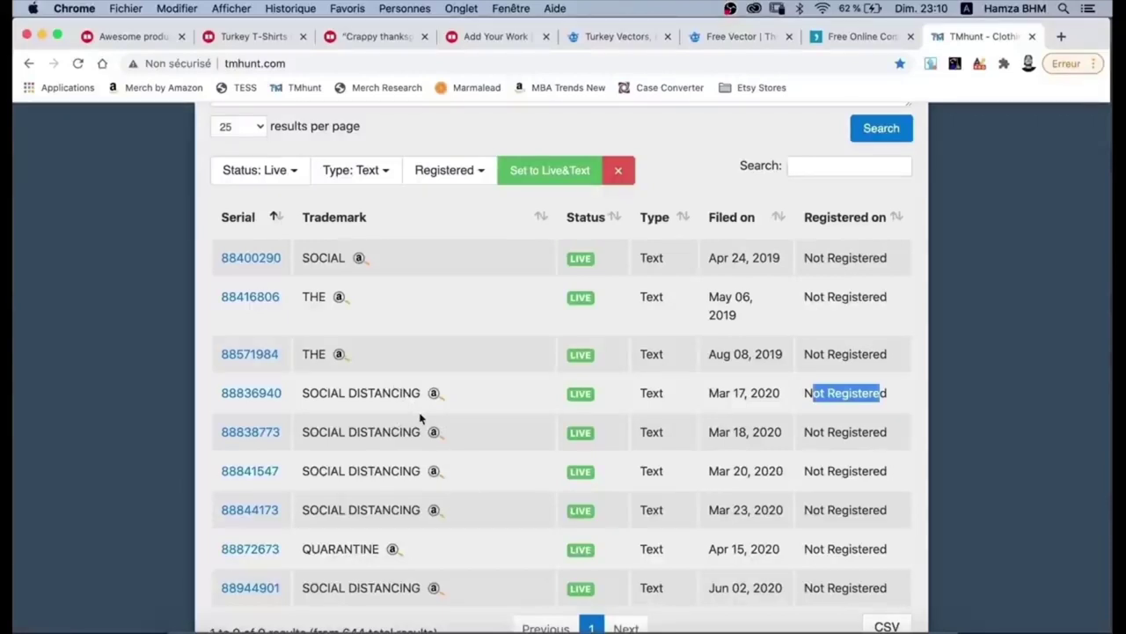
pyautogui.moveTo(302, 392); pyautogui.dragTo(411, 393)
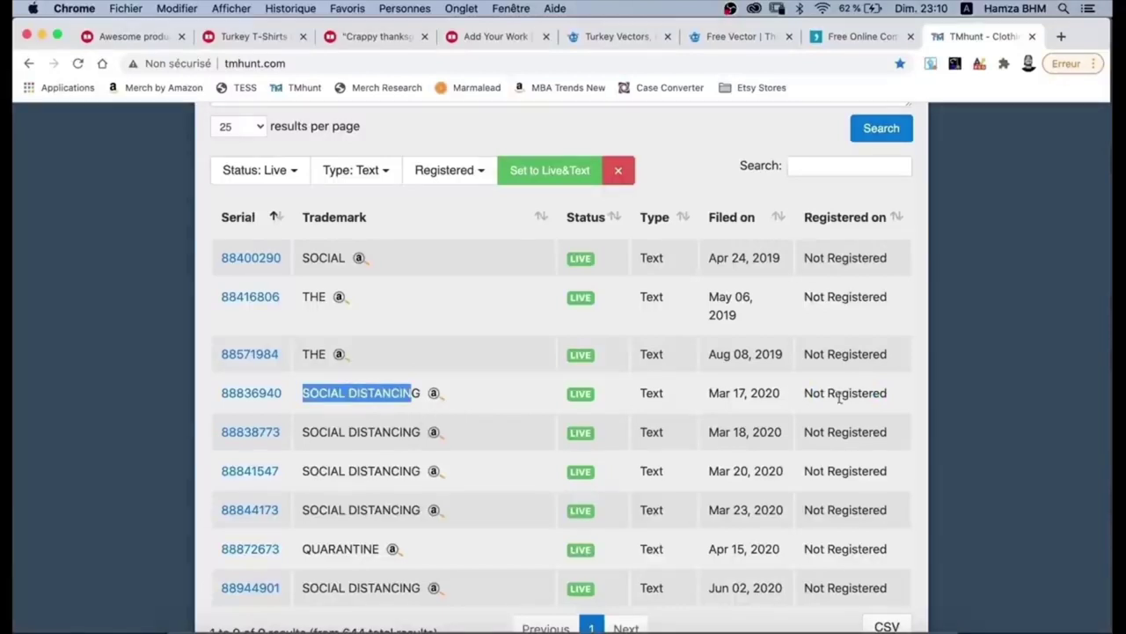
pyautogui.moveTo(889, 402); pyautogui.dragTo(803, 398)
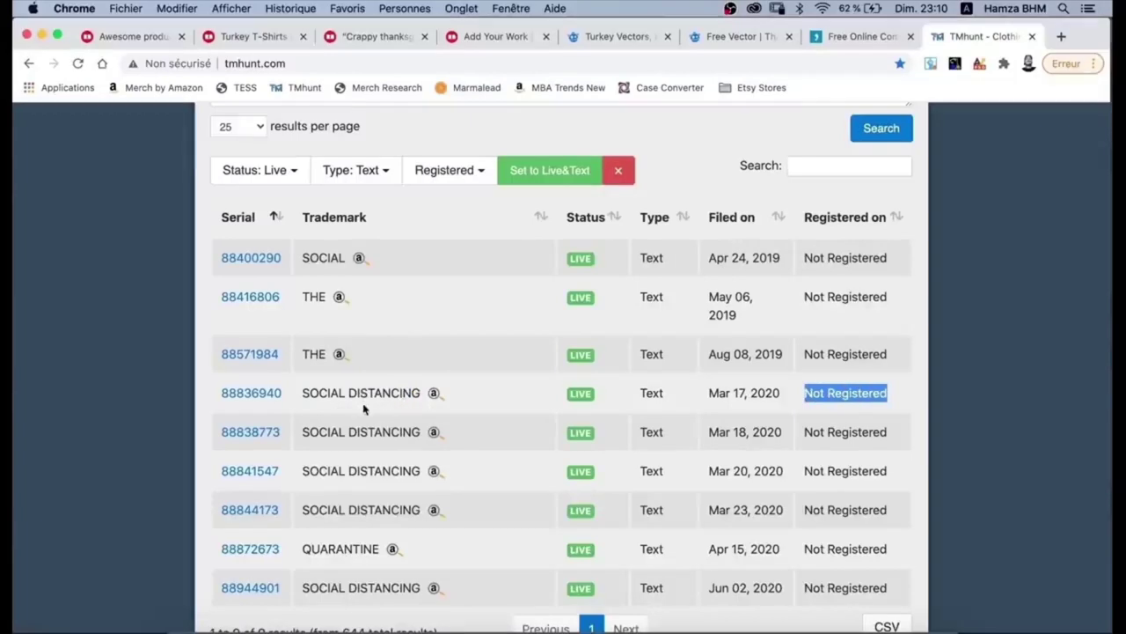
# - Convert the delim.co tag list to comma-separated text and paste it into the Tags of the Redbubble upload
pyautogui.hotkey('ctrl', 'shift', 'Tab')
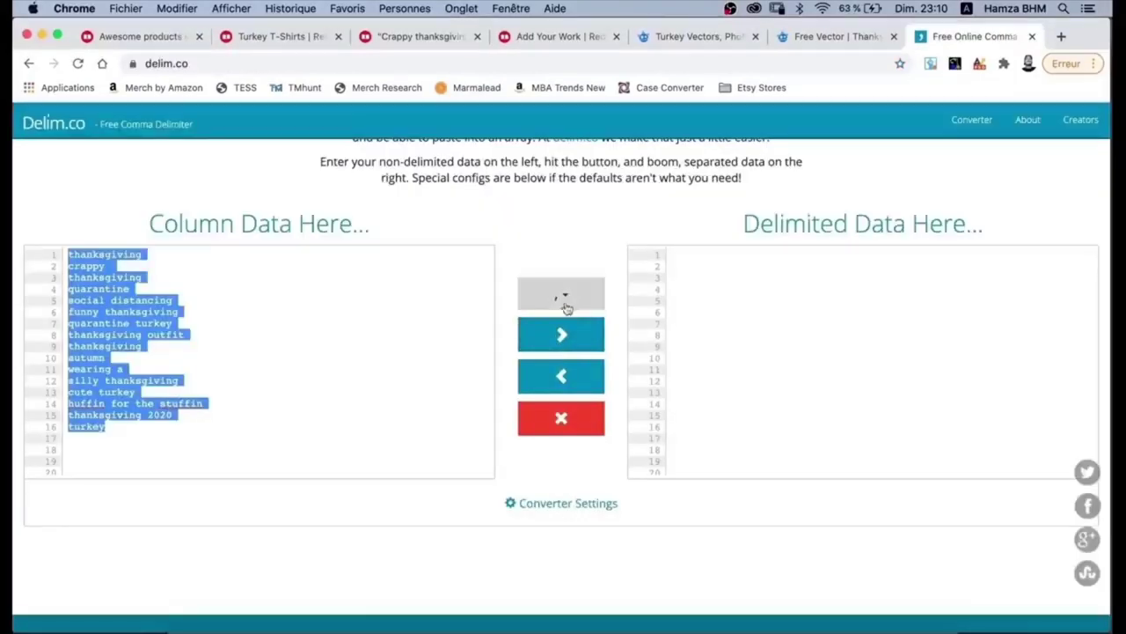
pyautogui.click(558, 337)
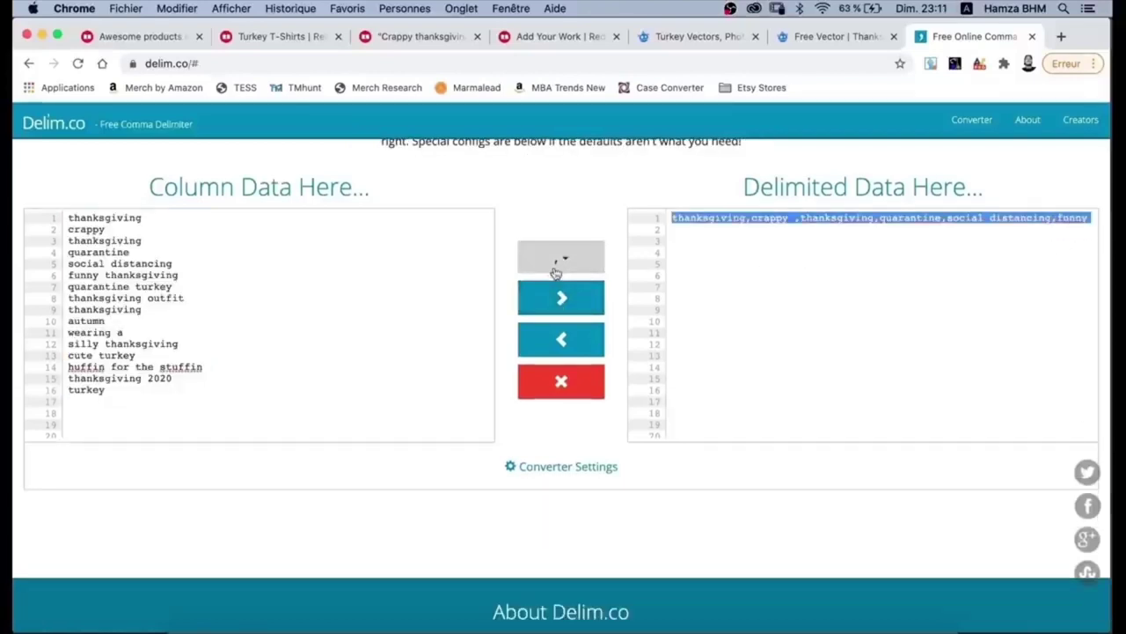
pyautogui.click(554, 36)
pyautogui.click(578, 297)
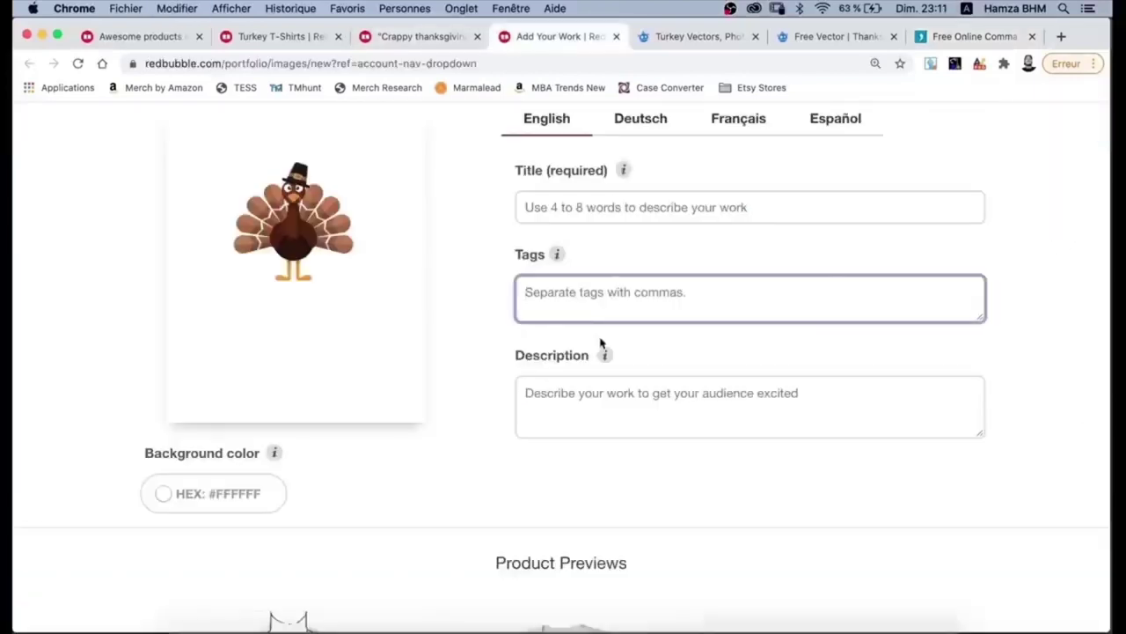
pyautogui.write('thanksgiving,crappy ,thanksgiving,quarantine,social distancing,funny thanksgiving,quarantine turkey,thanksgiving outfit,thanksgiving,autumn,wearing a,silly thanksgiving,cute turkey,huffin for the stuffin,thanksgiving 2020,turkey')
# - Arrange TMhunt in its own narrow window beside the Redbubble turkey T-shirt results and choose Split Search
pyautogui.click(282, 36)
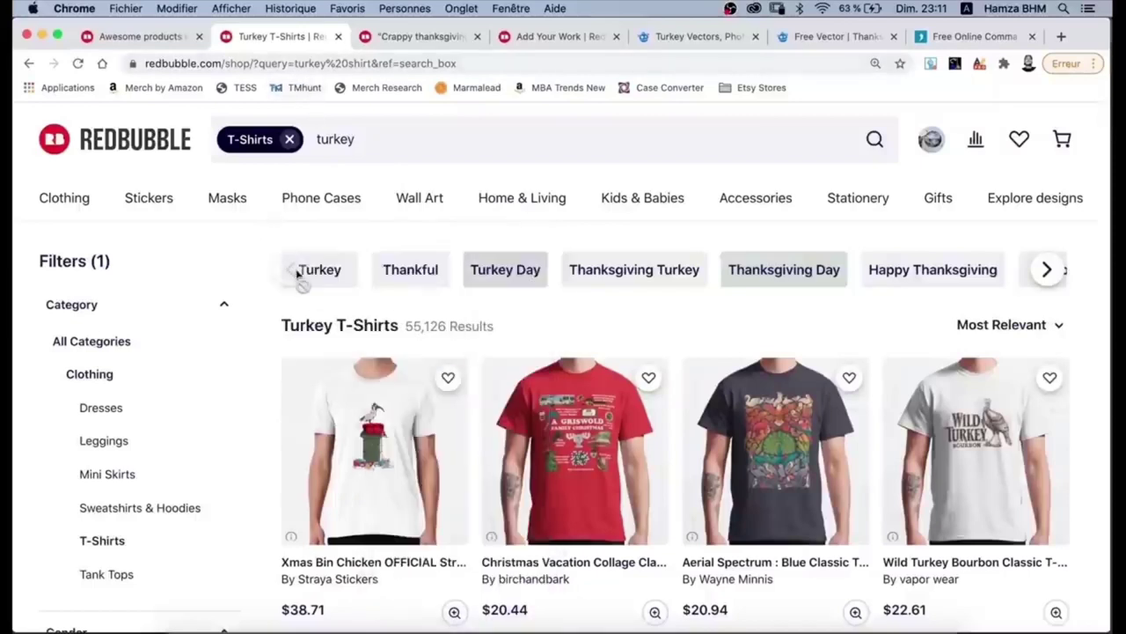
pyautogui.hotkey('ctrl', 'alt', 'Left')
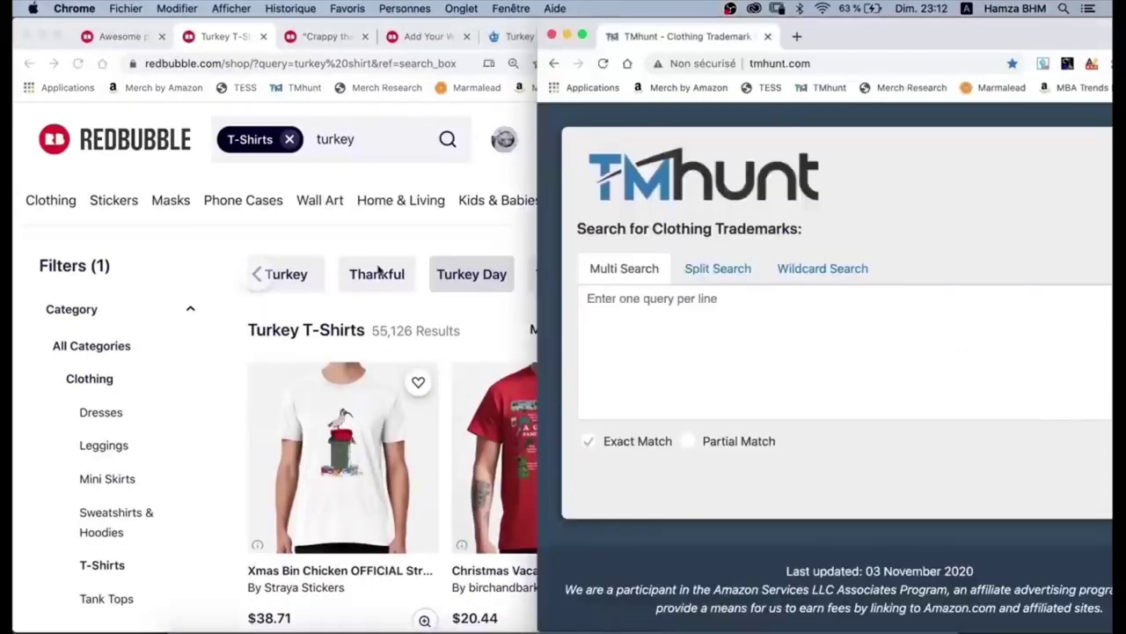
pyautogui.moveTo(870, 48); pyautogui.dragTo(764, 59)
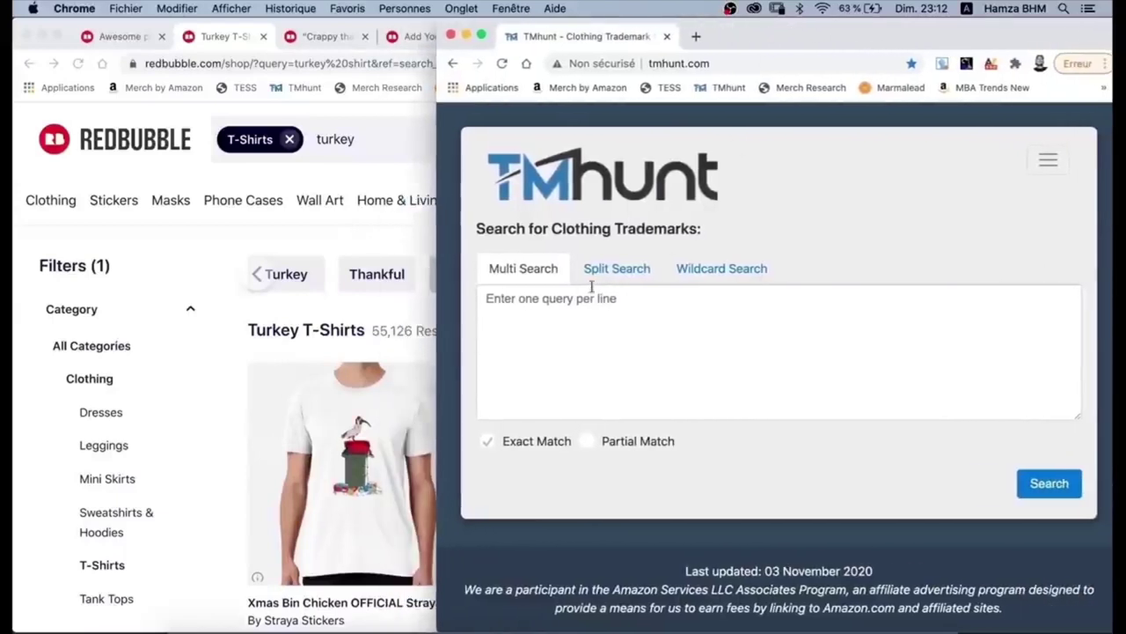
pyautogui.click(616, 270)
pyautogui.moveTo(438, 334); pyautogui.dragTo(725, 334)
# - Run a TMhunt Split Search on "thankful turkey day thanksgiving turkey gobble thanksgiving dinner" and check the trademark results
pyautogui.write('thankful, turkey day, thanks')
pyautogui.press('super+a')
pyautogui.write('thankful turkey day thanksgiving turkey')
pyautogui.click(685, 274)
pyautogui.click(685, 274)
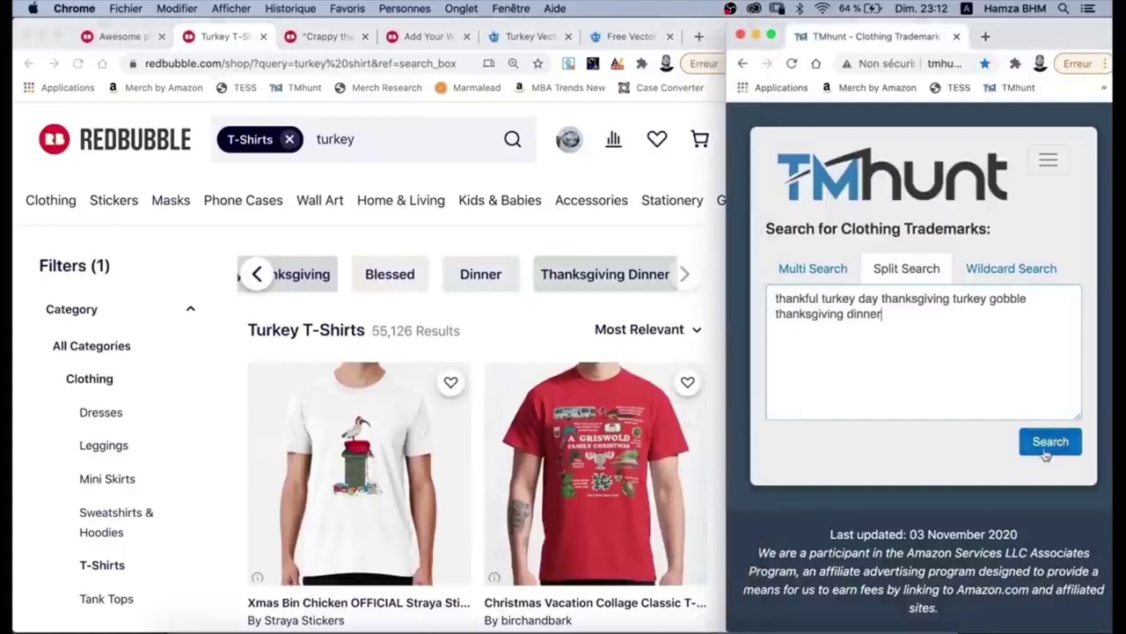
pyautogui.click(1030, 444)
pyautogui.scroll(-3, 930, 448)
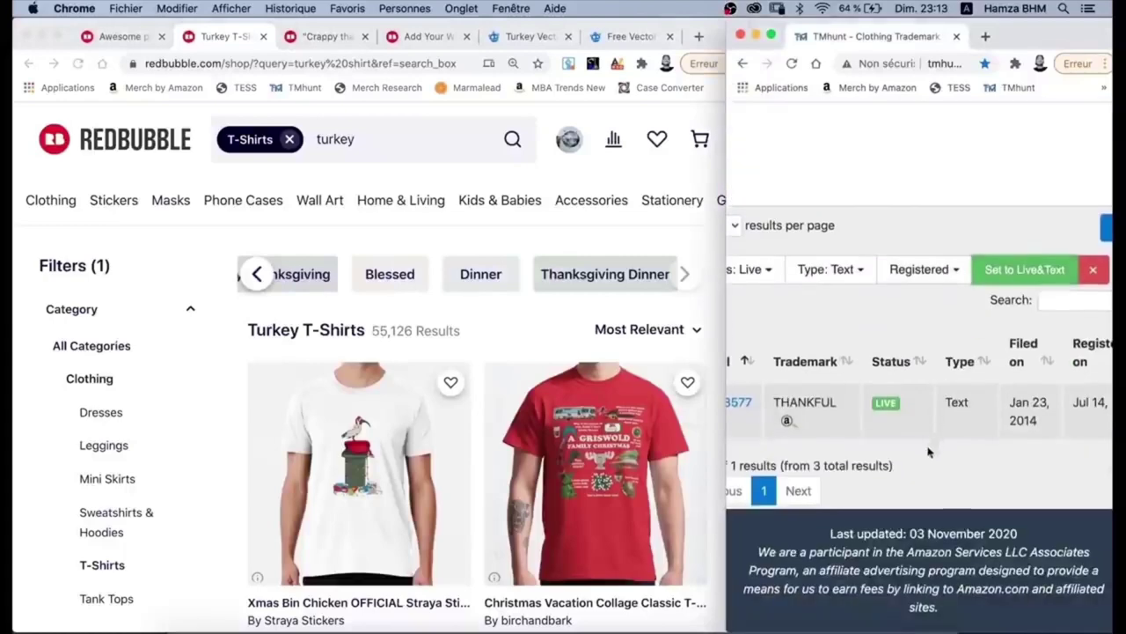
# - Separate the searched terms with commas and append "thankful, turkey day, thanksgiving, turkey, gobble, thanksgiving dinner" to the Redbubble upload's Tags
pyautogui.scroll(3, 845, 369)
pyautogui.moveTo(722, 344); pyautogui.dragTo(640, 345)
pyautogui.write(',')
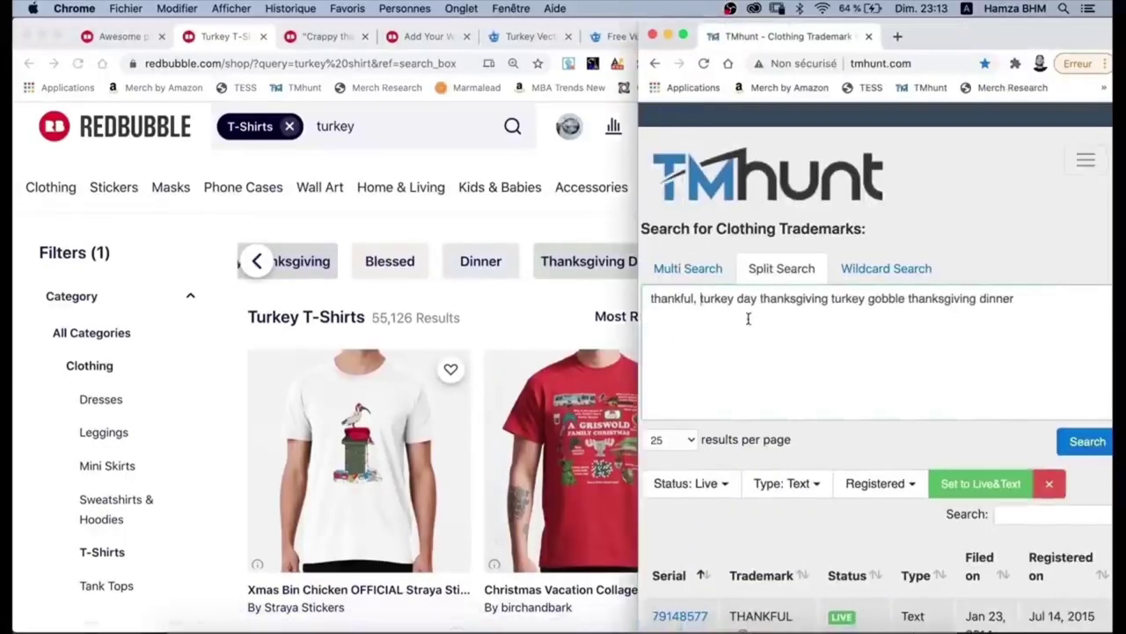
pyautogui.press('BackSpace')
pyautogui.press('BackSpace')
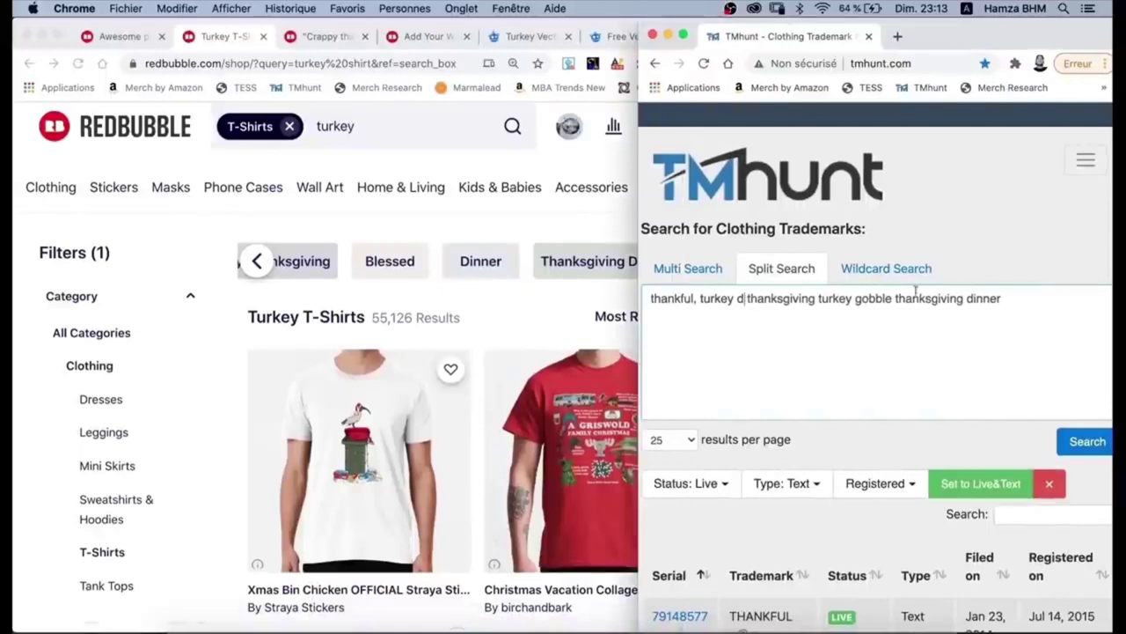
pyautogui.press('super+a')
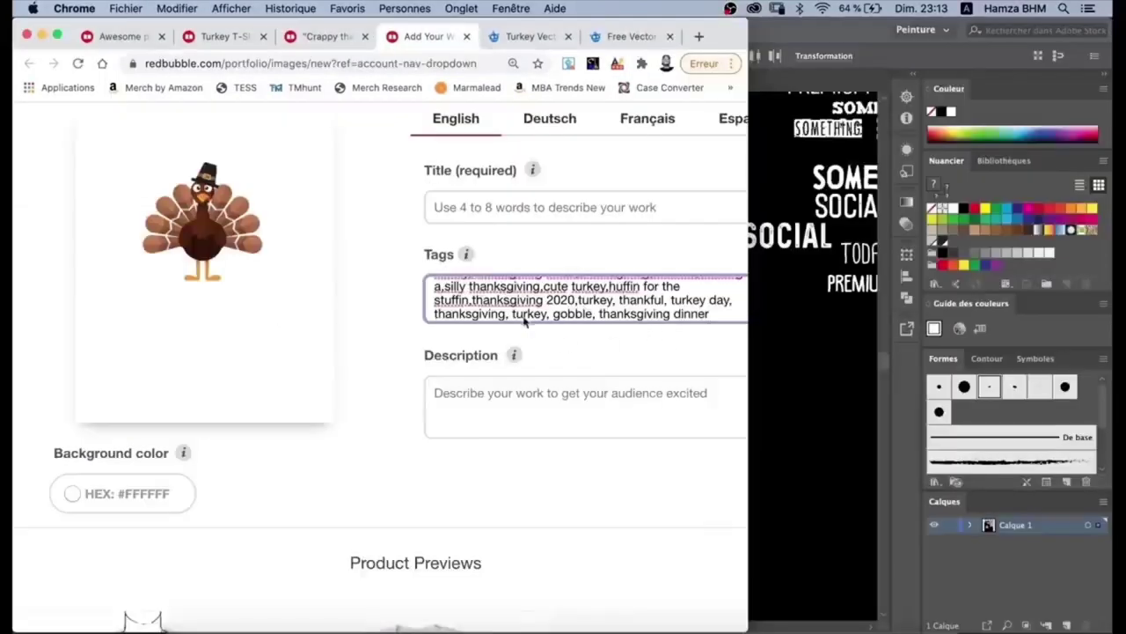
# - Fill in the title "Funny Thanksgiving Mom Gift Crappy Design Social Distancing Gift for Wife Mother" and widen the upload window
pyautogui.click(471, 205)
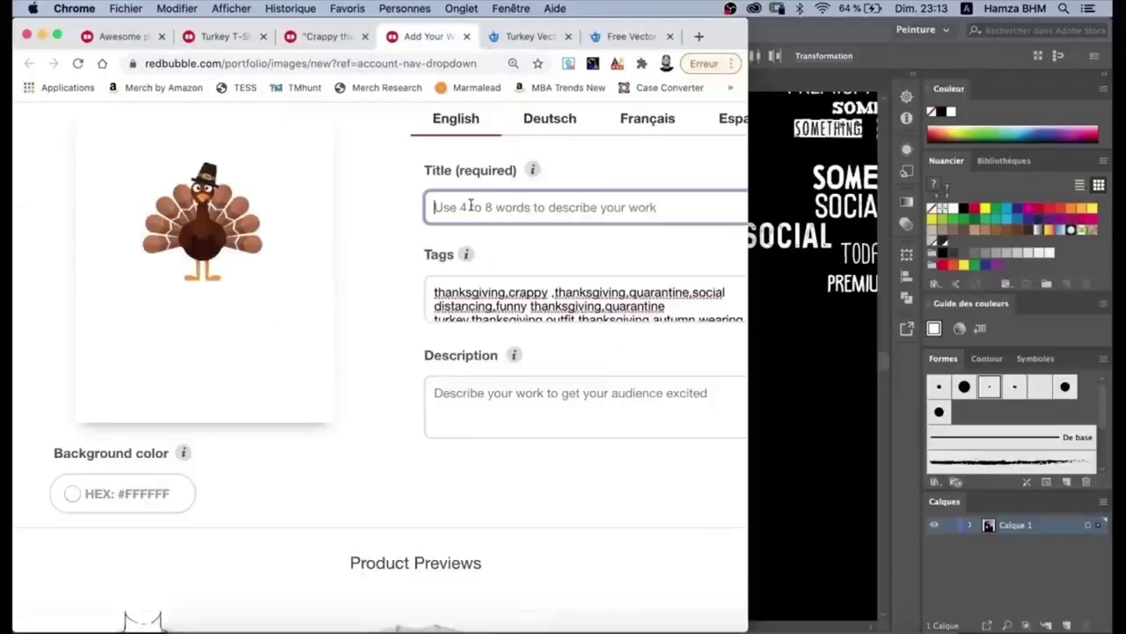
pyautogui.press('super+v')
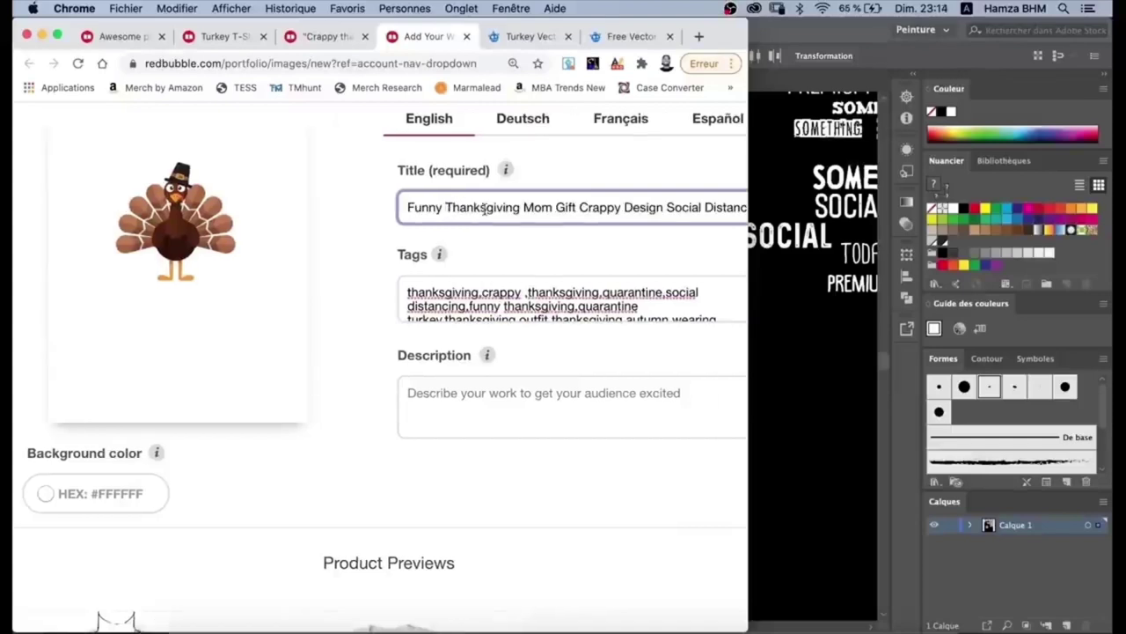
pyautogui.doubleClick(751, 229)
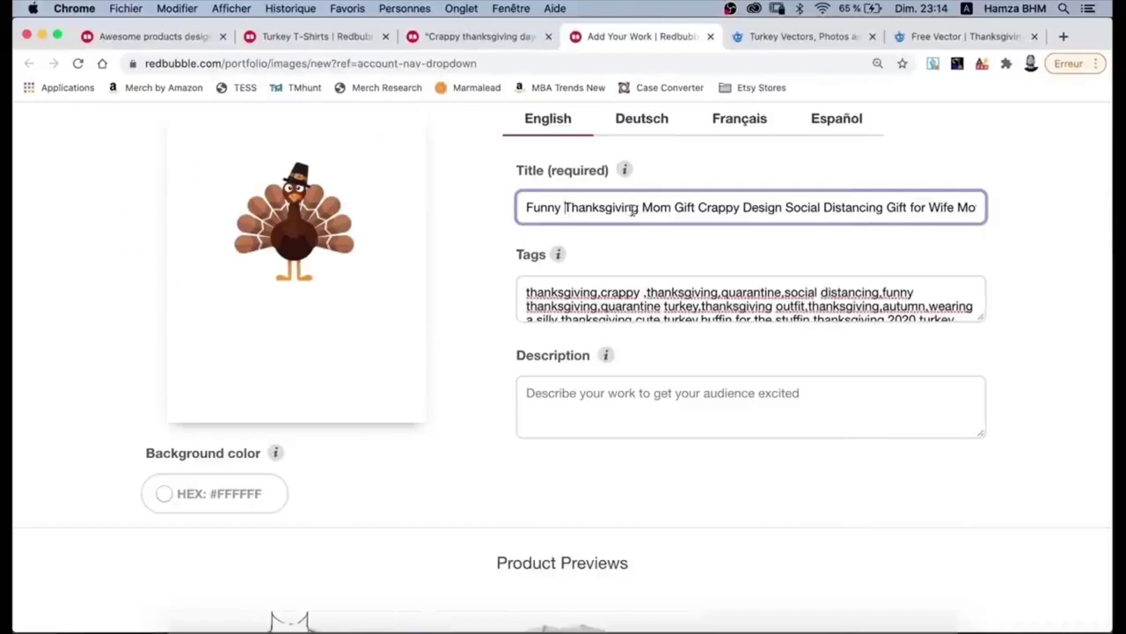
# - Review the title's wording phrase by phrase, from "Funny Thanksgiving" through the gift keywords for wife and mother
pyautogui.scroll(-5, 705, 245)
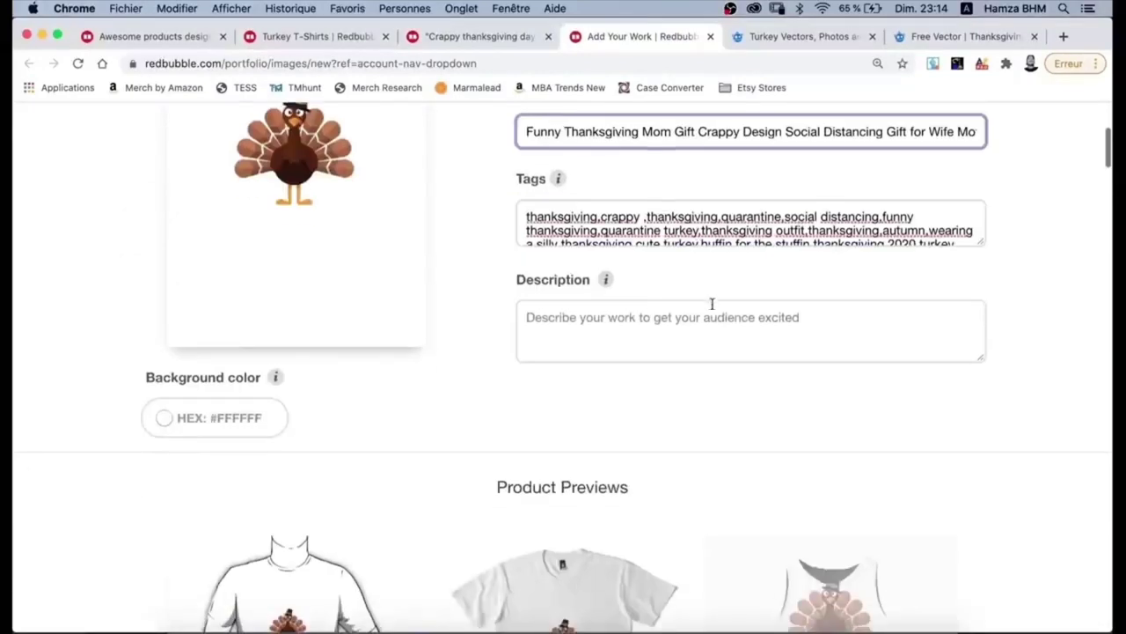
pyautogui.scroll(5, 780, 243)
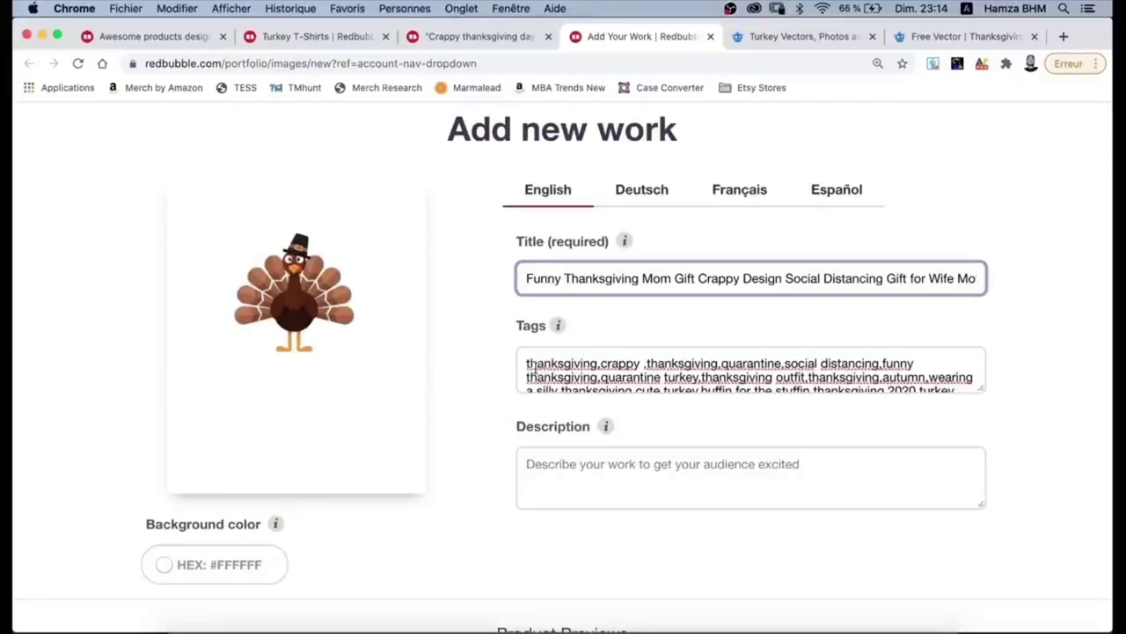
pyautogui.moveTo(643, 280); pyautogui.dragTo(672, 282)
pyautogui.doubleClick(943, 280)
pyautogui.click(955, 282)
pyautogui.moveTo(607, 278); pyautogui.dragTo(532, 278)
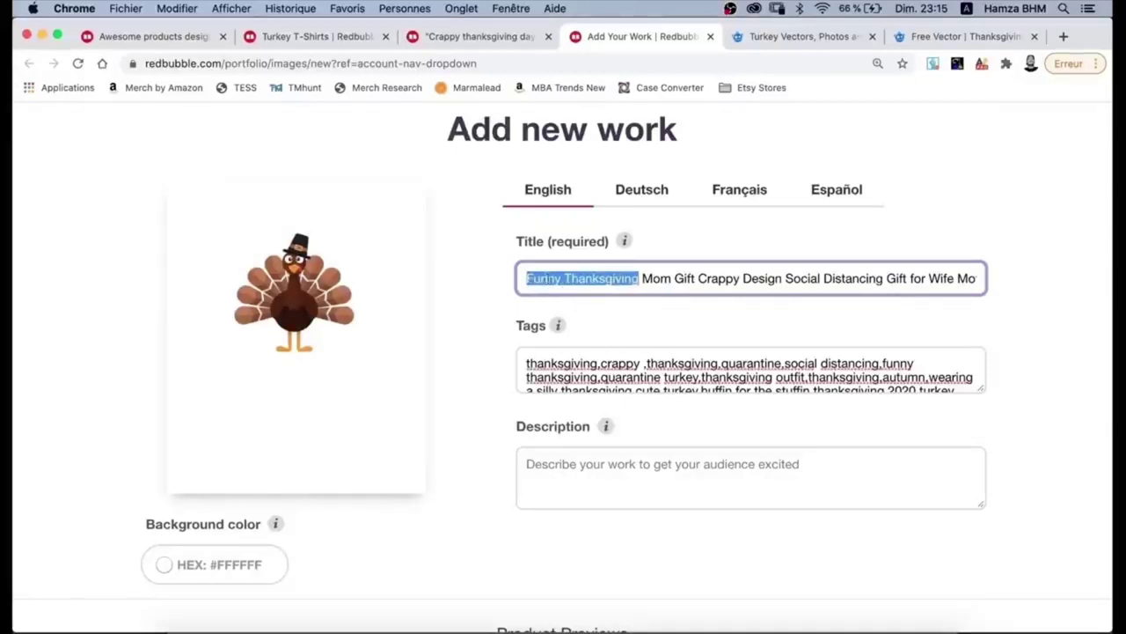
pyautogui.click(634, 278)
pyautogui.doubleClick(540, 278)
pyautogui.doubleClick(619, 288)
pyautogui.doubleClick(656, 278)
pyautogui.doubleClick(686, 281)
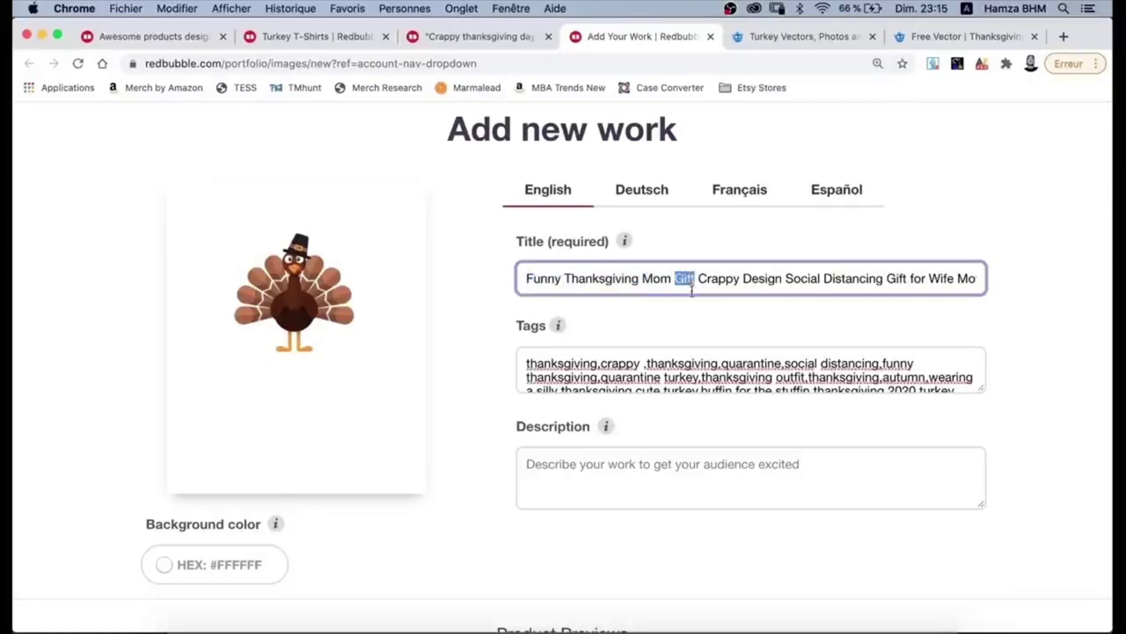
pyautogui.doubleClick(918, 278)
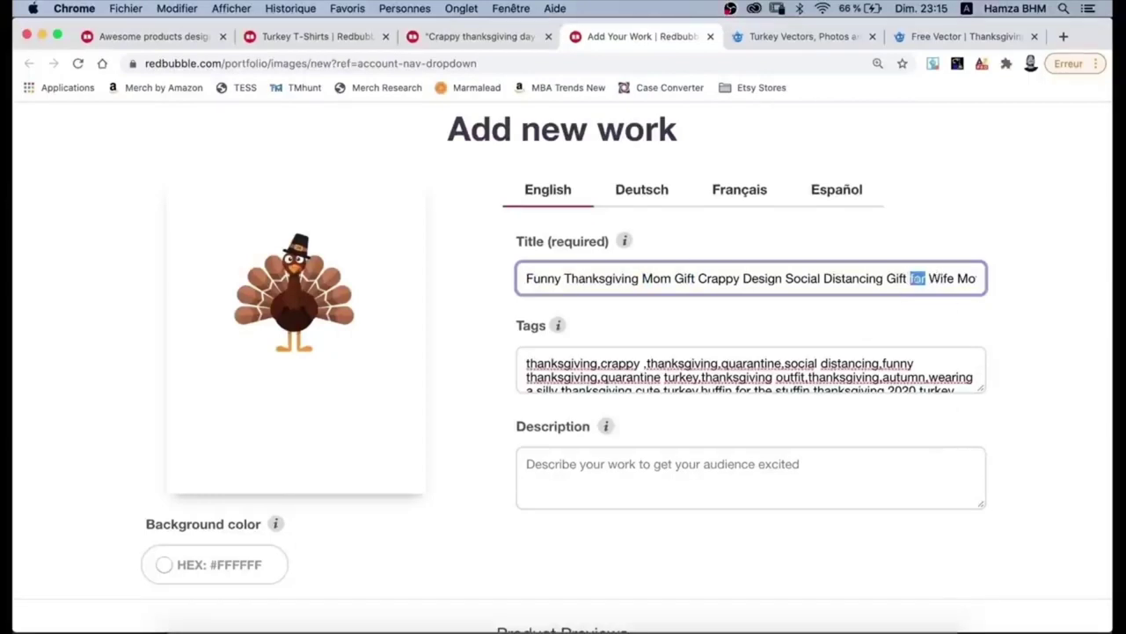
pyautogui.doubleClick(941, 278)
pyautogui.doubleClick(967, 278)
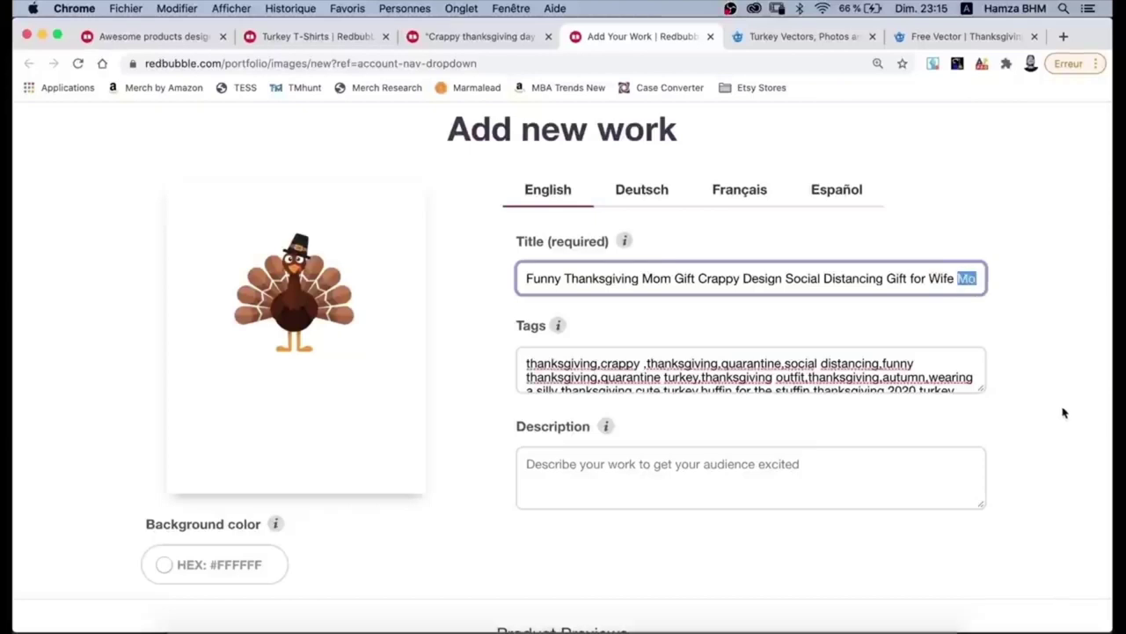
pyautogui.tripleClick(776, 290)
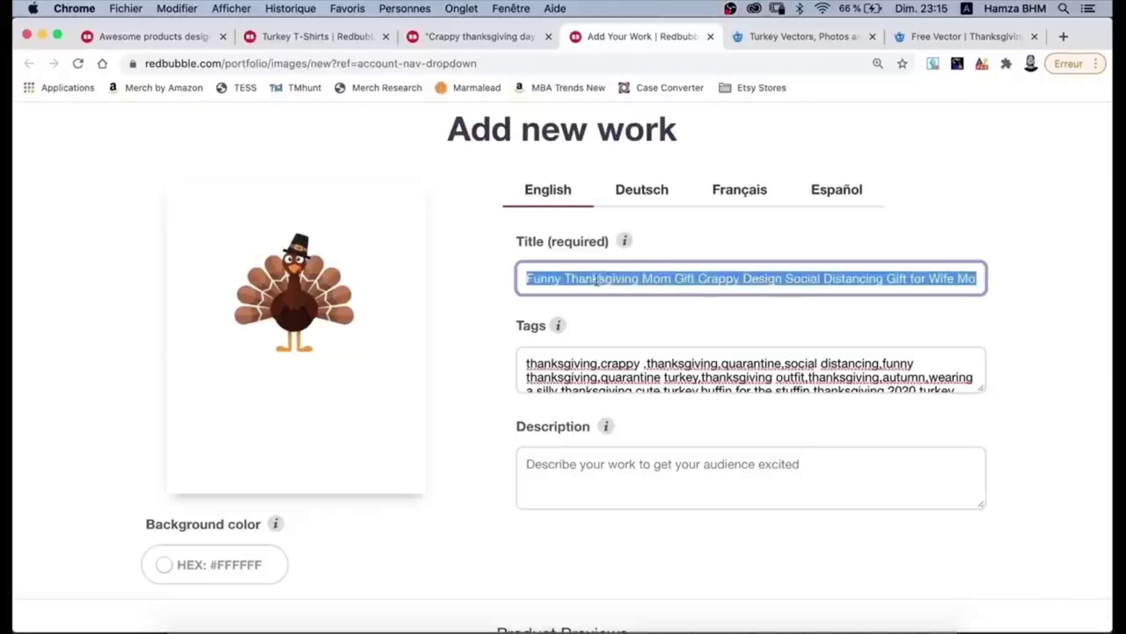
pyautogui.click(596, 280)
pyautogui.doubleClick(758, 278)
pyautogui.doubleClick(917, 278)
pyautogui.click(950, 278)
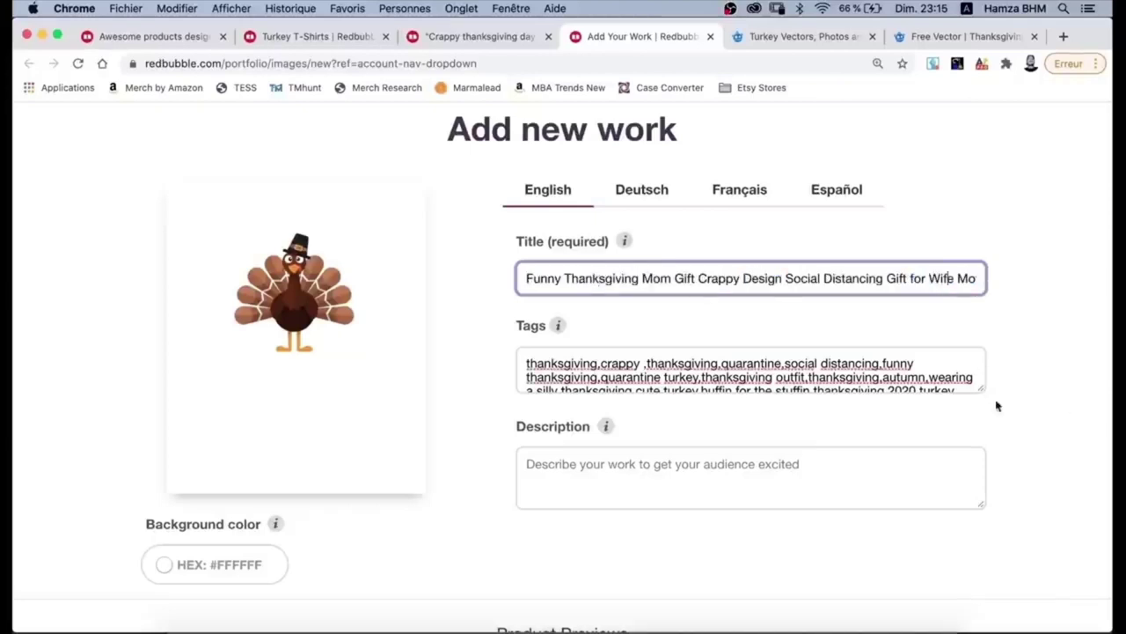
# - Append "- Turkey ill" to the end of the title and insert "Cartoon" after "Turkey"
pyautogui.scroll(-1, 892, 297)
pyautogui.moveTo(895, 267); pyautogui.dragTo(980, 266)
pyautogui.click(980, 266)
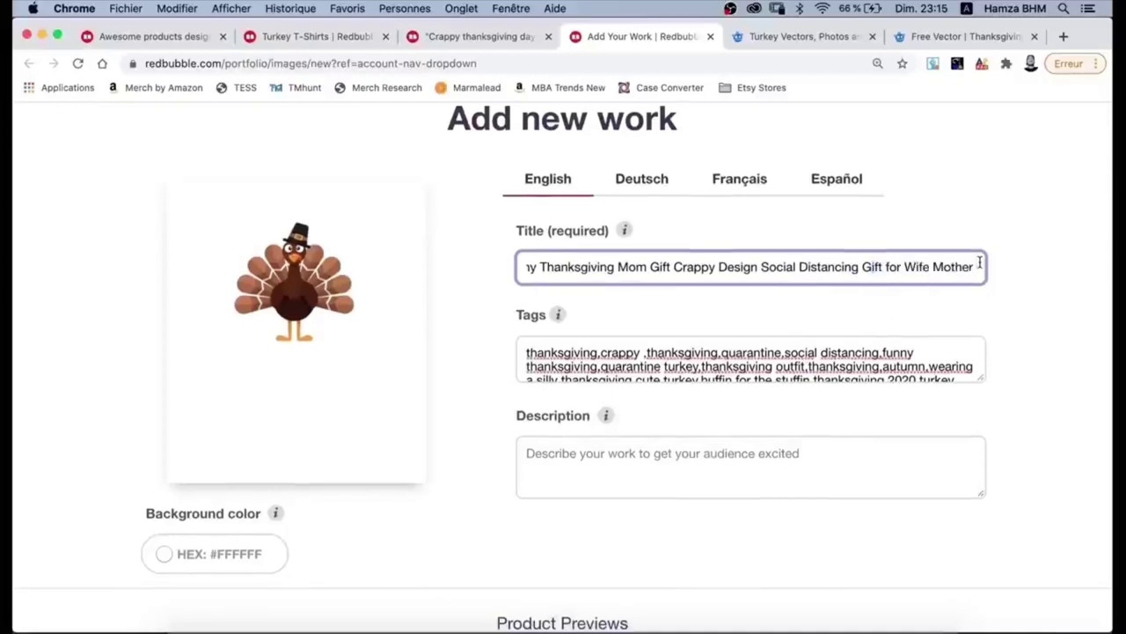
pyautogui.write('-')
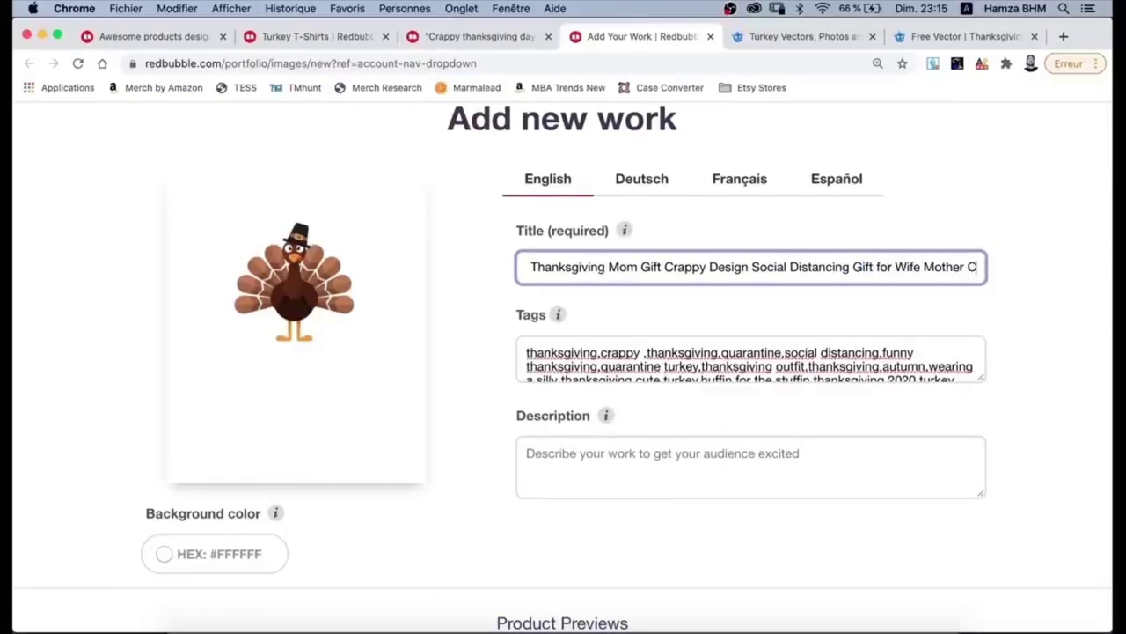
pyautogui.write(' Turk')
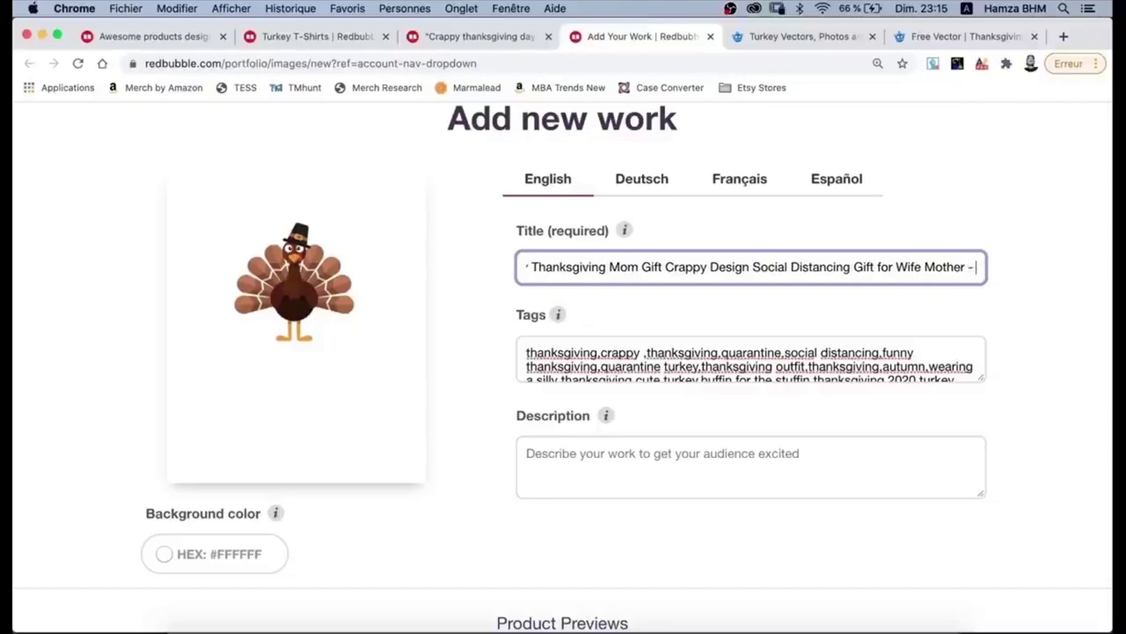
pyautogui.write('ey Illust')
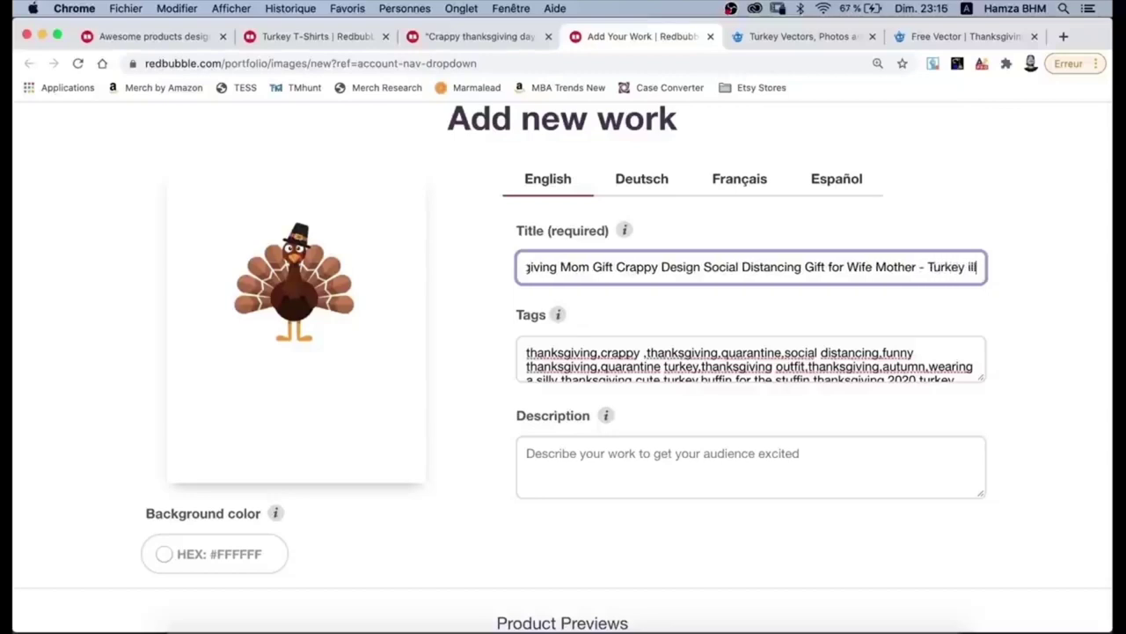
pyautogui.click(950, 266)
pyautogui.write('Carton')
pyautogui.press('BackSpace')
pyautogui.write('on')
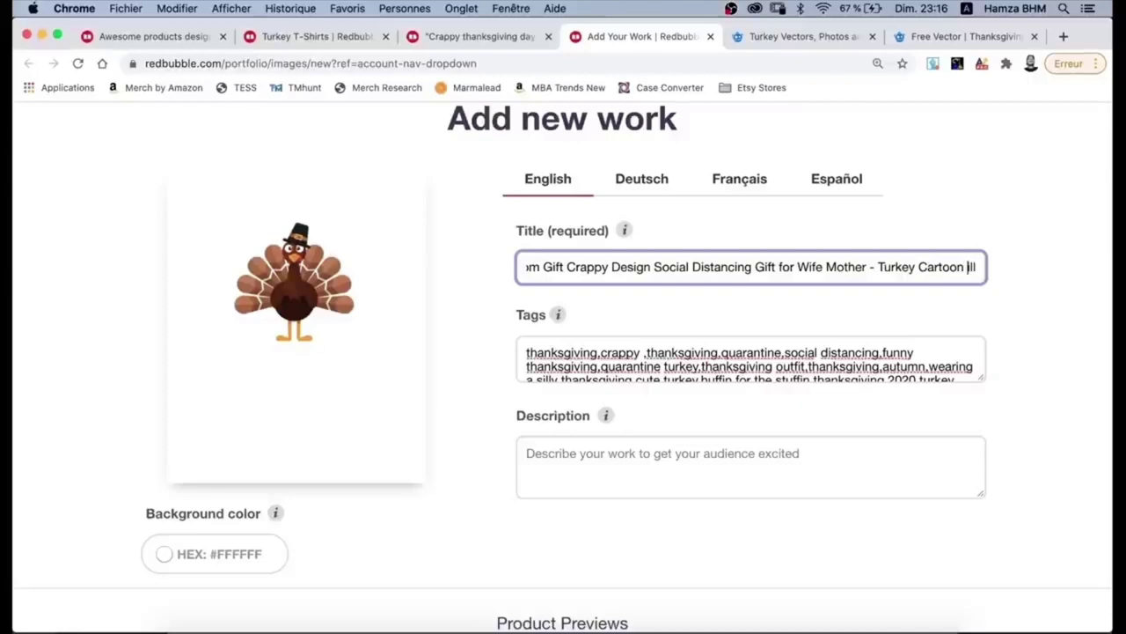
# - Set Standard Print Clothing to a black Essential T-Shirt, reduce the design's size on the product to 61%, and apply it
pyautogui.scroll(-10, 439, 372)
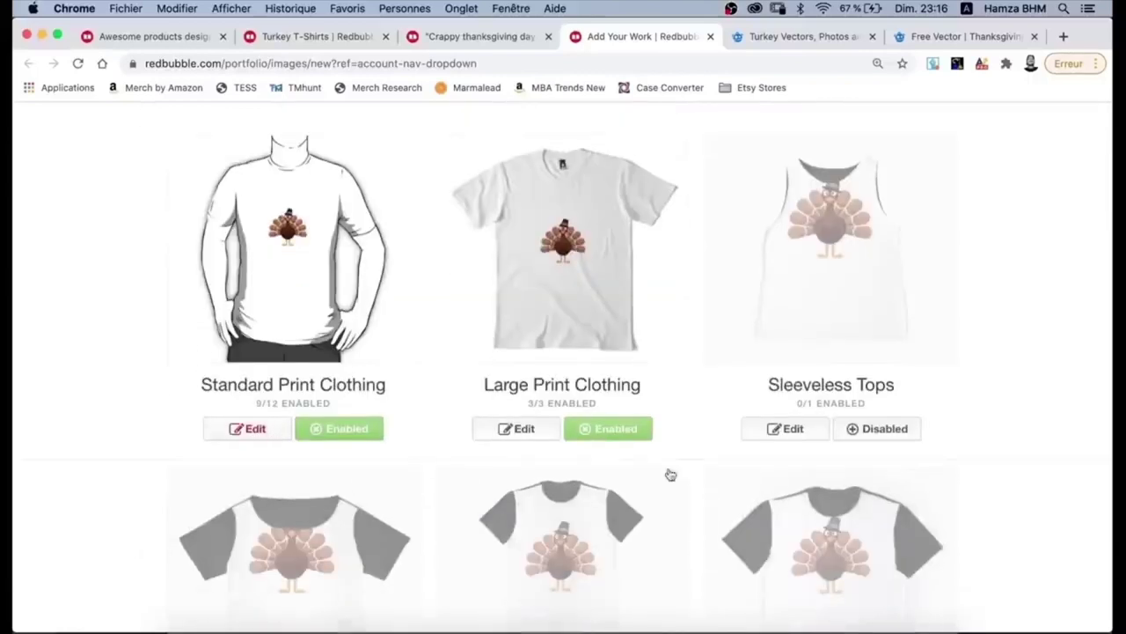
pyautogui.click(641, 428)
pyautogui.moveTo(858, 502); pyautogui.dragTo(820, 502)
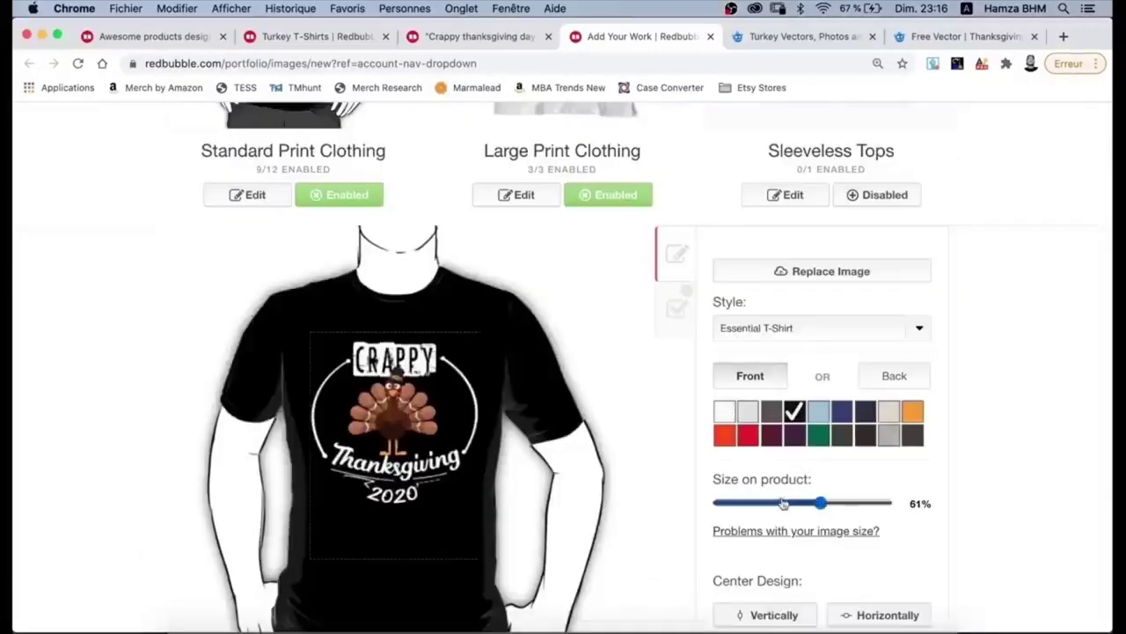
pyautogui.scroll(-5, 823, 509)
pyautogui.click(827, 517)
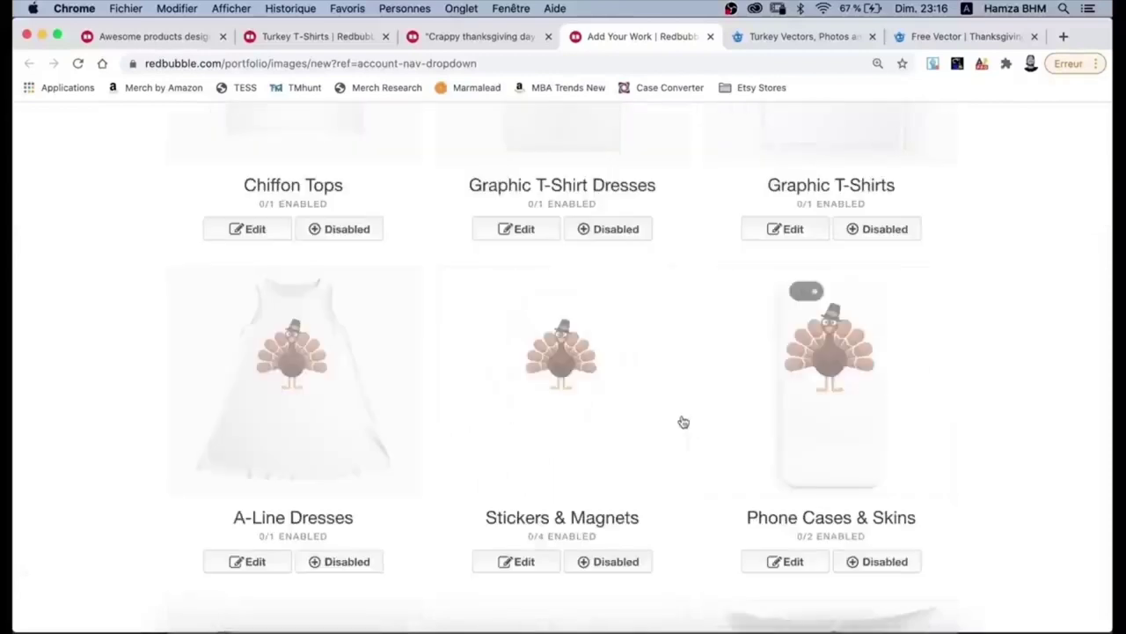
# - Apply a black background to Phone Cases & Skins and to Masks, scaling the mask design to 27%, and enable both products
pyautogui.click(525, 490)
pyautogui.scroll(-1, 810, 533)
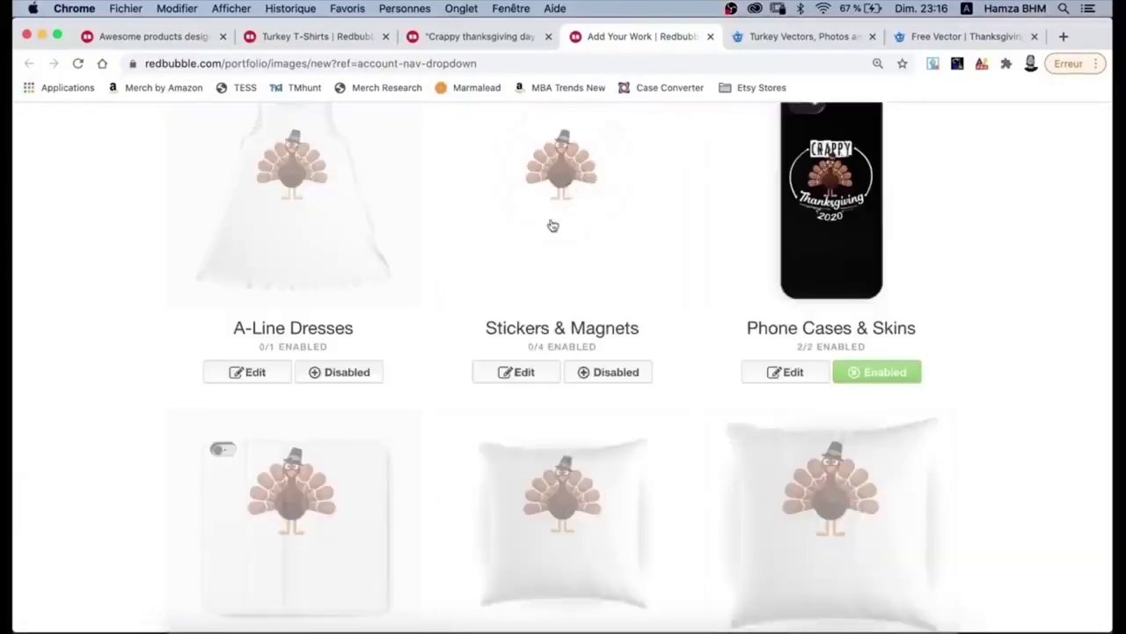
pyautogui.scroll(-3, 528, 337)
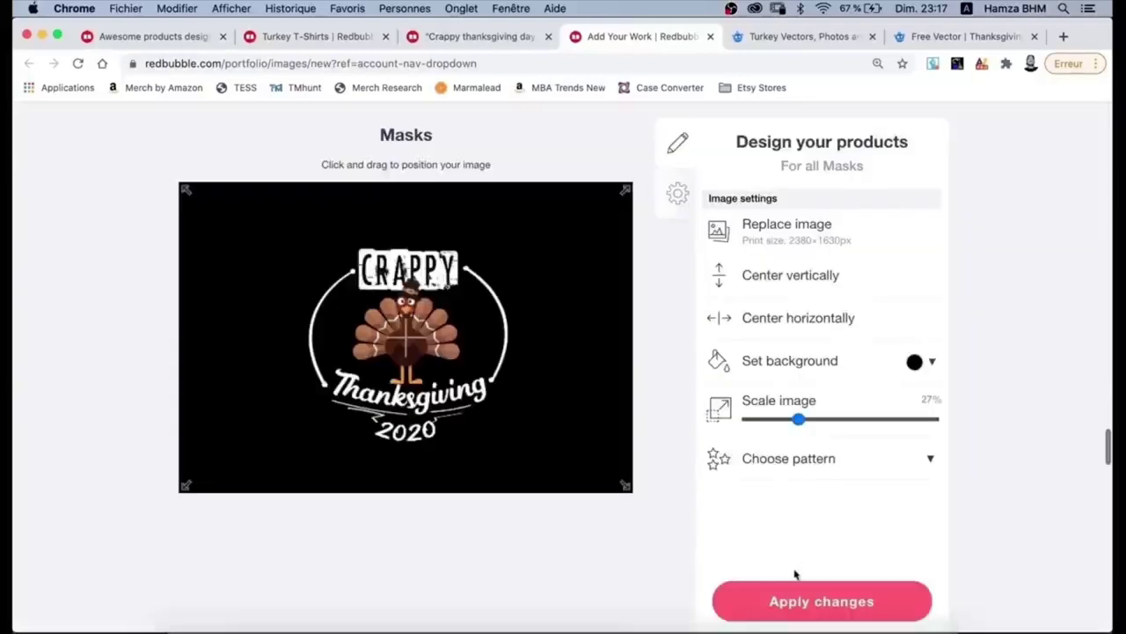
pyautogui.click(810, 595)
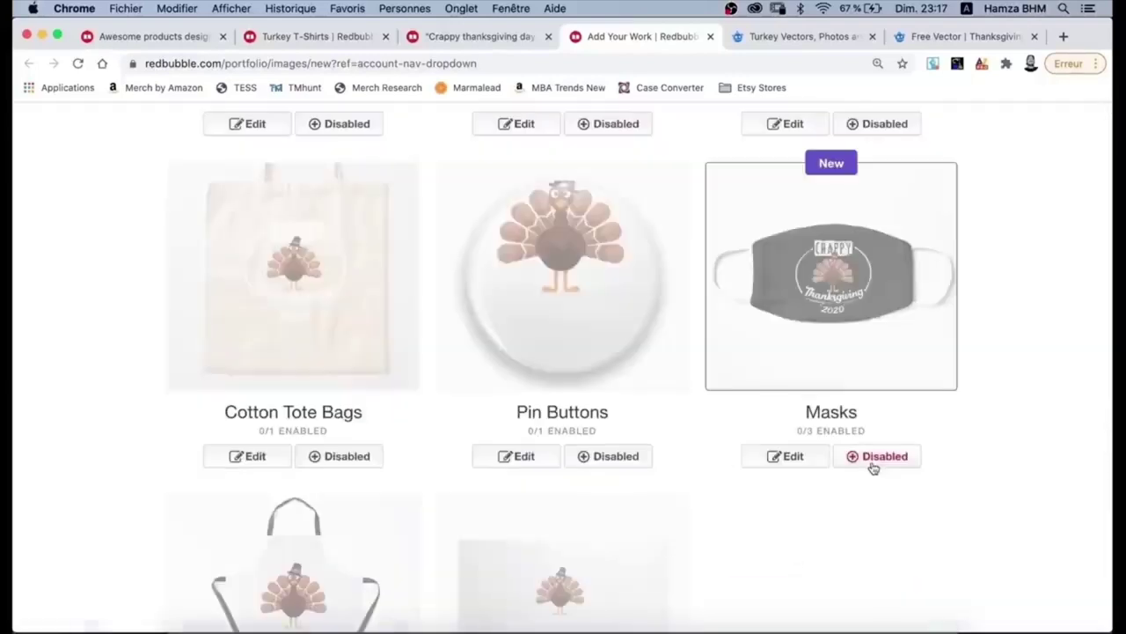
pyautogui.click(875, 496)
# - Enable Aprons, set their background to black, scale the design down and apply the changes
pyautogui.scroll(-5, 879, 512)
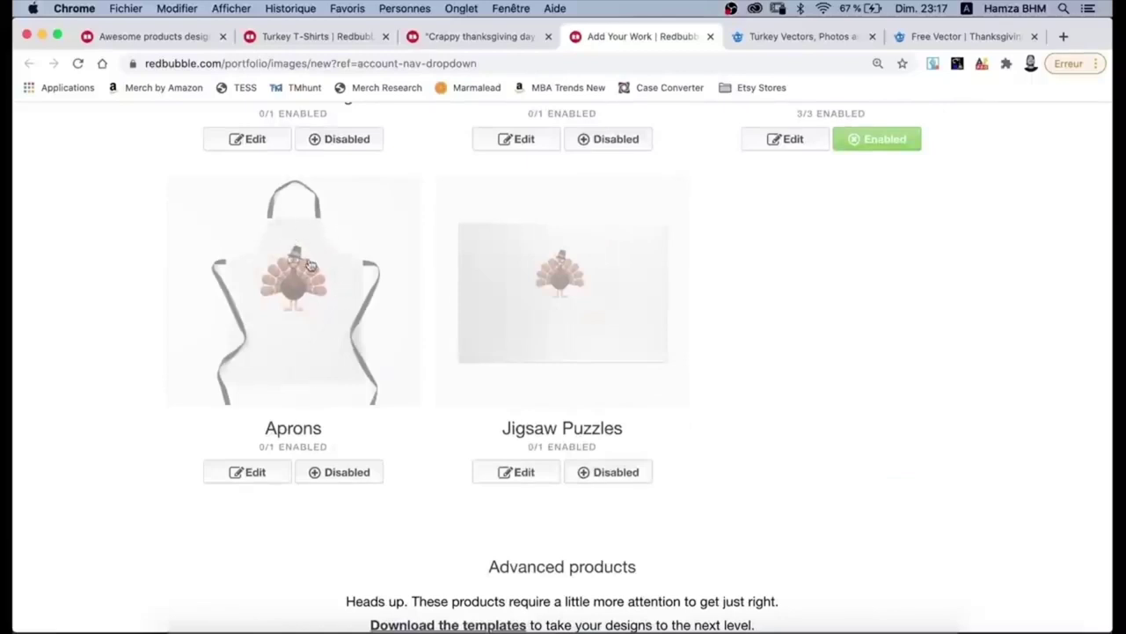
pyautogui.scroll(-1, 319, 264)
pyautogui.scroll(3, 326, 290)
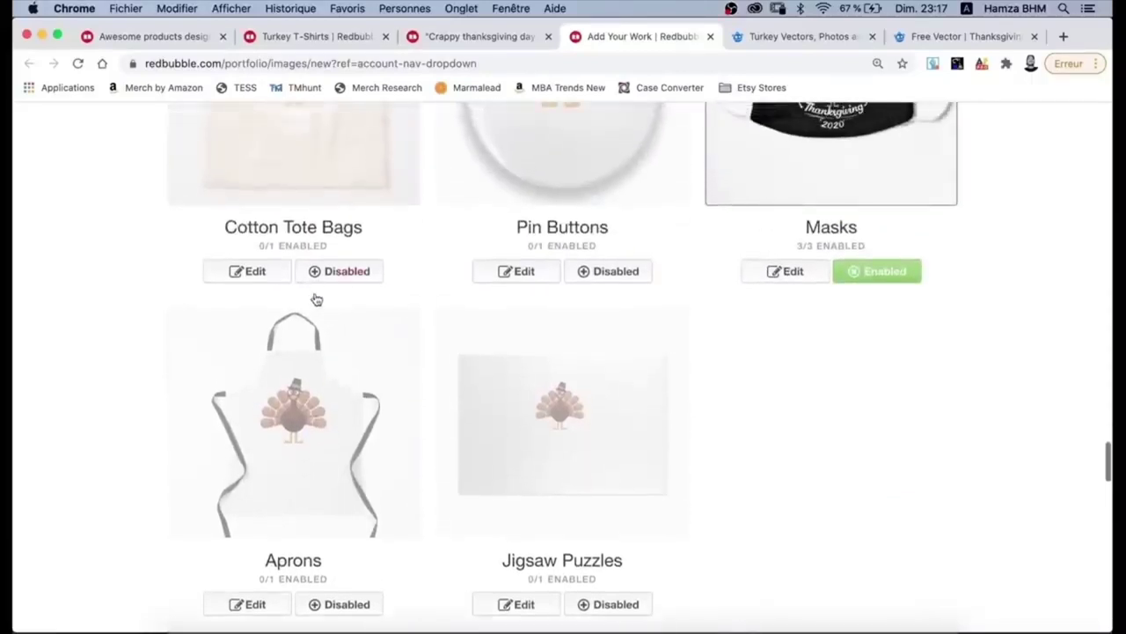
pyautogui.scroll(-3, 313, 297)
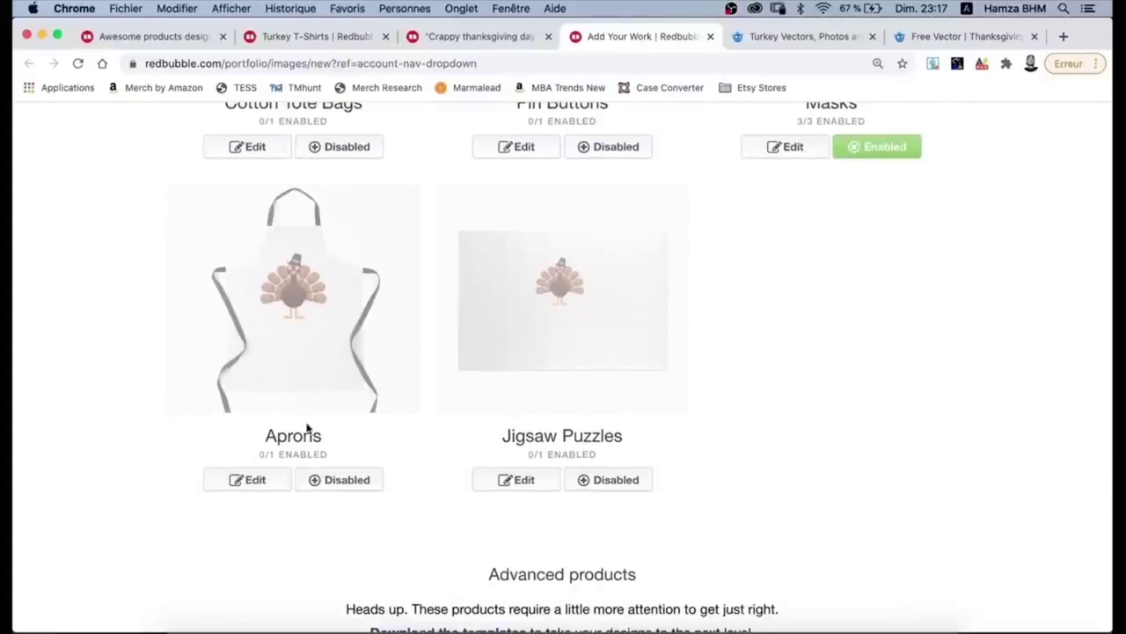
pyautogui.click(343, 480)
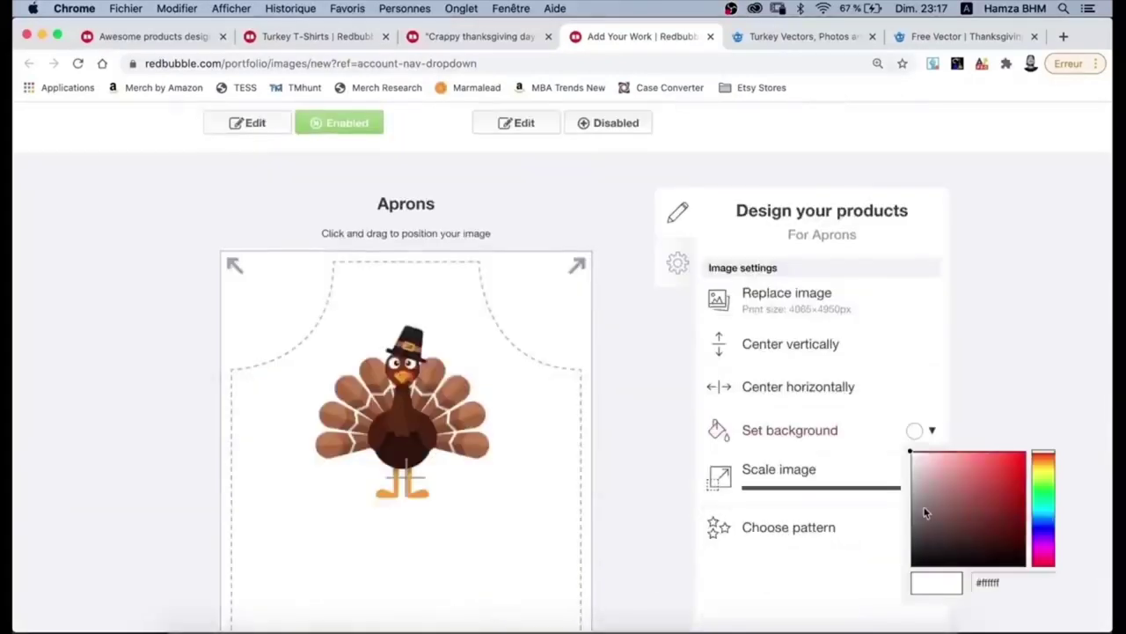
pyautogui.click(912, 570)
pyautogui.click(875, 566)
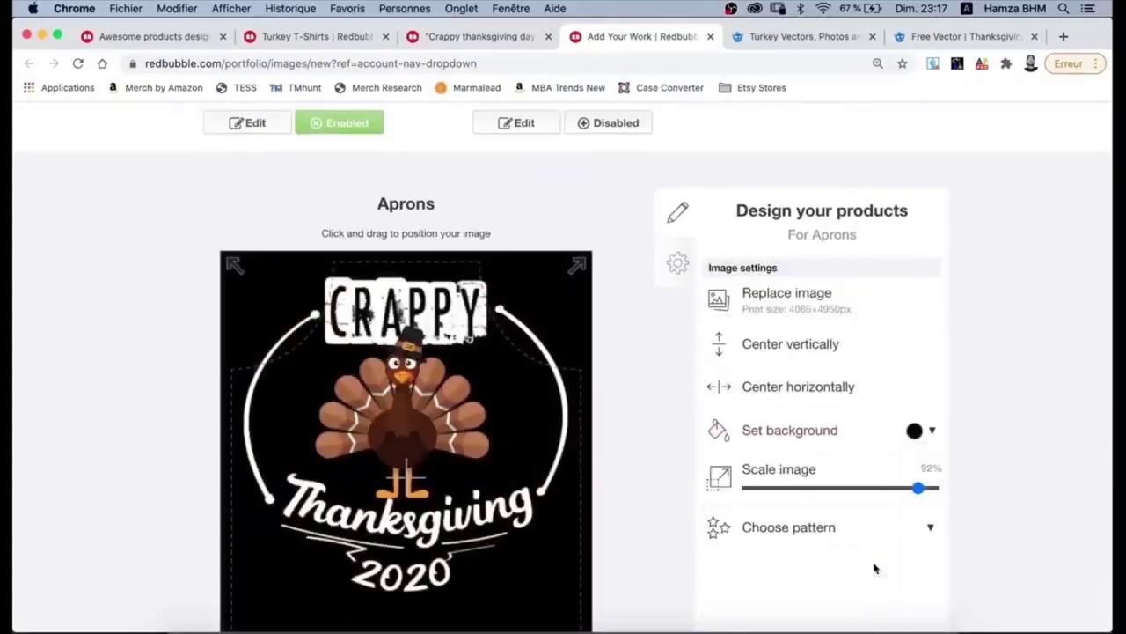
pyautogui.click(883, 488)
pyautogui.scroll(-3, 882, 488)
pyautogui.click(830, 548)
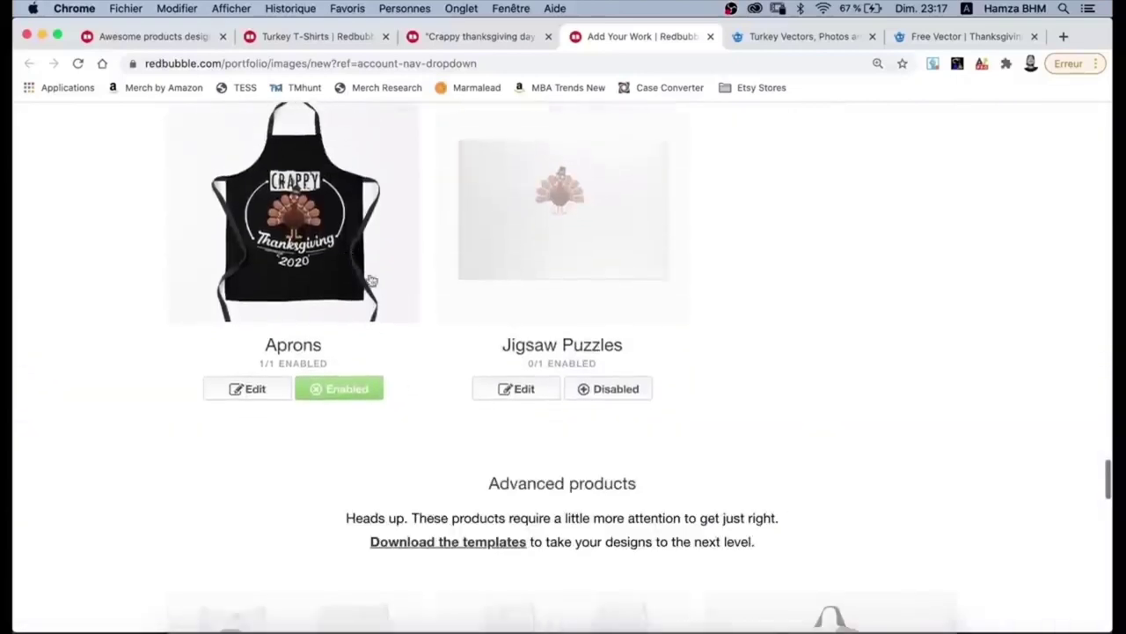
pyautogui.scroll(-10, 348, 254)
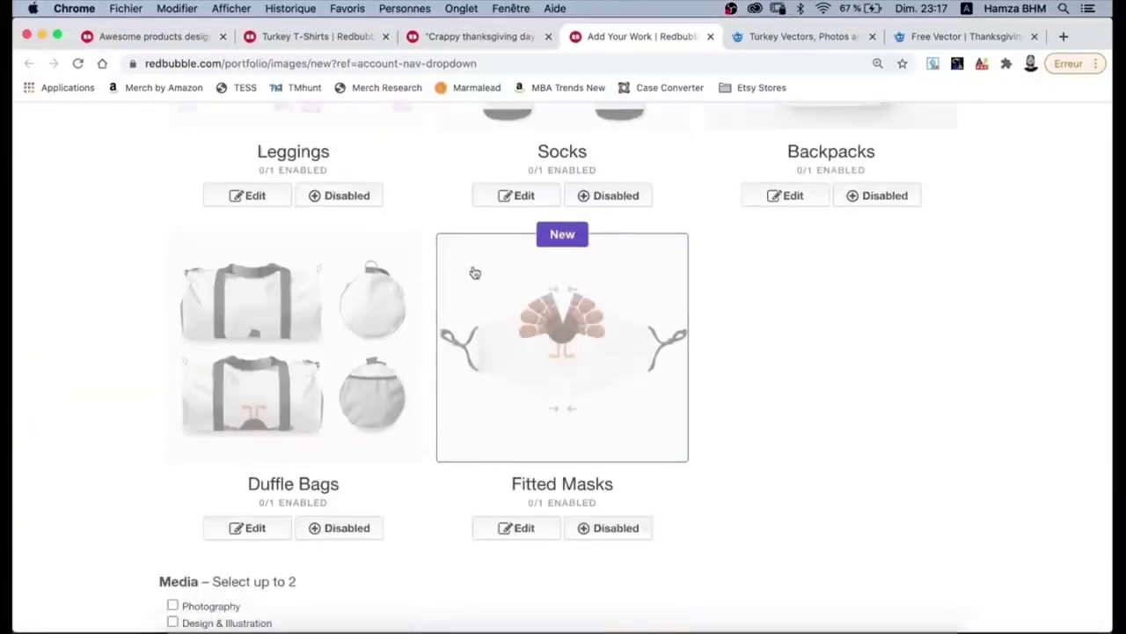
pyautogui.scroll(-1, 493, 308)
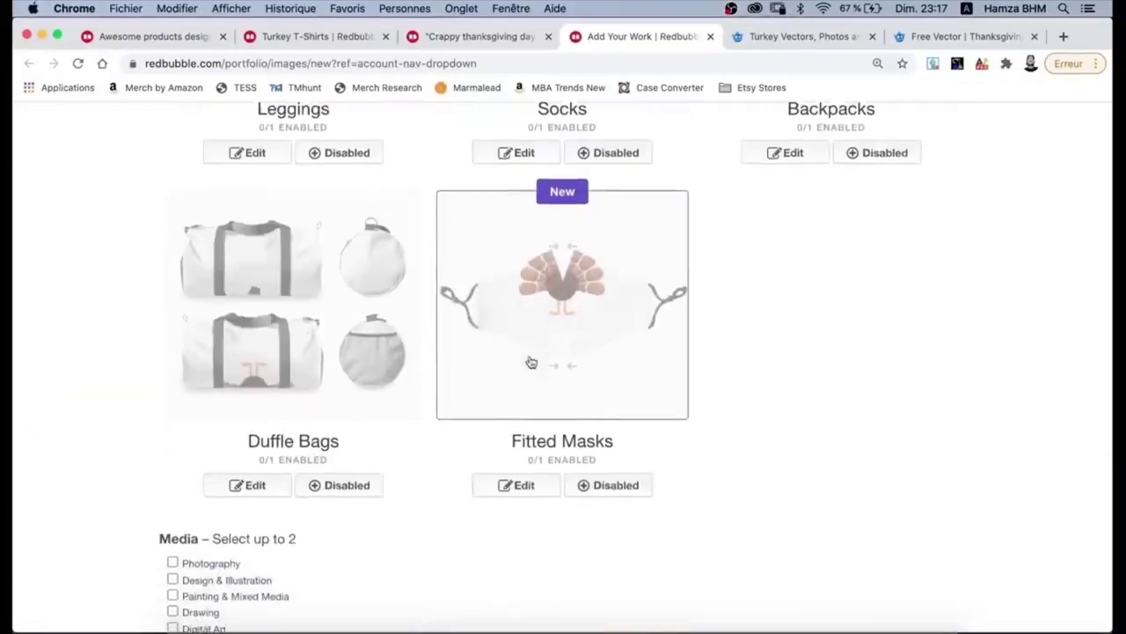
# - Enable Fitted Masks and set the product's background to dark red
pyautogui.click(598, 486)
pyautogui.click(530, 486)
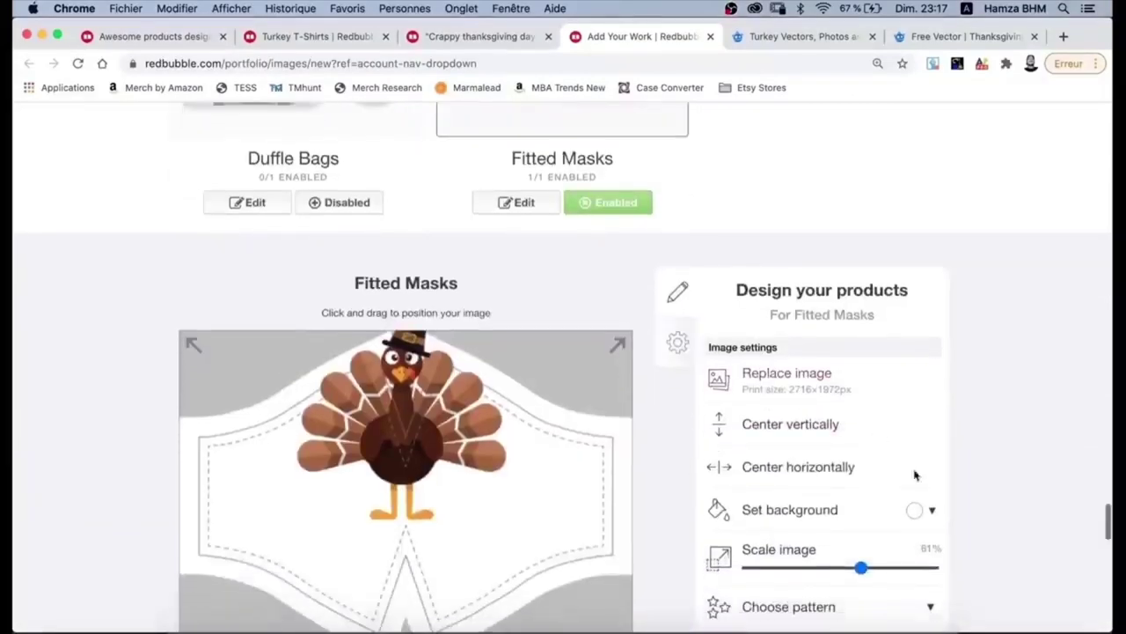
pyautogui.click(916, 446)
pyautogui.moveTo(959, 391); pyautogui.dragTo(1022, 322)
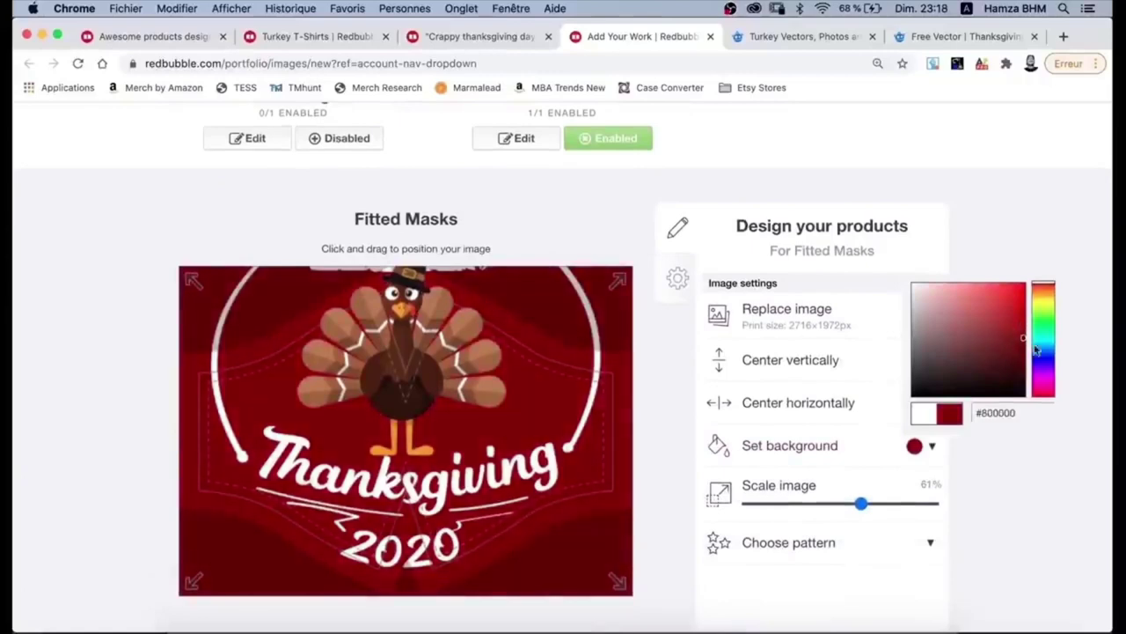
pyautogui.scroll(5, 951, 395)
pyautogui.click(874, 432)
# - Scale the Fitted Masks design to 25%, place it on one half of the mask, and apply the changes
pyautogui.scroll(-5, 874, 432)
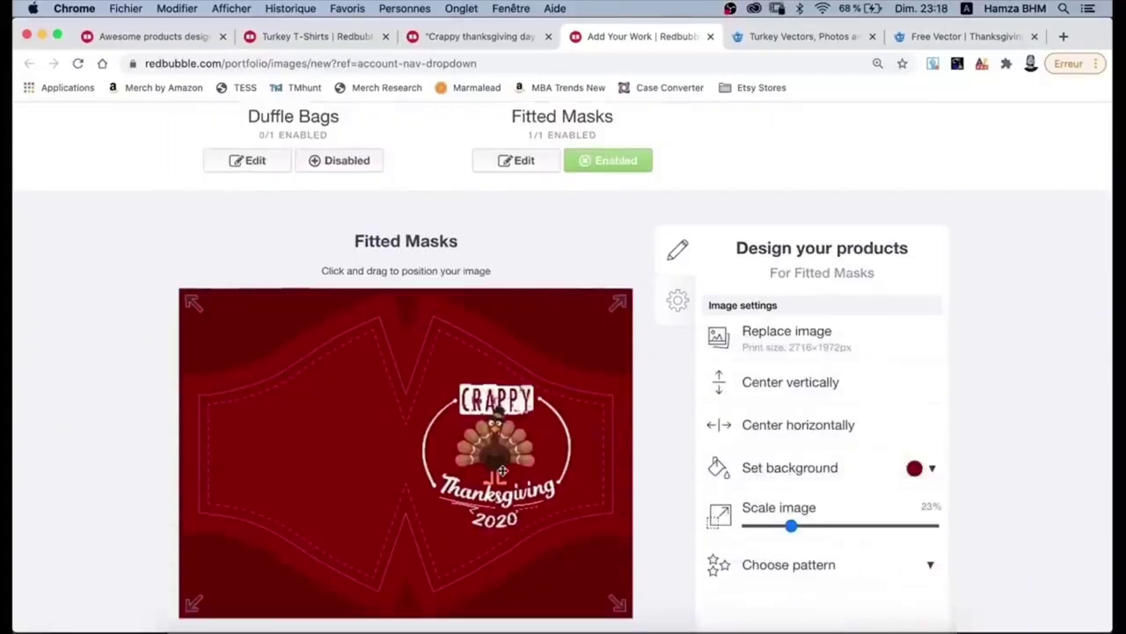
pyautogui.click(802, 528)
pyautogui.click(795, 526)
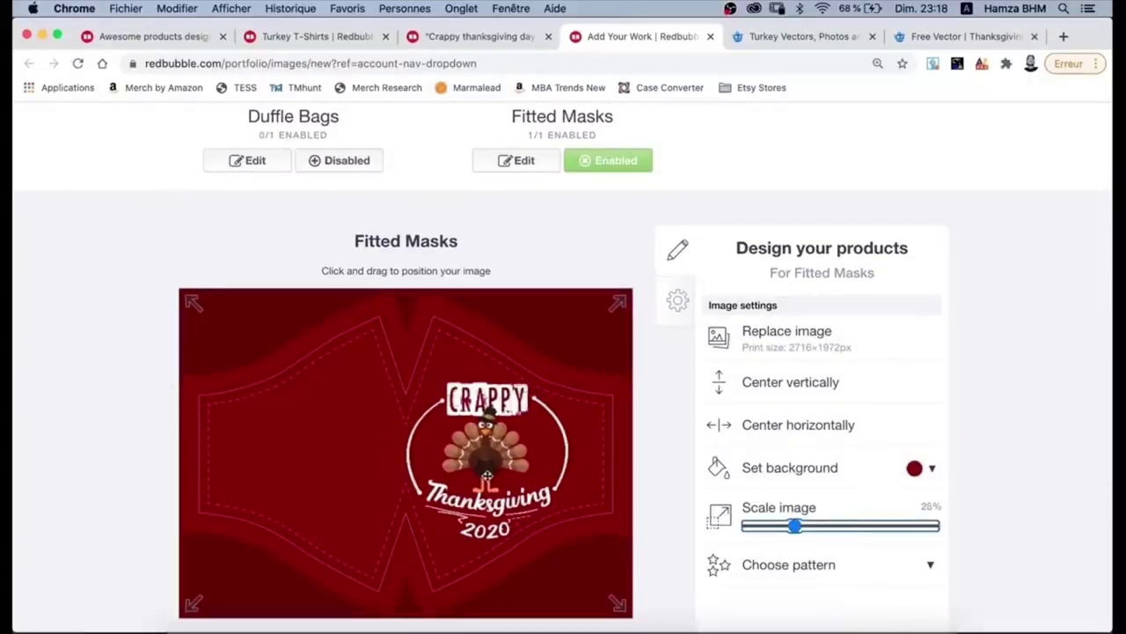
pyautogui.scroll(-4, 827, 563)
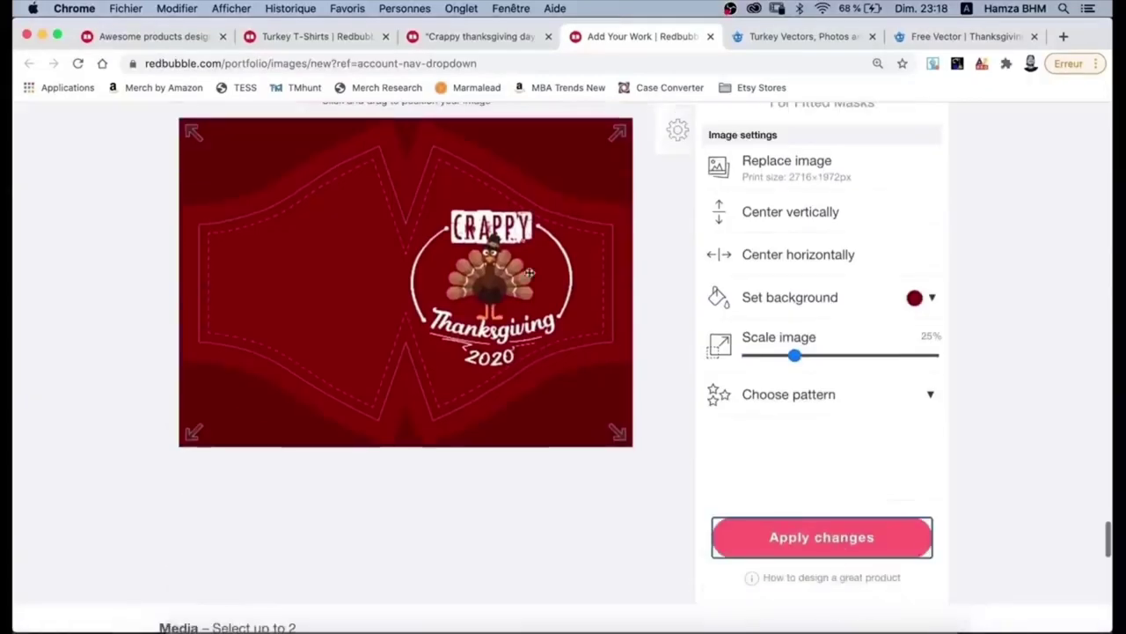
pyautogui.click(824, 535)
# - Select Drawing and Digital Art as the work's two media types
pyautogui.scroll(-5, 596, 369)
pyautogui.click(173, 314)
pyautogui.click(173, 295)
# - Choose T-Shirt as the default product in the shop and mark the work as not mature content
pyautogui.scroll(-3, 232, 352)
pyautogui.click(236, 341)
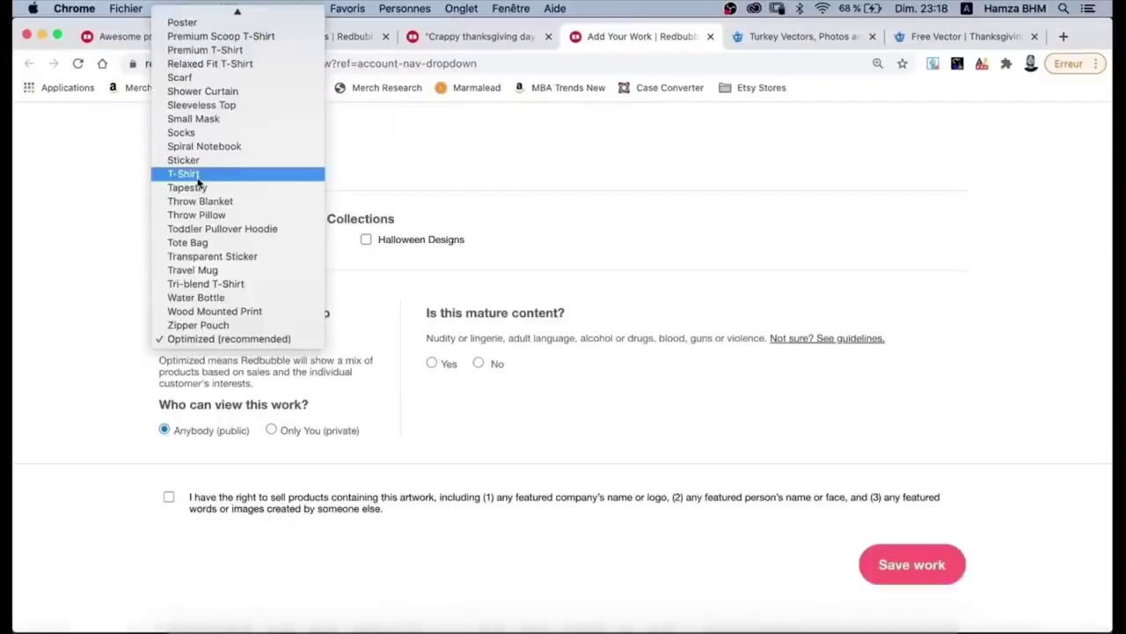
pyautogui.click(197, 176)
pyautogui.click(479, 363)
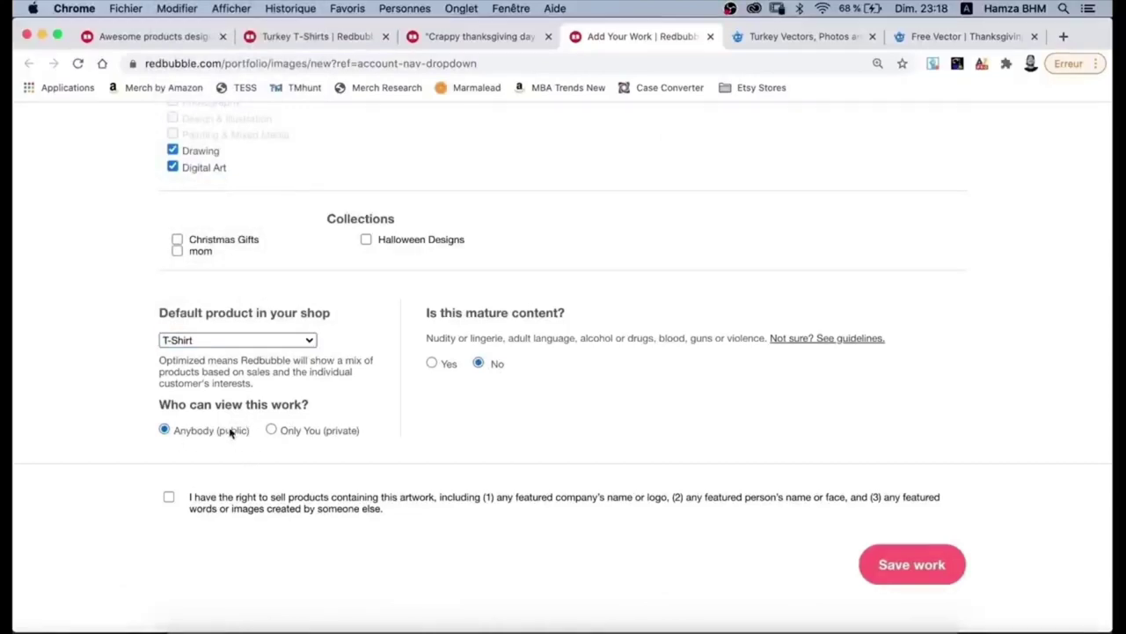